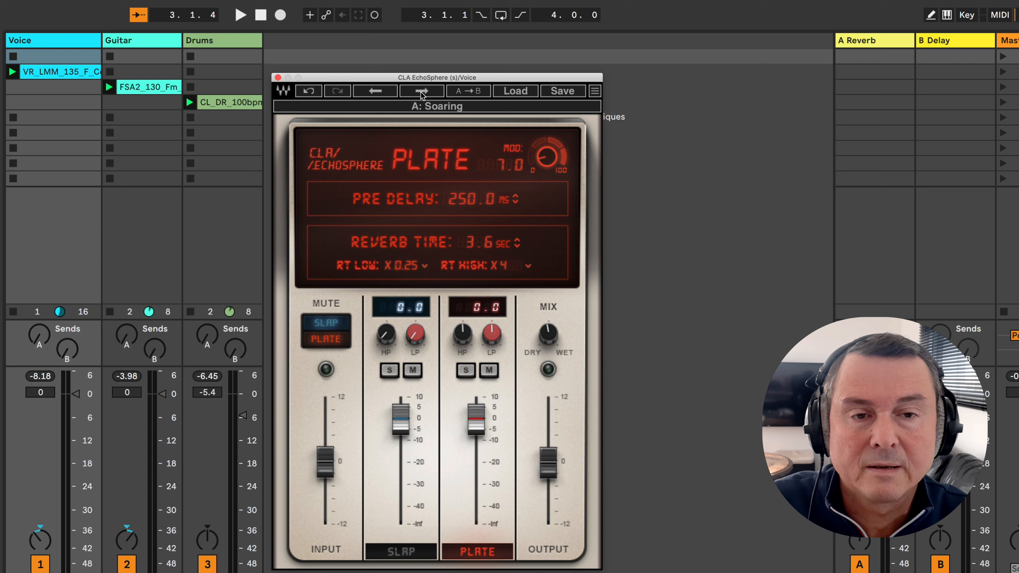
Step: Step forward through the factory presets past Solo 2, and return to the Full Reset preset
{"action": "left_click", "coordinate": [420, 92]}
{"action": "left_click", "coordinate": [421, 92]}
{"action": "left_click", "coordinate": [421, 92]}
{"action": "left_click", "coordinate": [421, 92]}
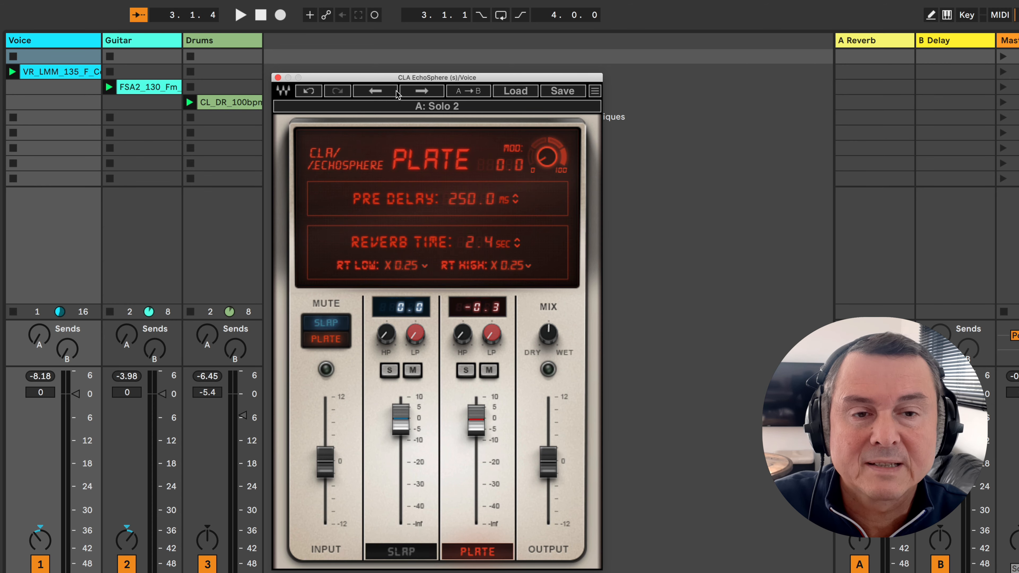
{"action": "left_click", "coordinate": [379, 91]}
{"action": "left_click", "coordinate": [380, 92]}
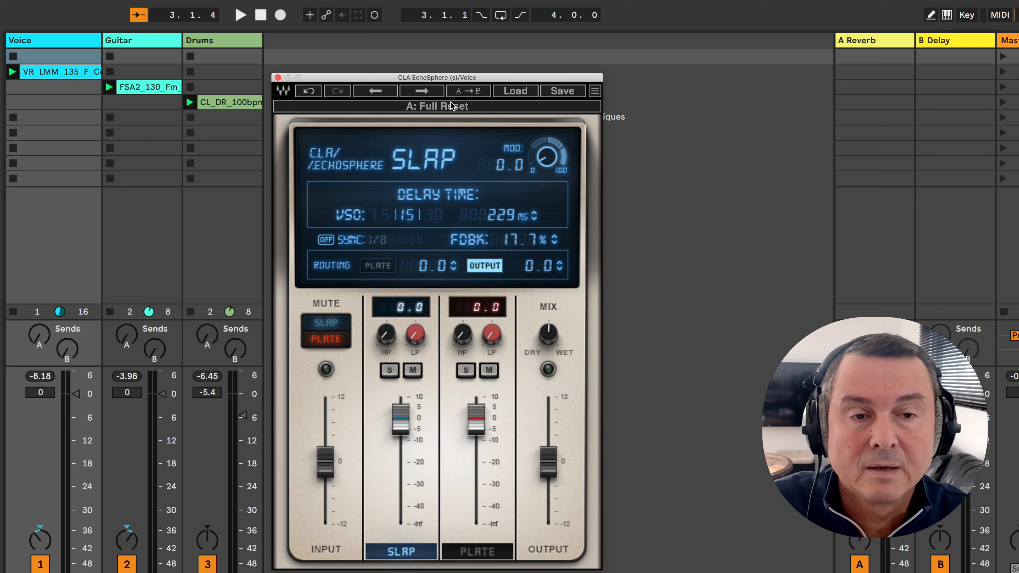
Step: Raise the output level of setup A to about +6 and compare it with setup B, returning to A
{"action": "left_click_drag", "start_coordinate": [548, 461], "coordinate": [548, 428]}
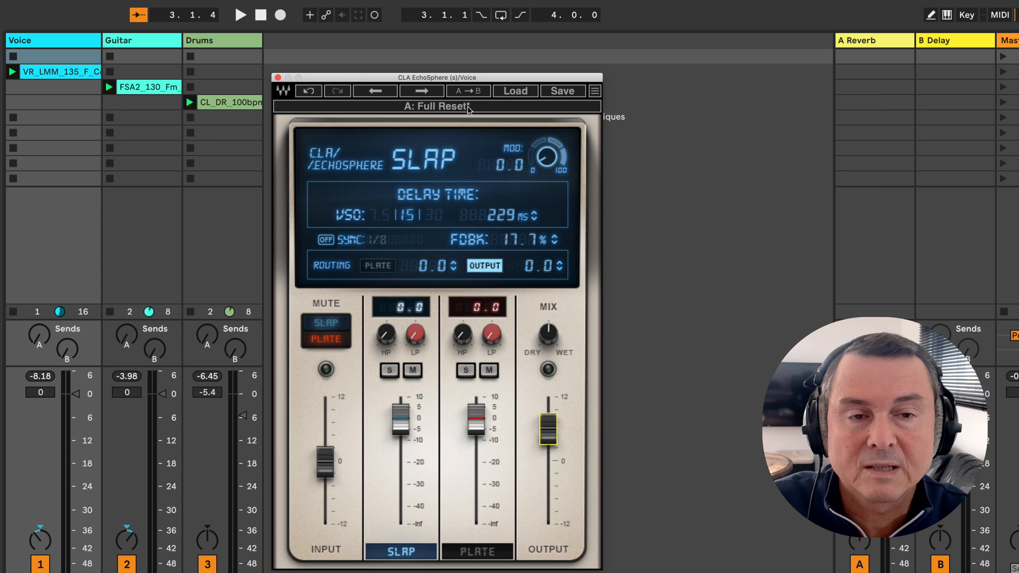
{"action": "left_click", "coordinate": [441, 107]}
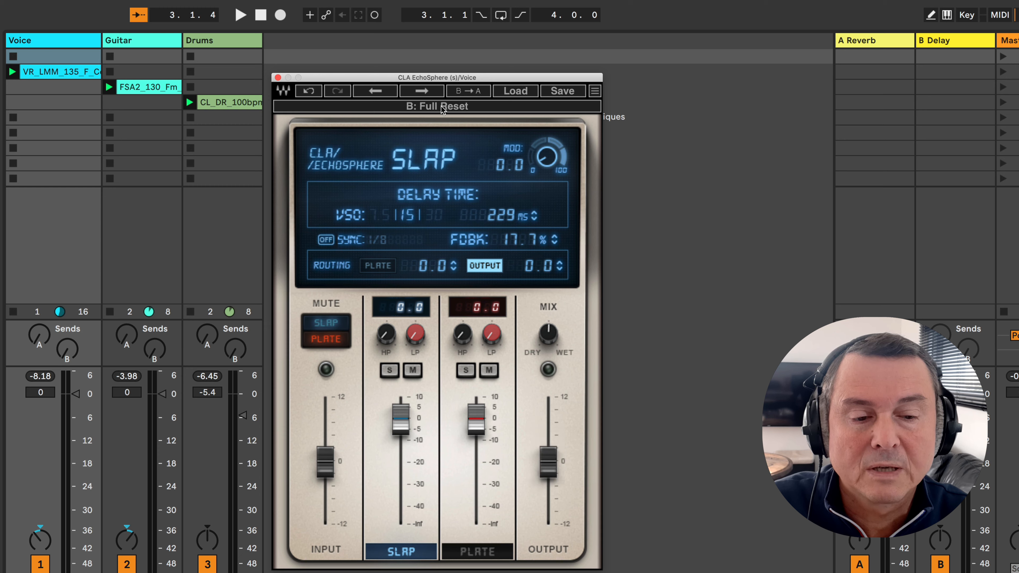
{"action": "left_click", "coordinate": [442, 106]}
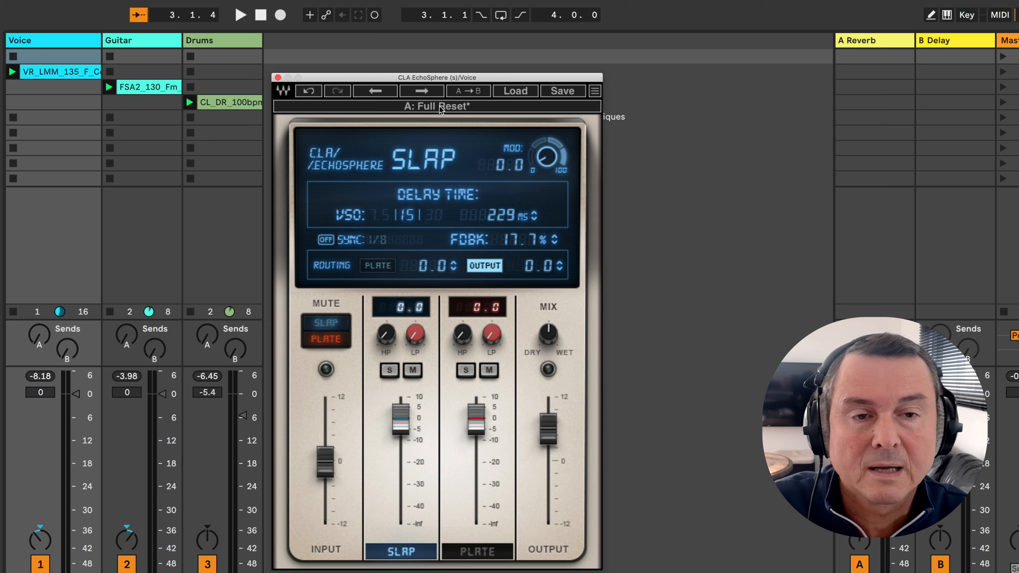
{"action": "left_click", "coordinate": [440, 106]}
{"action": "left_click", "coordinate": [441, 108]}
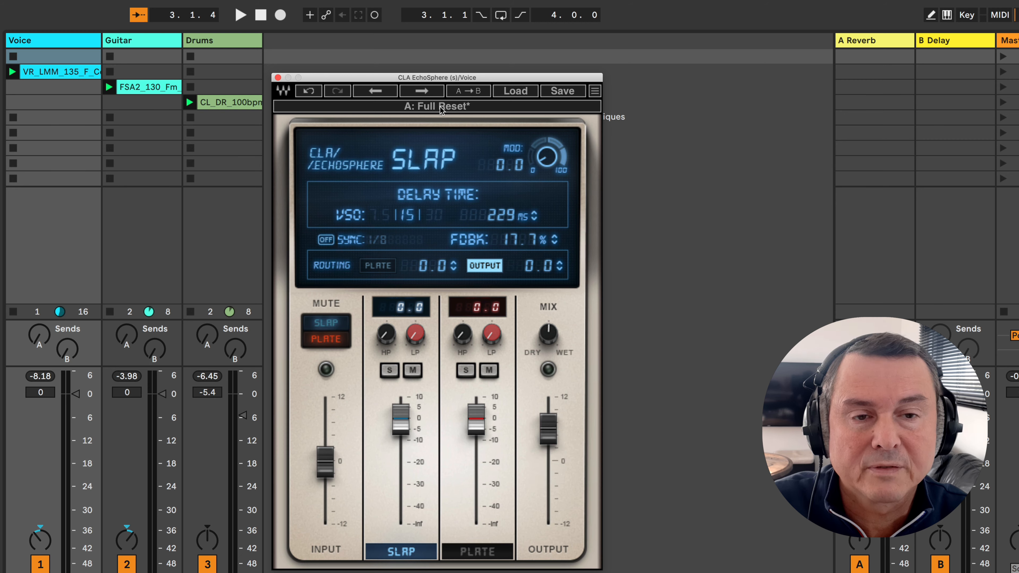
Step: Open the Preset Browser, place it beside the plugin window, and reload the Full Reset factory preset
{"action": "left_click", "coordinate": [523, 91]}
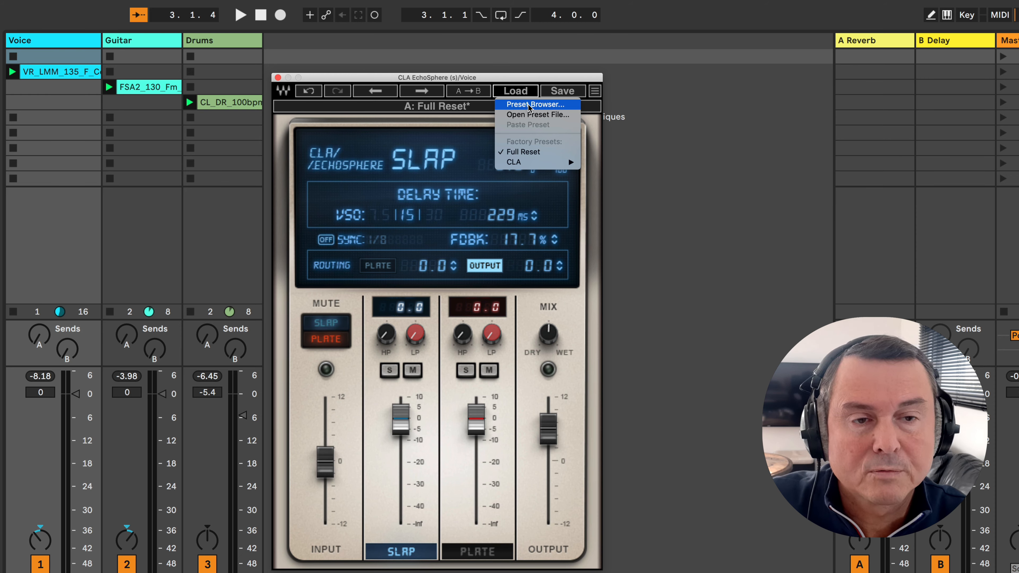
{"action": "left_click", "coordinate": [523, 105]}
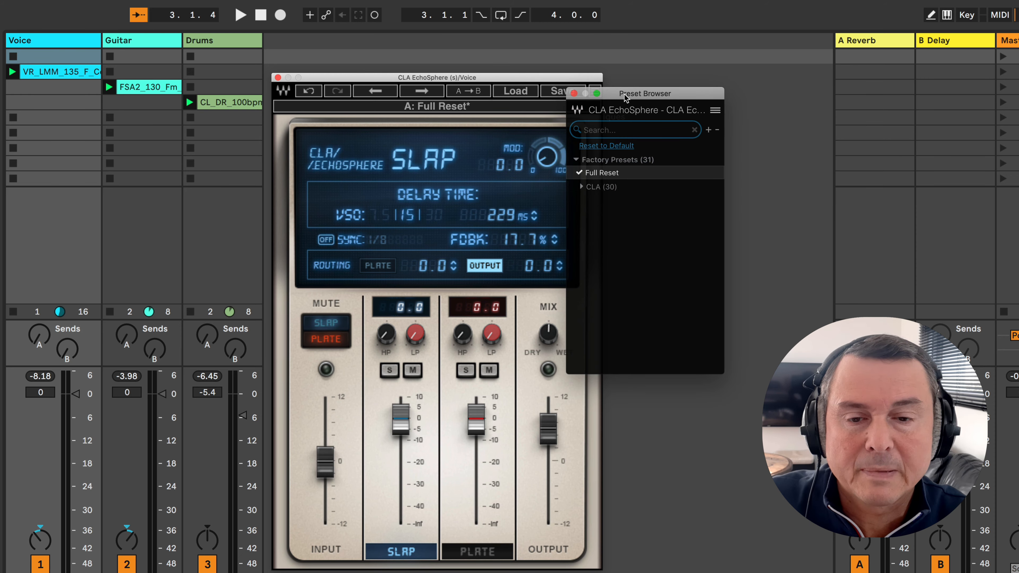
{"action": "left_click_drag", "start_coordinate": [624, 93], "coordinate": [665, 82]}
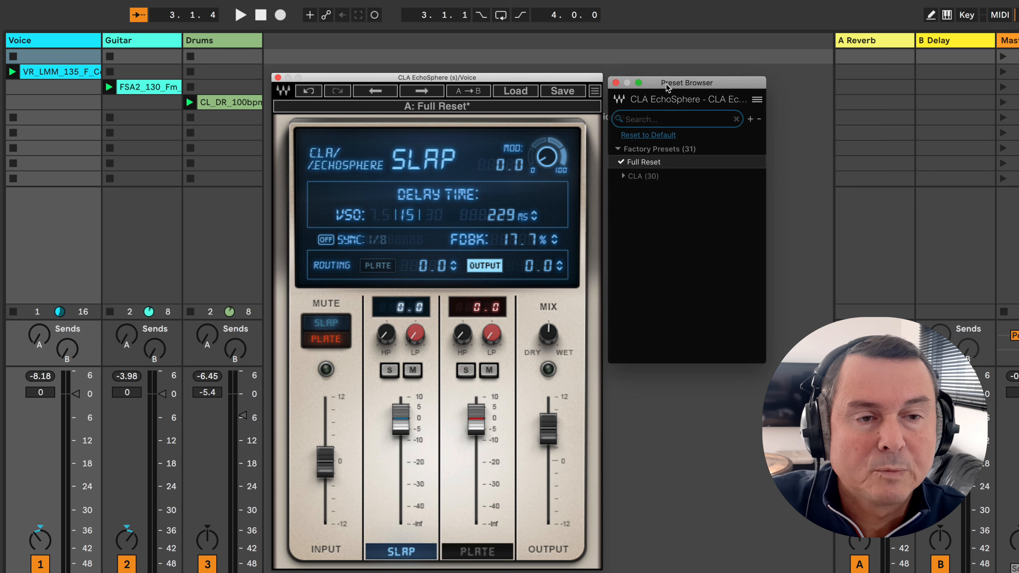
{"action": "left_click", "coordinate": [618, 148]}
{"action": "left_click", "coordinate": [618, 149]}
{"action": "left_click", "coordinate": [620, 163]}
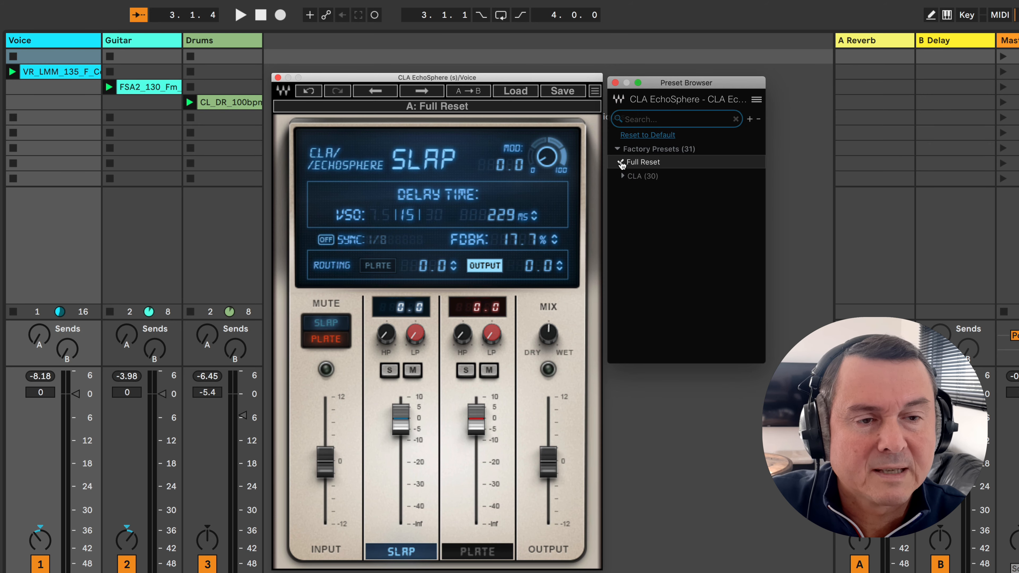
Step: Examine the Guitars and Vocals presets in the CLA folder and the browser's options, and close the Preset Browser
{"action": "left_click", "coordinate": [622, 176]}
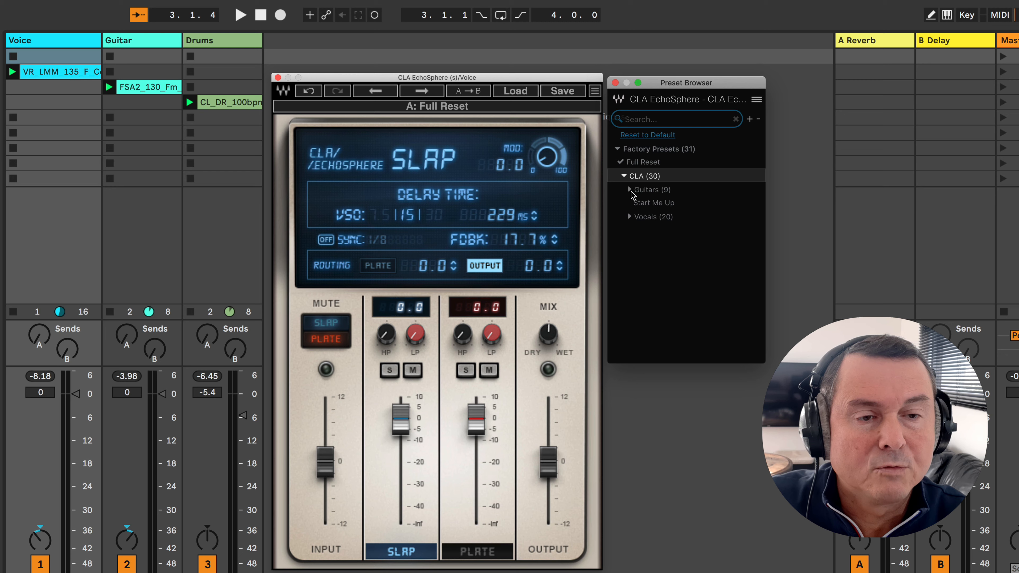
{"action": "left_click", "coordinate": [632, 190]}
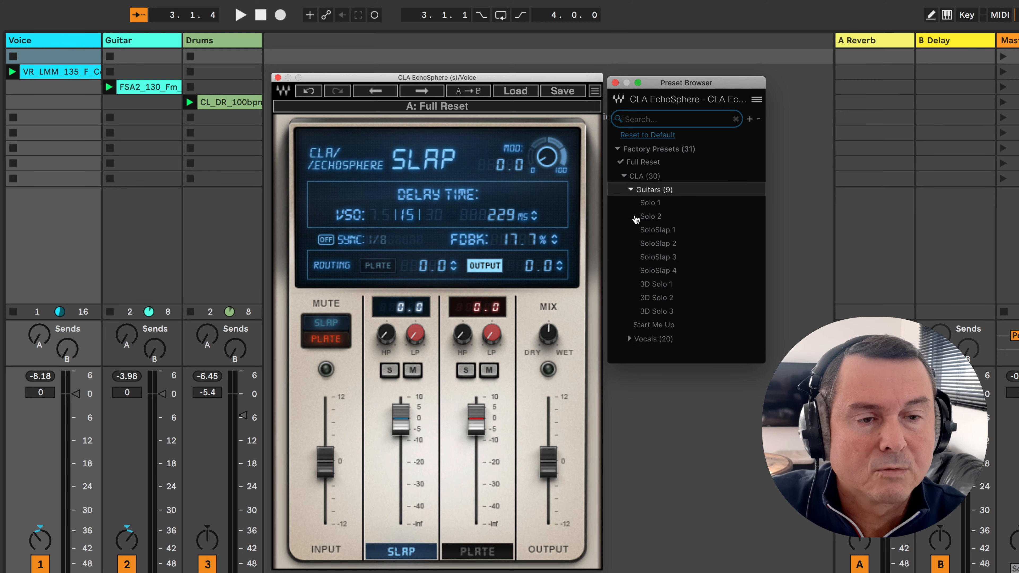
{"action": "left_click", "coordinate": [630, 190]}
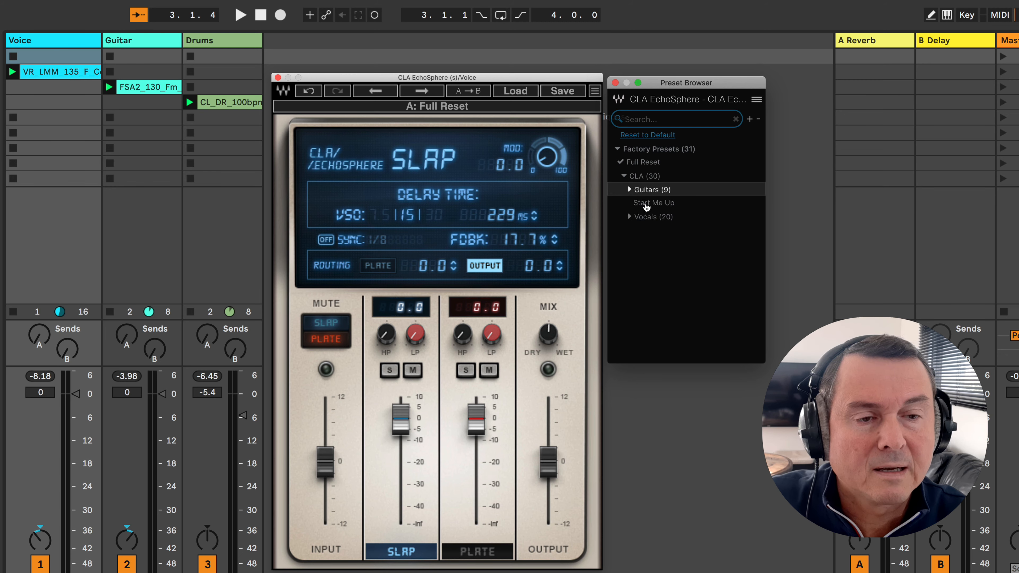
{"action": "left_click", "coordinate": [629, 217]}
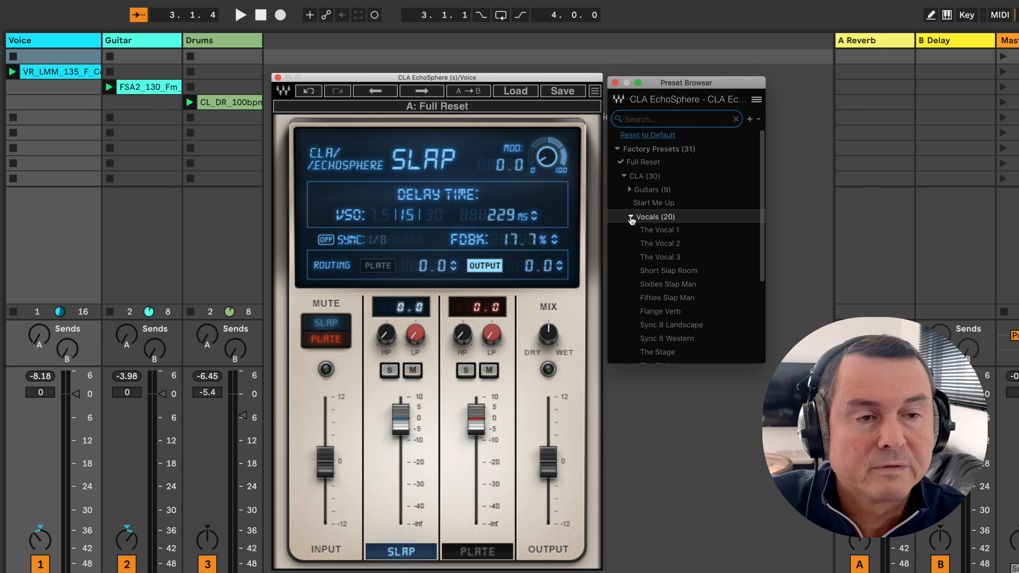
{"action": "left_click", "coordinate": [630, 218]}
{"action": "left_click", "coordinate": [754, 101]}
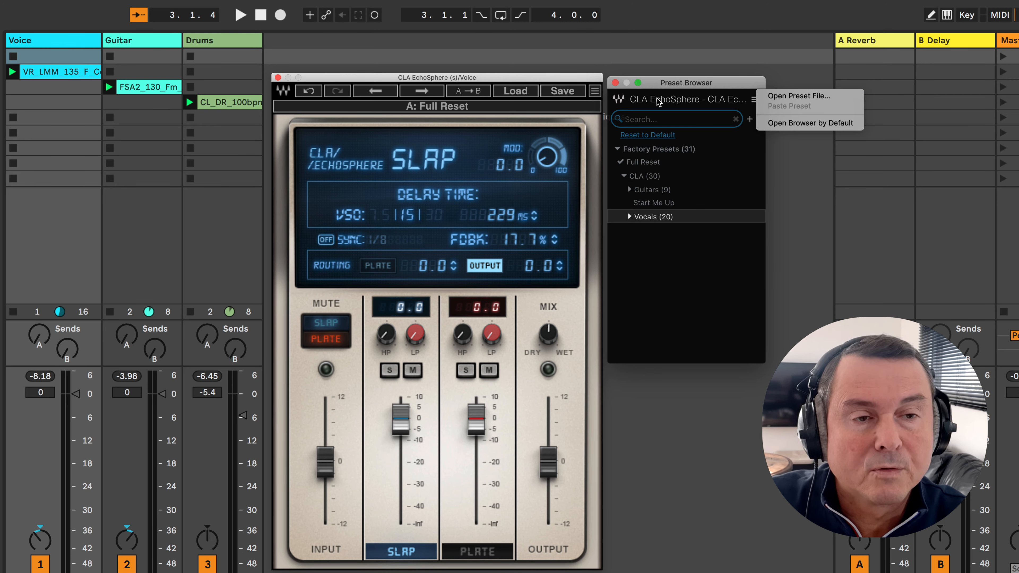
{"action": "left_click", "coordinate": [615, 83]}
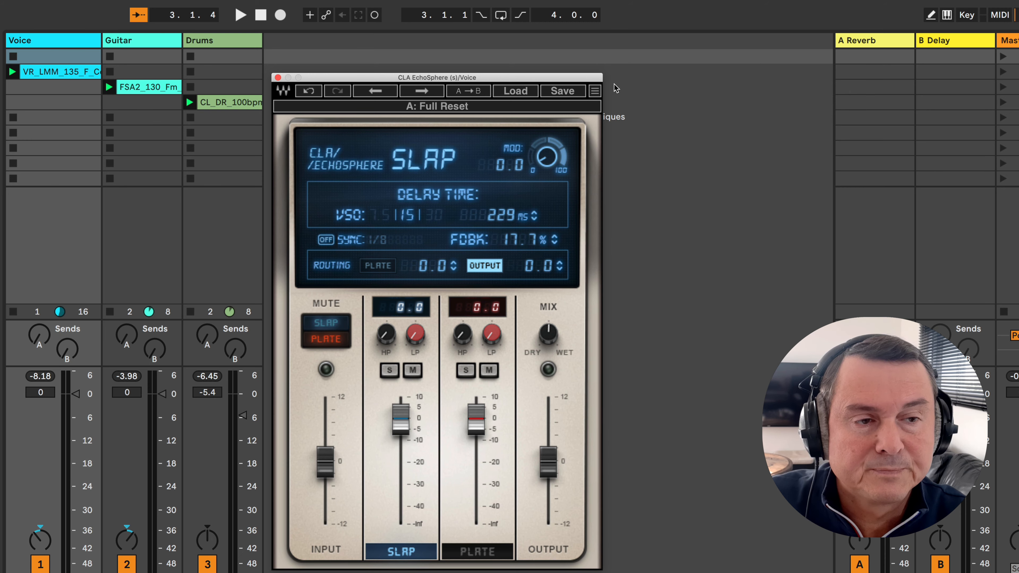
Step: Look through the CLA factory presets offered for loading and the available preset-saving options without choosing any
{"action": "left_click", "coordinate": [524, 92]}
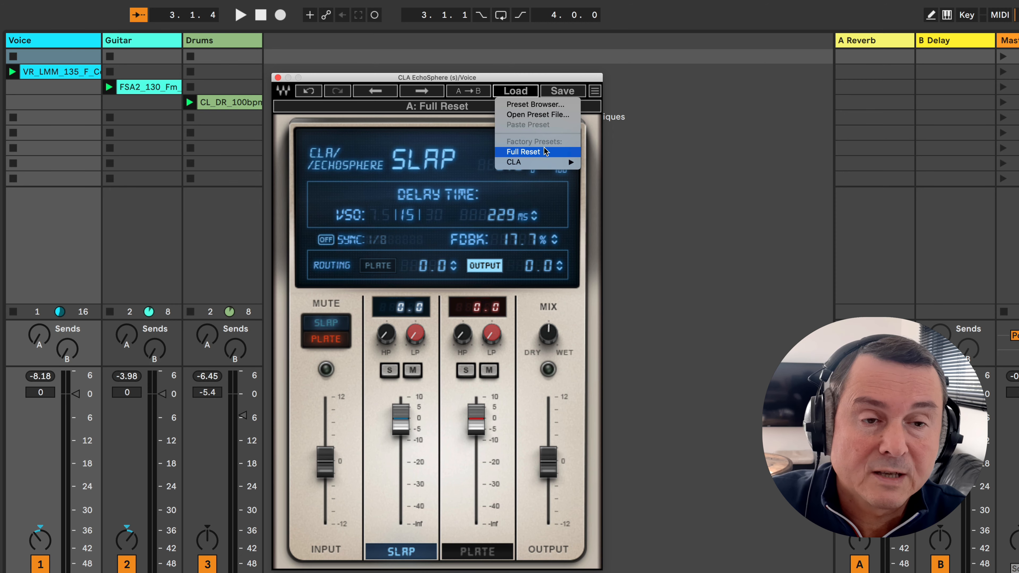
{"action": "mouse_move", "coordinate": [557, 162]}
{"action": "mouse_move", "coordinate": [617, 162]}
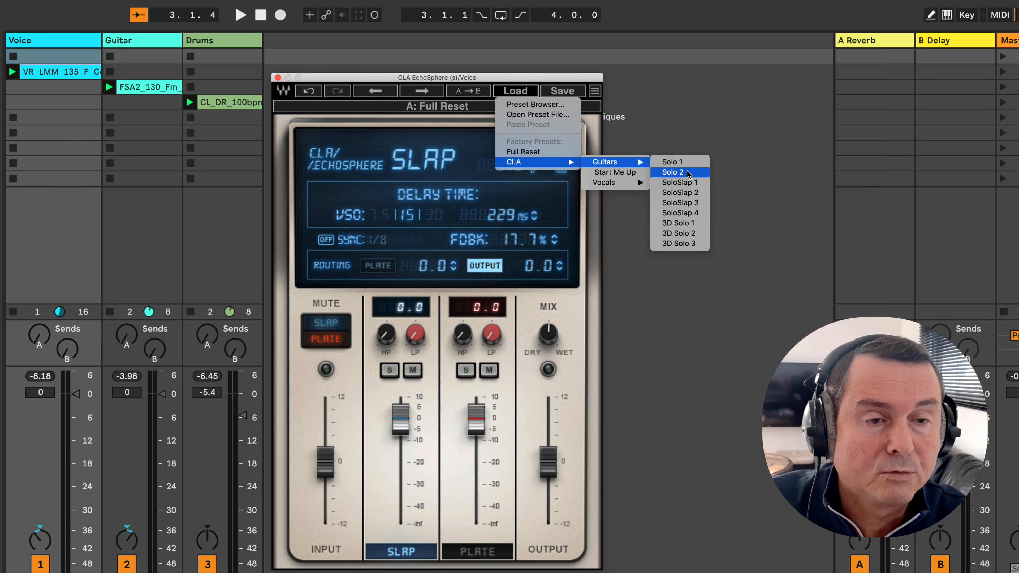
{"action": "left_click", "coordinate": [554, 73]}
{"action": "left_click", "coordinate": [564, 92]}
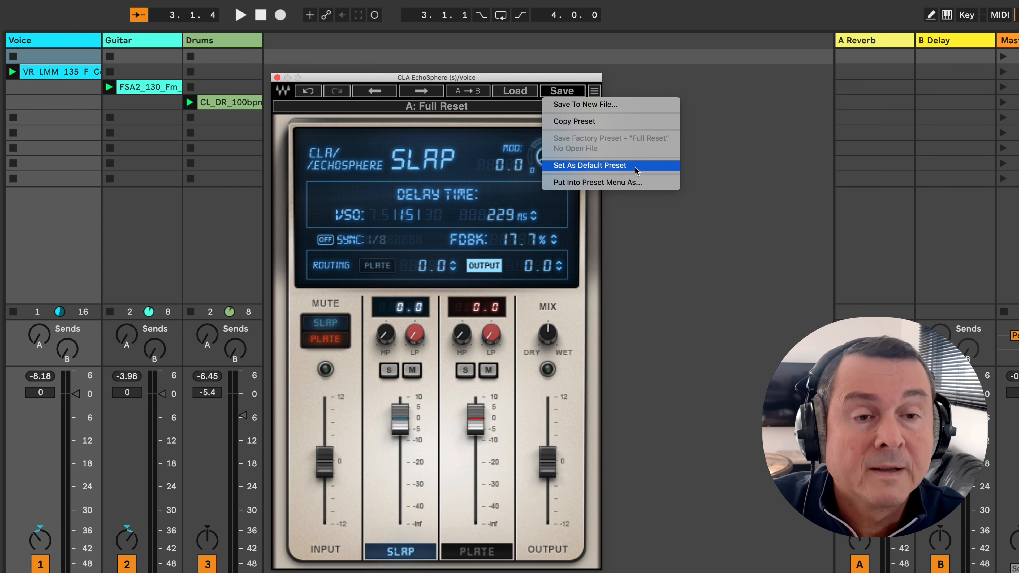
{"action": "left_click", "coordinate": [568, 74]}
Step: Try the plugin interface at 75%, 100% and 200% size
{"action": "left_click", "coordinate": [594, 91]}
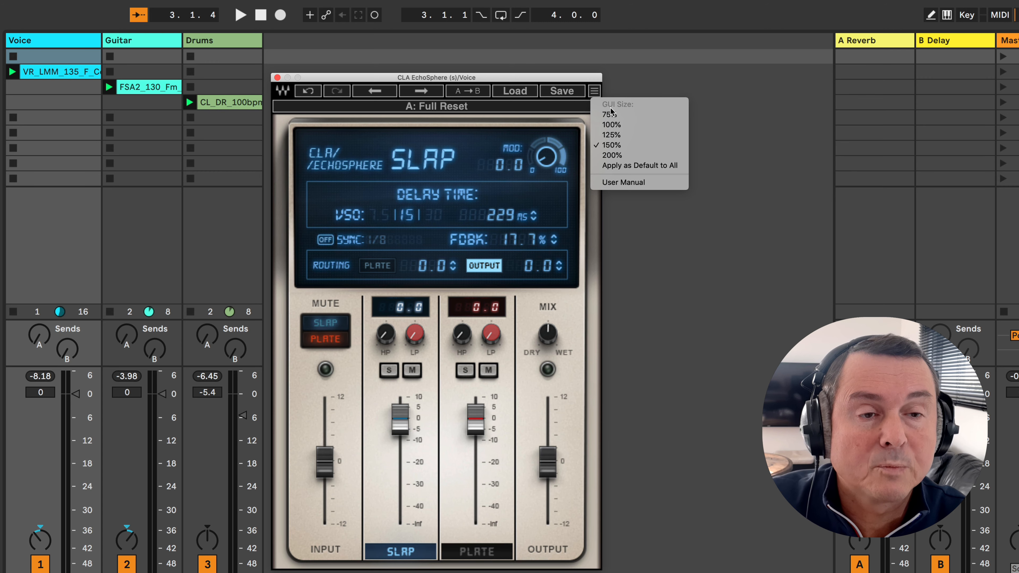
{"action": "left_click", "coordinate": [623, 115]}
{"action": "left_click", "coordinate": [431, 87]}
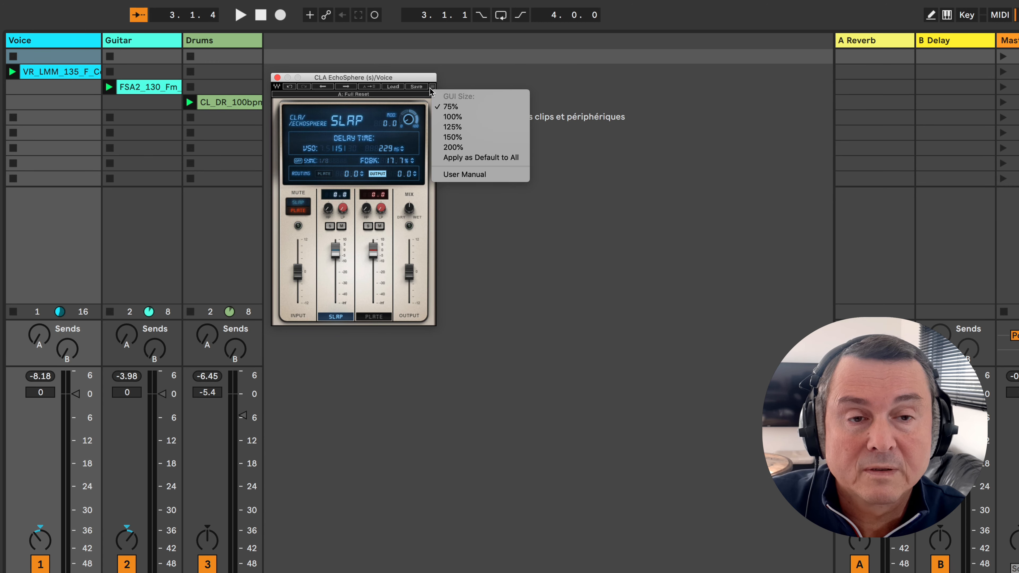
{"action": "left_click", "coordinate": [456, 118]}
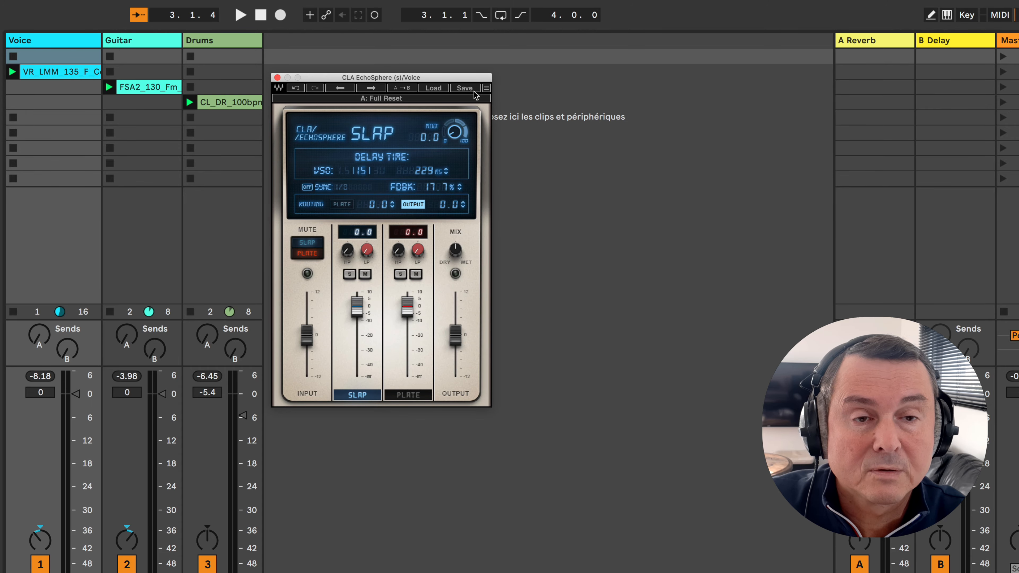
{"action": "left_click", "coordinate": [486, 88]}
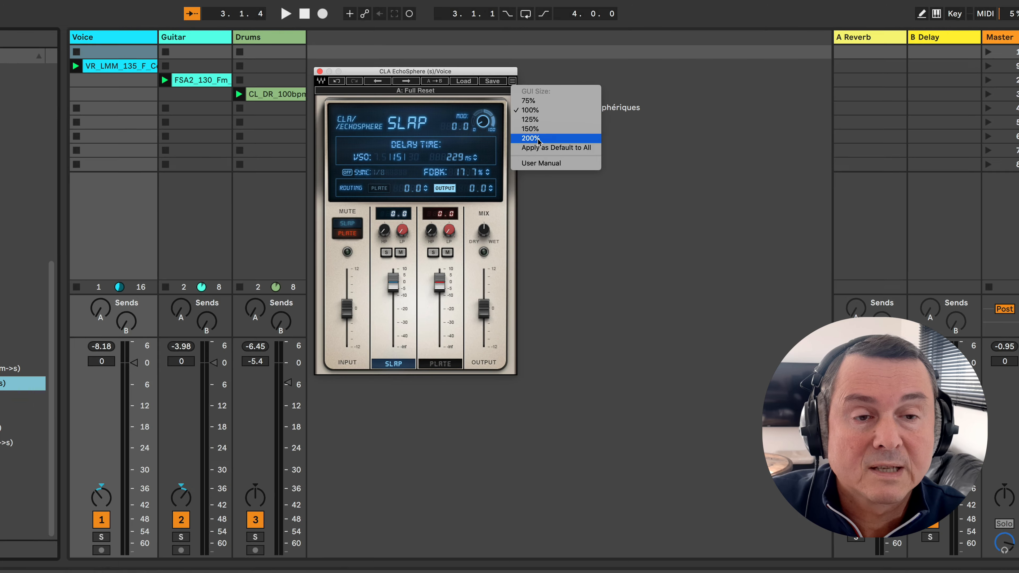
{"action": "left_click", "coordinate": [550, 160]}
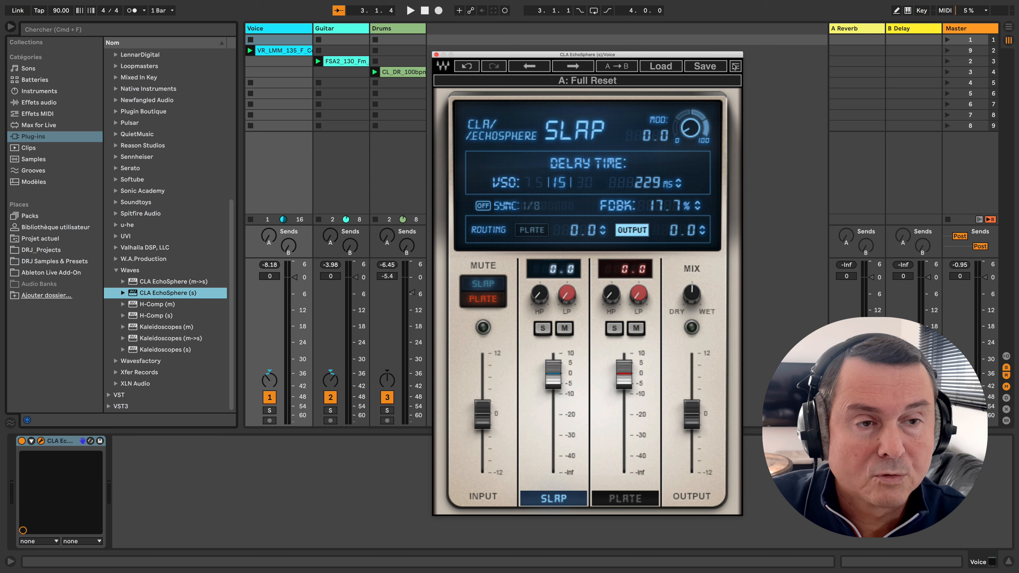
Step: Set the plugin's interface size to 150% and review the default-size and user manual options
{"action": "left_click", "coordinate": [734, 67]}
{"action": "left_click", "coordinate": [746, 105]}
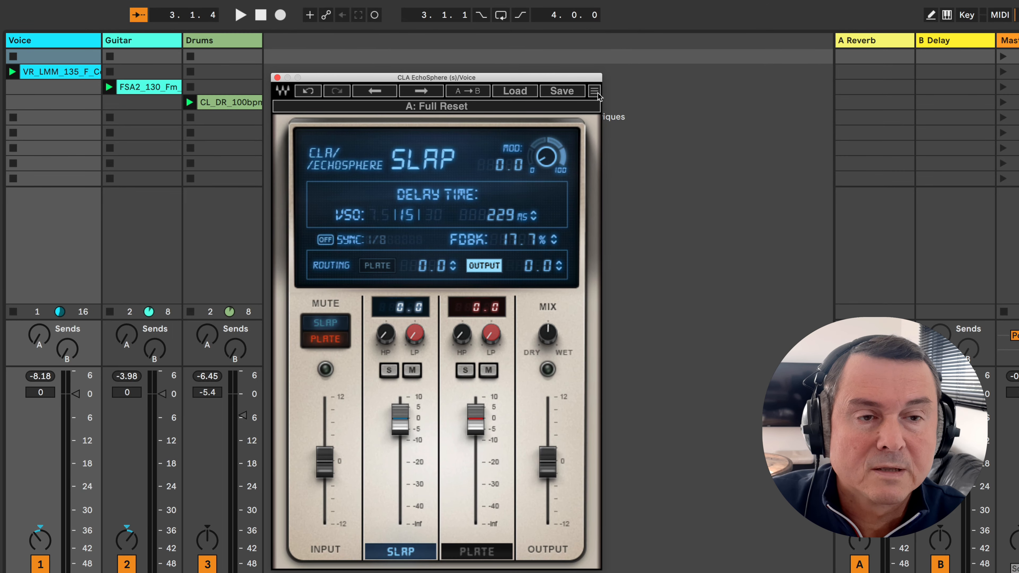
{"action": "left_click", "coordinate": [596, 91]}
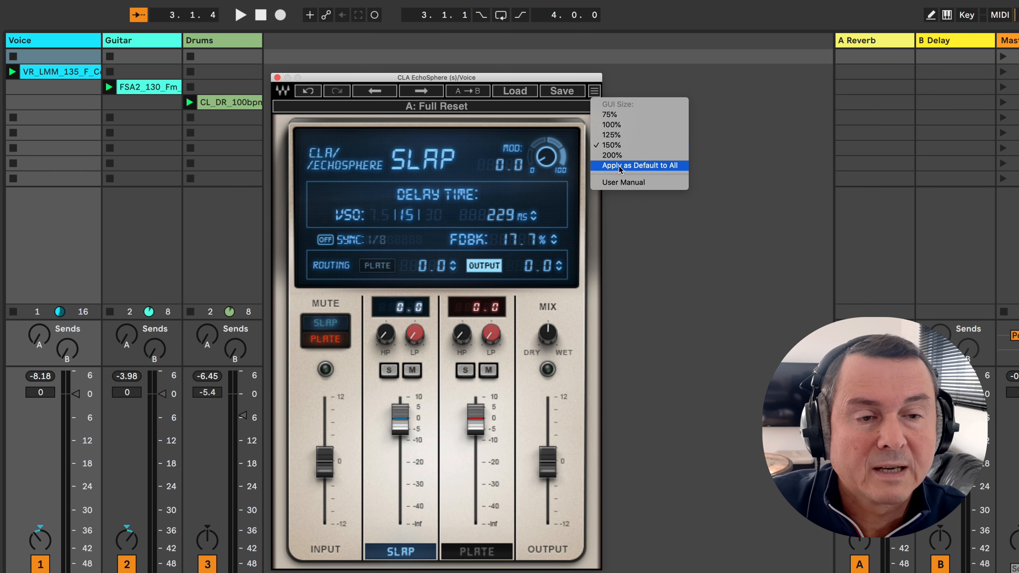
{"action": "left_click", "coordinate": [634, 182]}
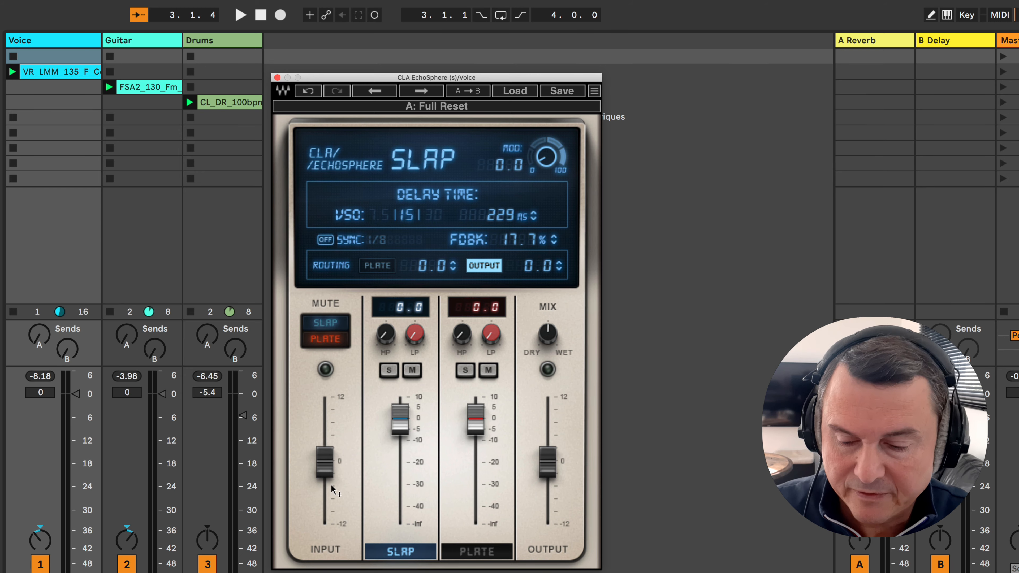
Step: Try muting and unmuting the Slap and Plate sections one after the other
{"action": "mouse_move", "coordinate": [331, 485]}
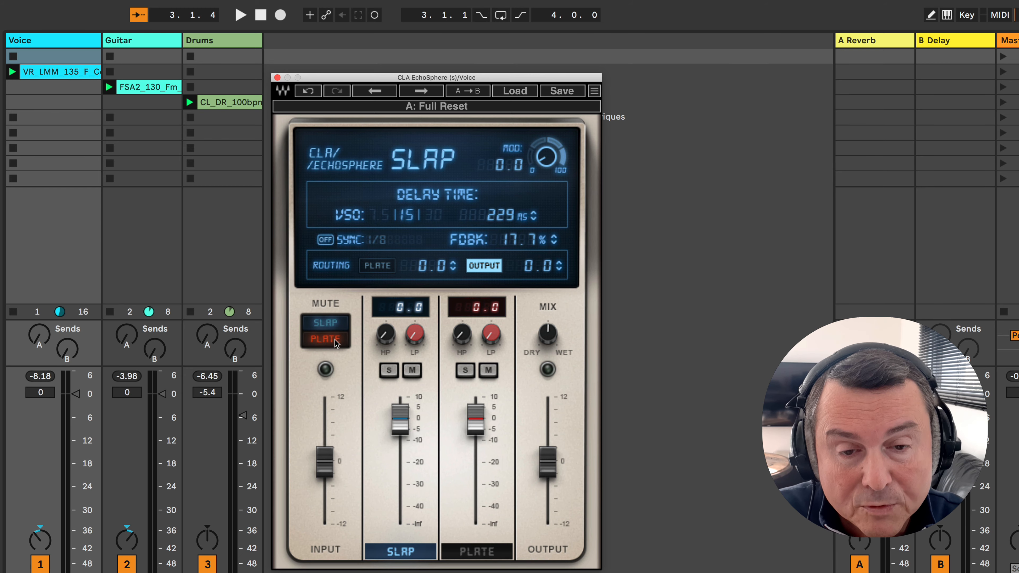
{"action": "left_click", "coordinate": [329, 323]}
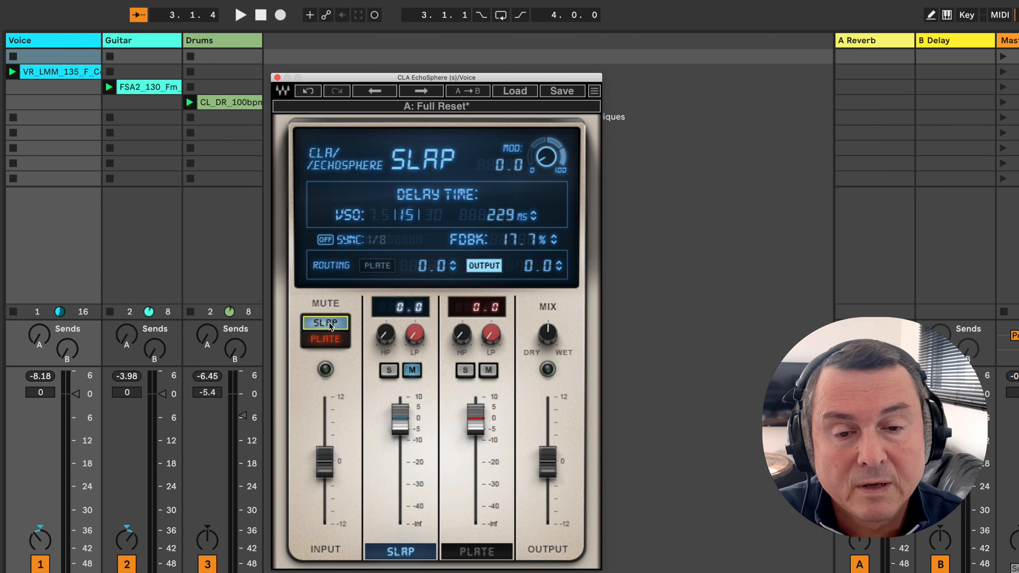
{"action": "left_click", "coordinate": [330, 324]}
{"action": "left_click", "coordinate": [330, 340]}
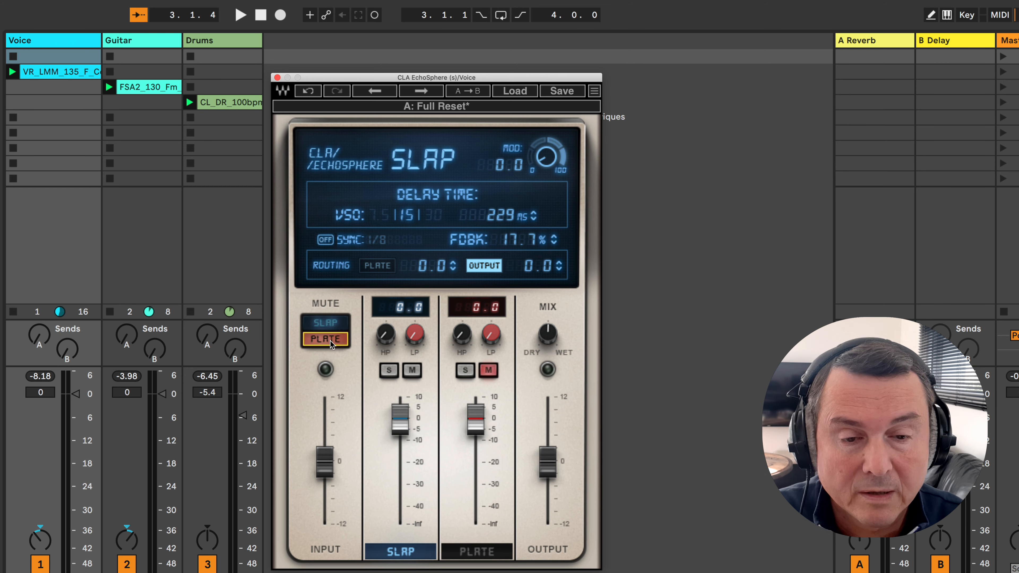
{"action": "left_click", "coordinate": [332, 324]}
{"action": "left_click", "coordinate": [332, 323]}
{"action": "left_click", "coordinate": [332, 342]}
{"action": "left_click", "coordinate": [333, 341]}
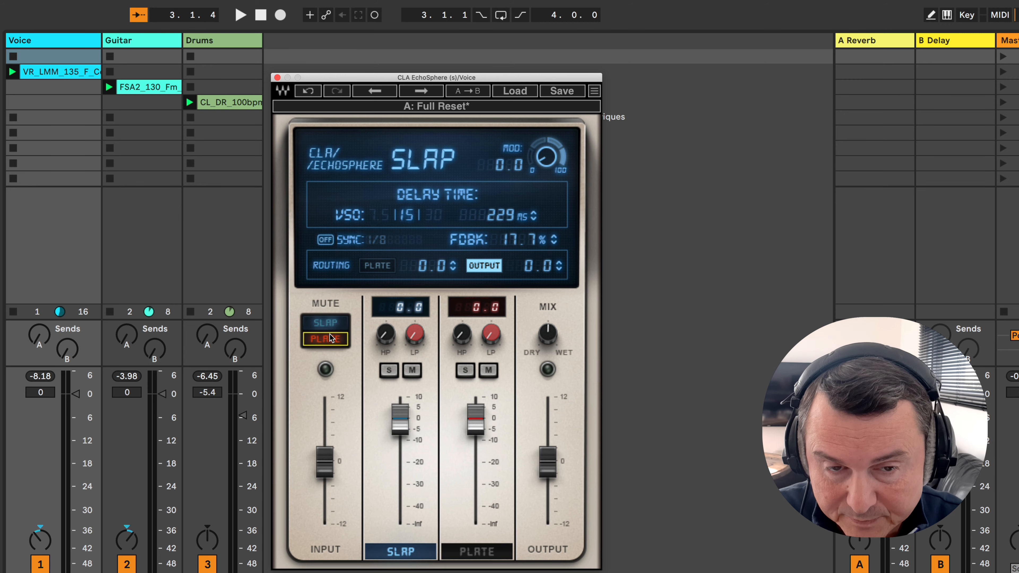
{"action": "left_click", "coordinate": [328, 342]}
{"action": "left_click", "coordinate": [327, 344]}
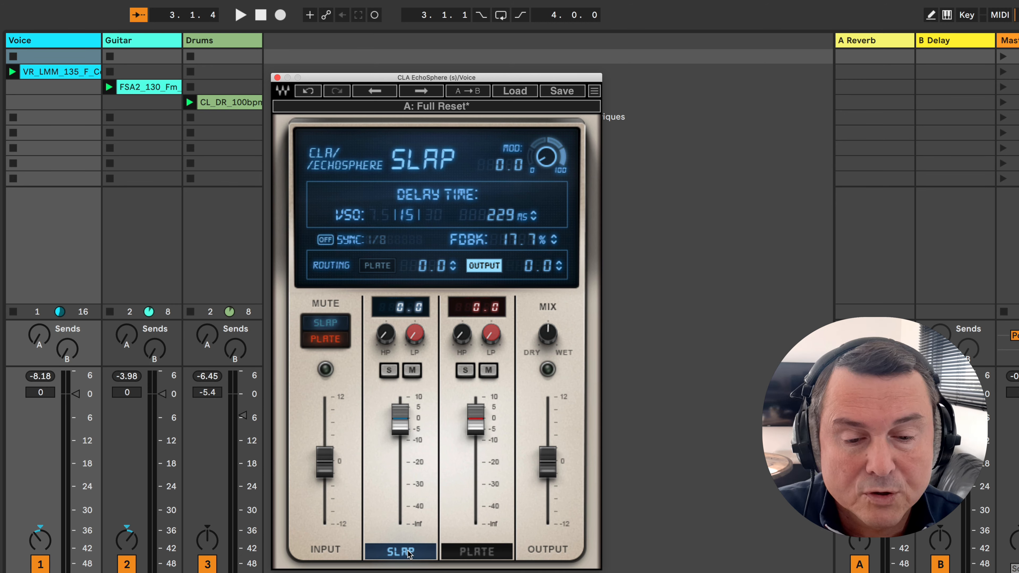
Step: Switch the display between the Plate and Slap settings, ending on Plate
{"action": "left_click", "coordinate": [475, 556]}
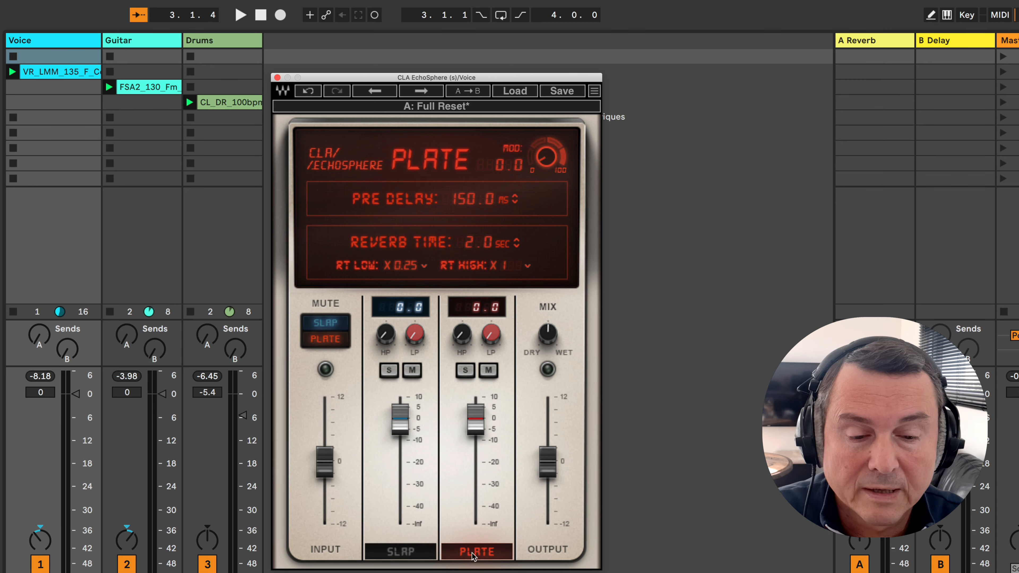
{"action": "left_click", "coordinate": [429, 556]}
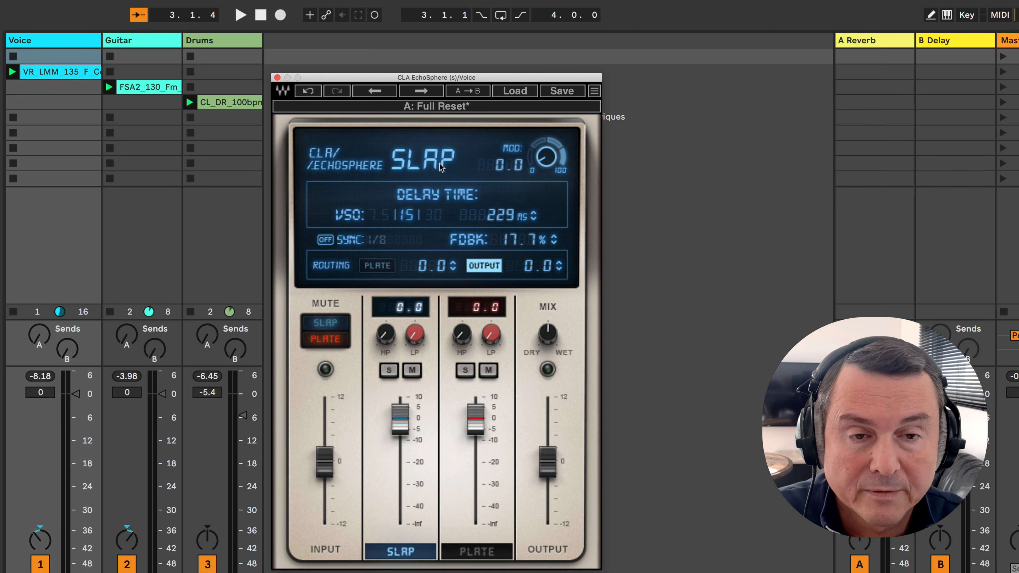
{"action": "left_click", "coordinate": [475, 556]}
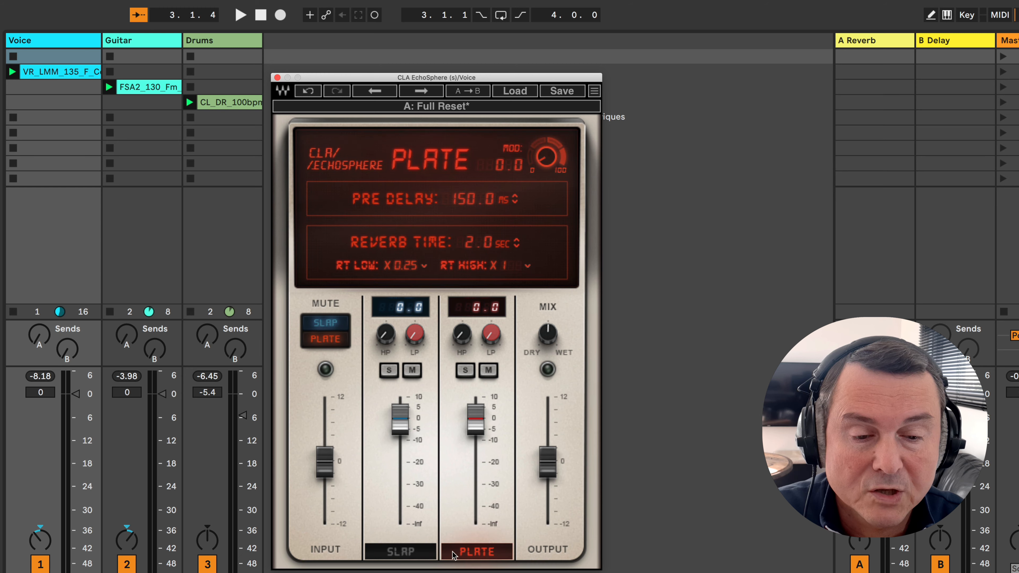
Step: Show the Slap settings and check the frequencies of the Slap channel's HP and LP filters
{"action": "left_click", "coordinate": [411, 553]}
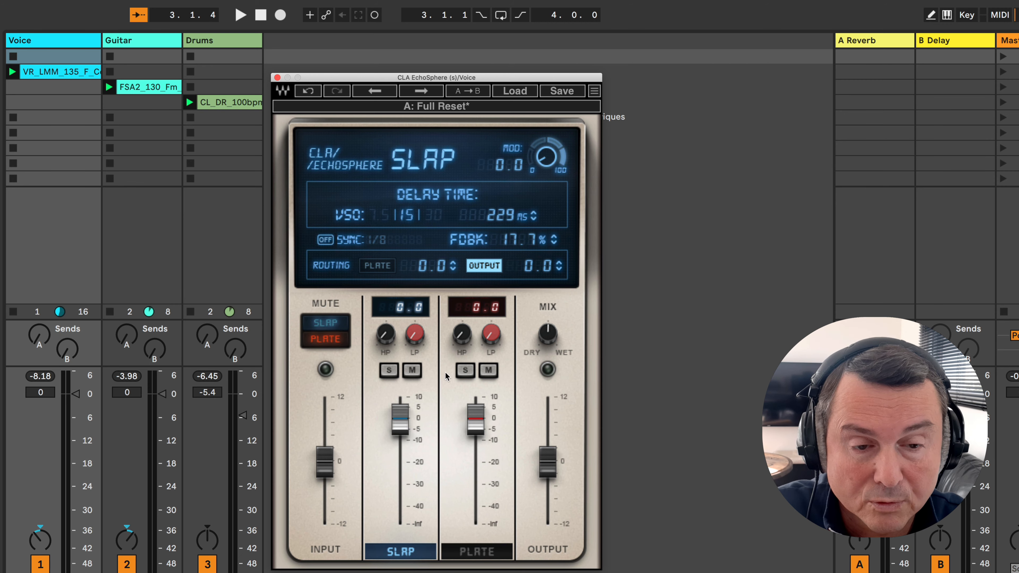
{"action": "mouse_move", "coordinate": [391, 343]}
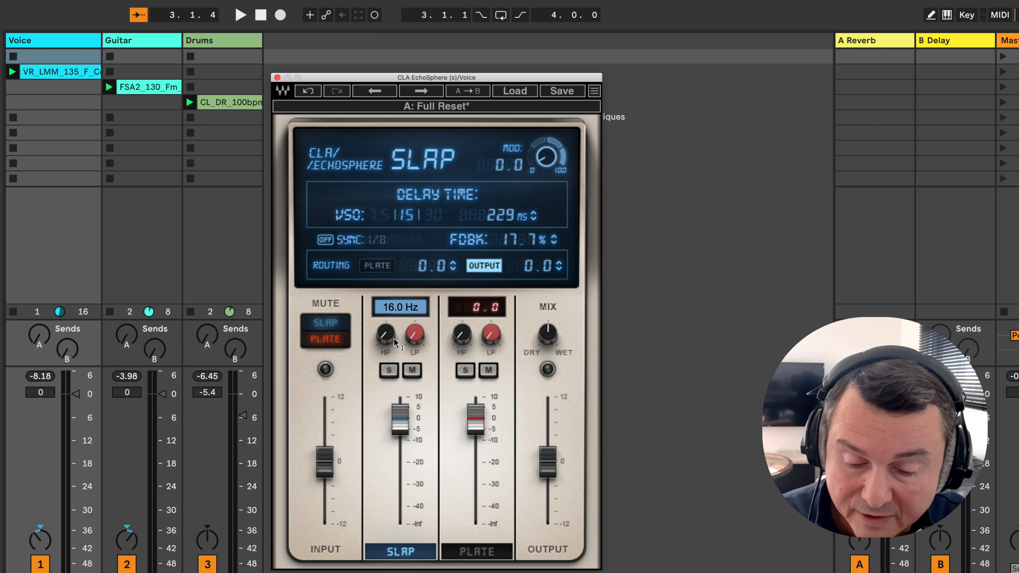
{"action": "left_click_drag", "start_coordinate": [388, 338], "coordinate": [413, 347]}
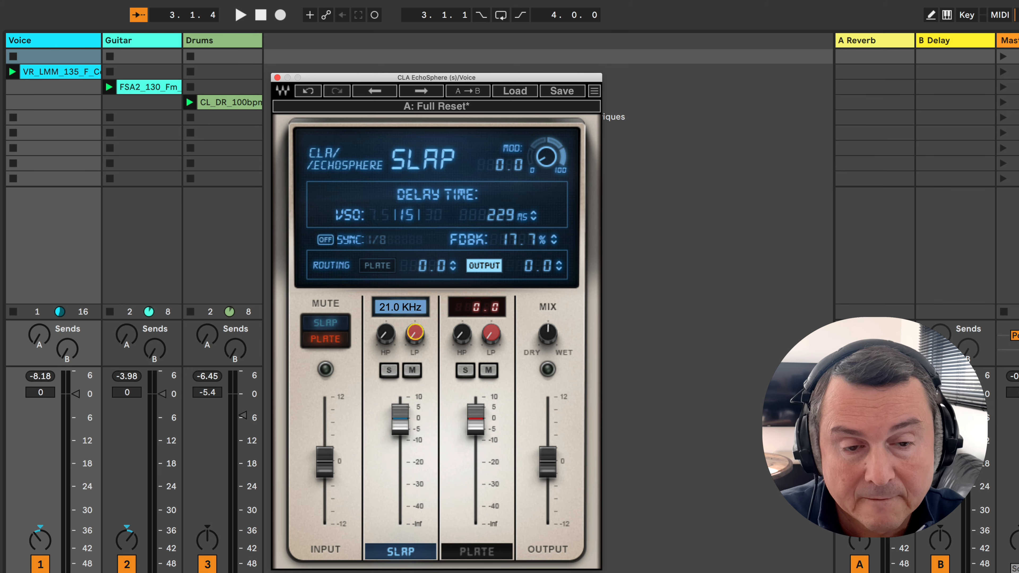
{"action": "left_click", "coordinate": [387, 337]}
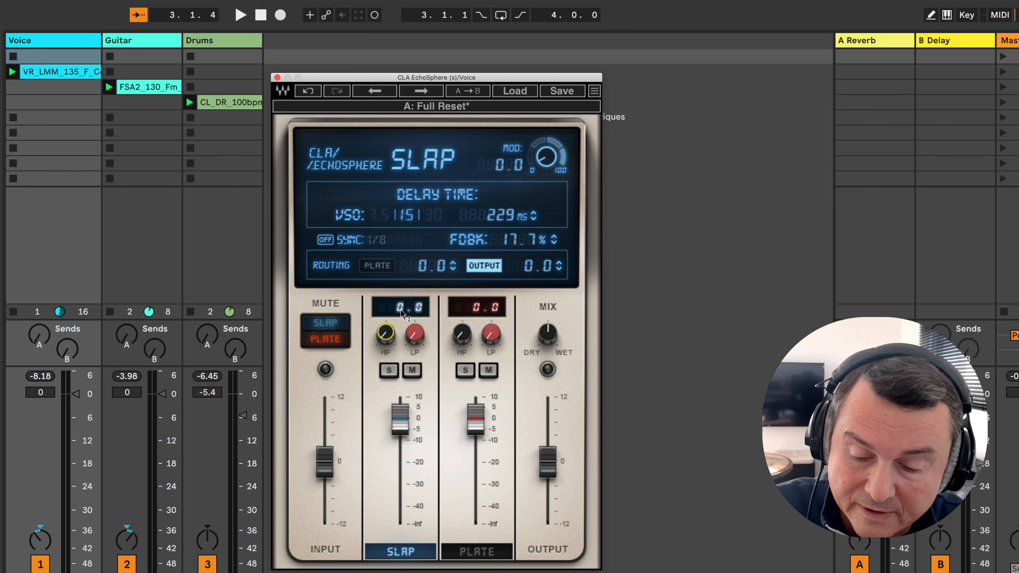
Step: Try lowering the Slap channel fader, stopping at -8.1, and reset its level to 0
{"action": "left_click_drag", "start_coordinate": [403, 425], "coordinate": [403, 460]}
{"action": "left_click_drag", "start_coordinate": [388, 336], "coordinate": [388, 337]}
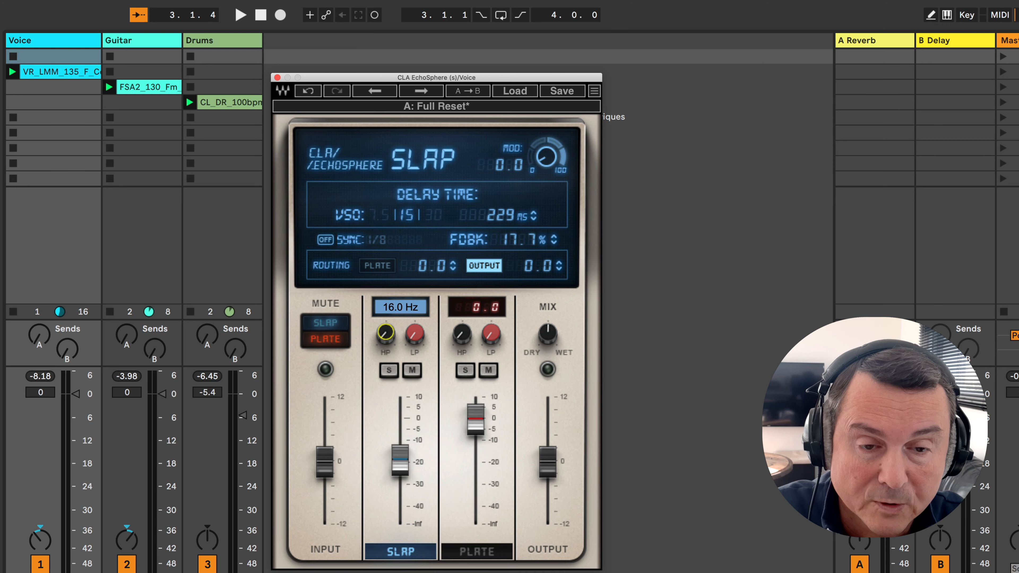
{"action": "left_click_drag", "start_coordinate": [400, 460], "coordinate": [400, 438]}
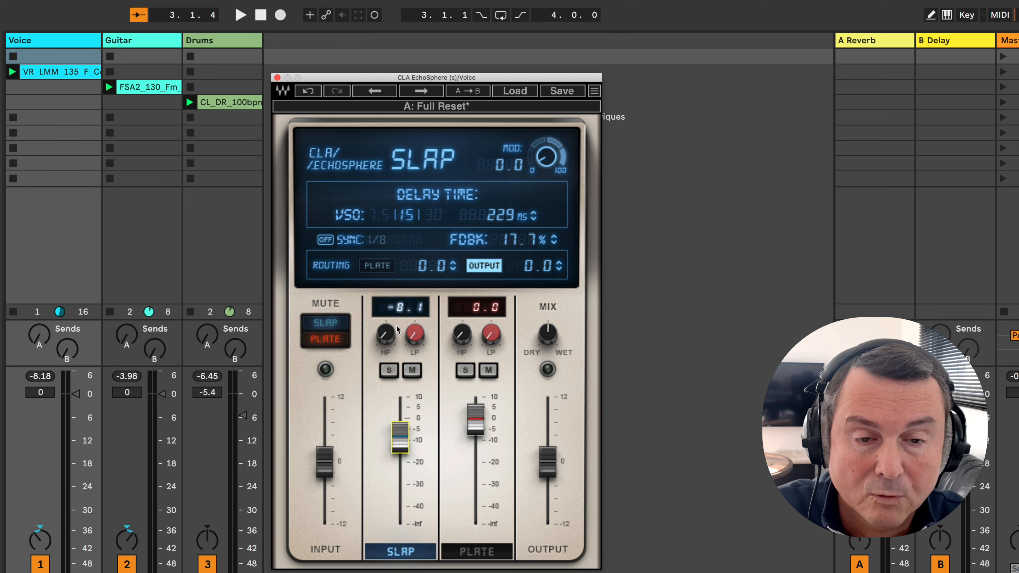
{"action": "left_click", "coordinate": [402, 309]}
{"action": "type", "text": "0"}
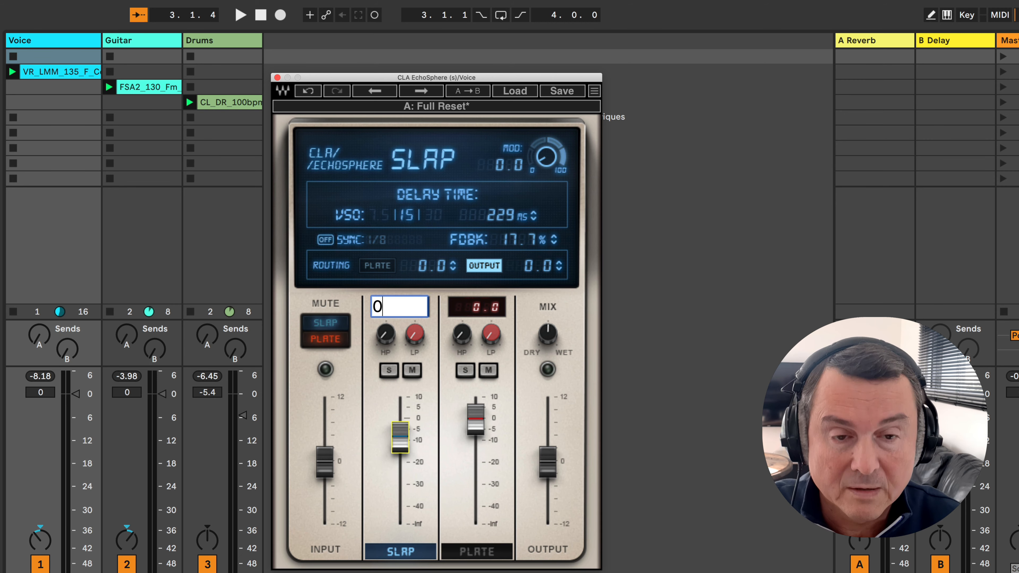
{"action": "key", "text": "Return"}
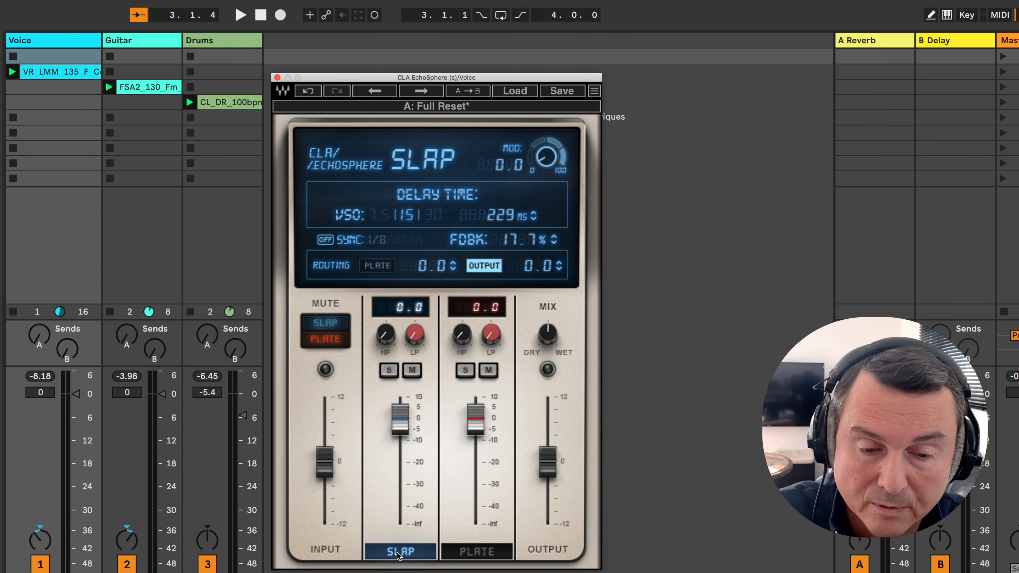
Step: Compare the Plate and Slap displays by switching between them
{"action": "left_click", "coordinate": [470, 554]}
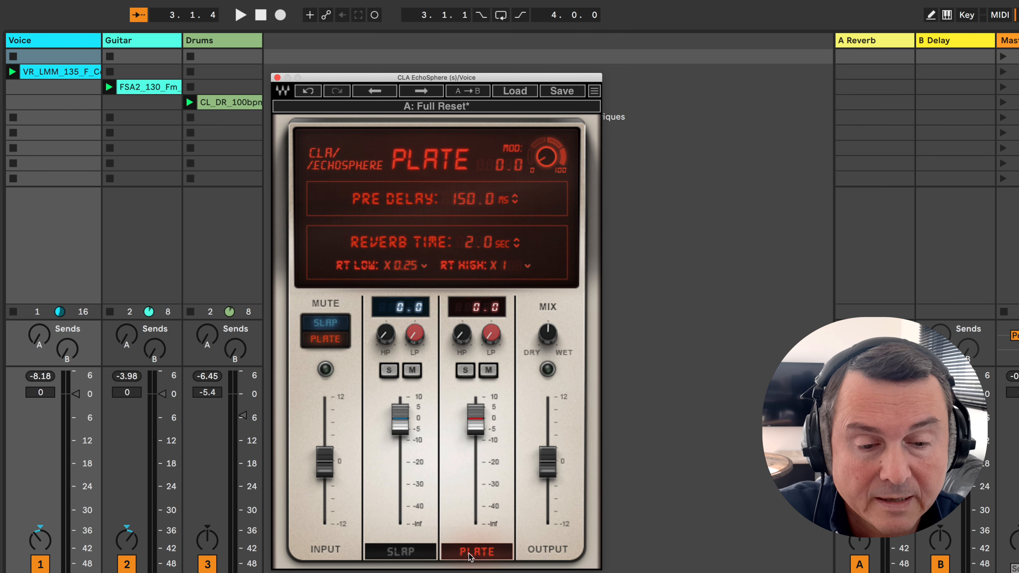
{"action": "left_click", "coordinate": [401, 552]}
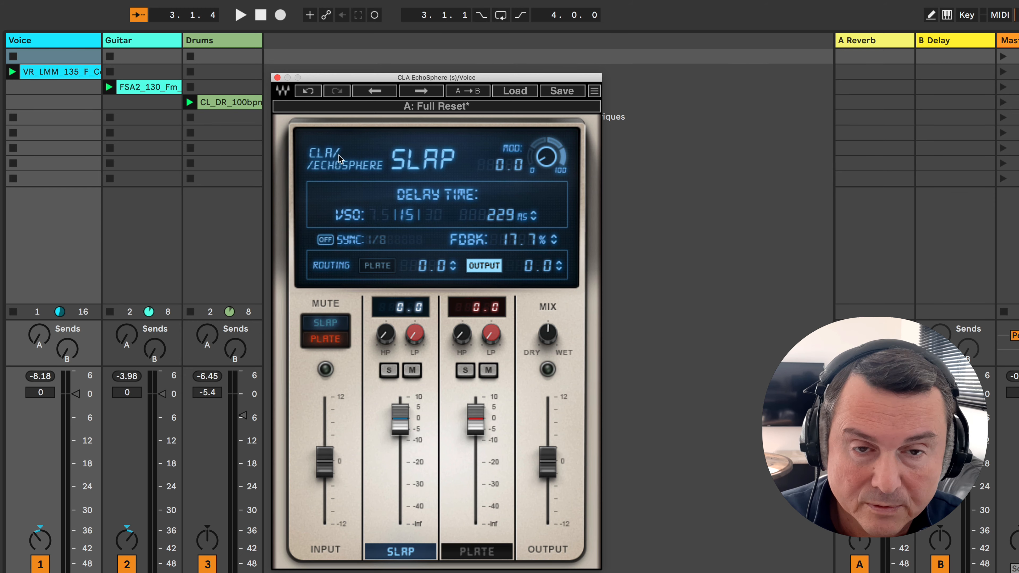
{"action": "left_click", "coordinate": [472, 554]}
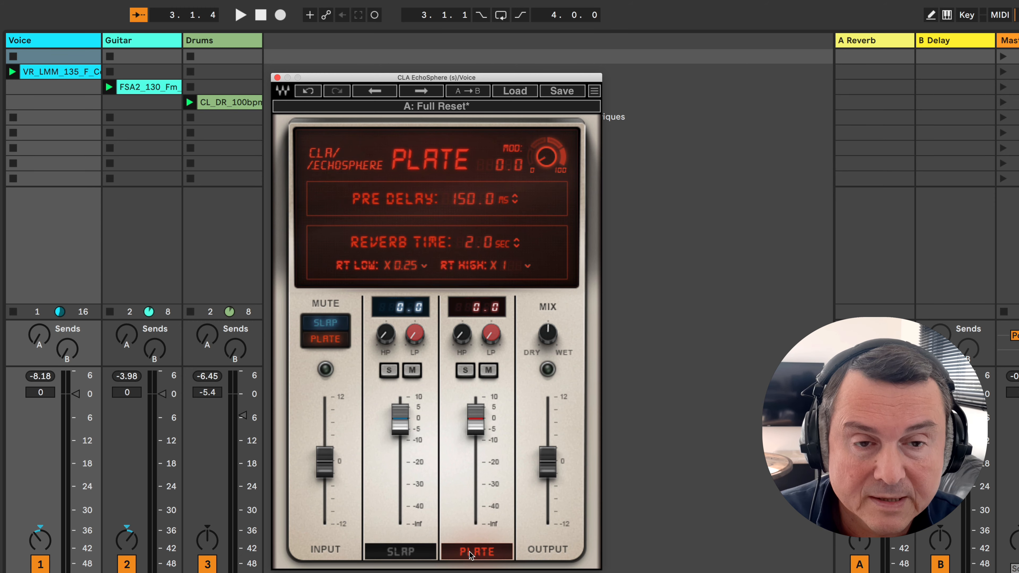
Step: Return to the Slap settings and turn the overall mix toward dry
{"action": "left_click", "coordinate": [401, 553]}
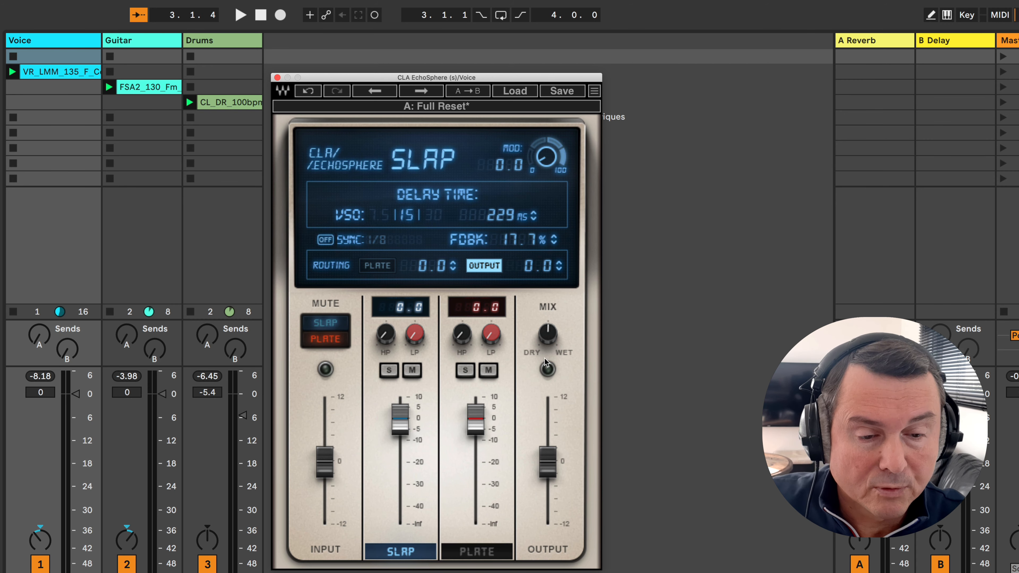
{"action": "left_click_drag", "start_coordinate": [548, 333], "coordinate": [550, 333]}
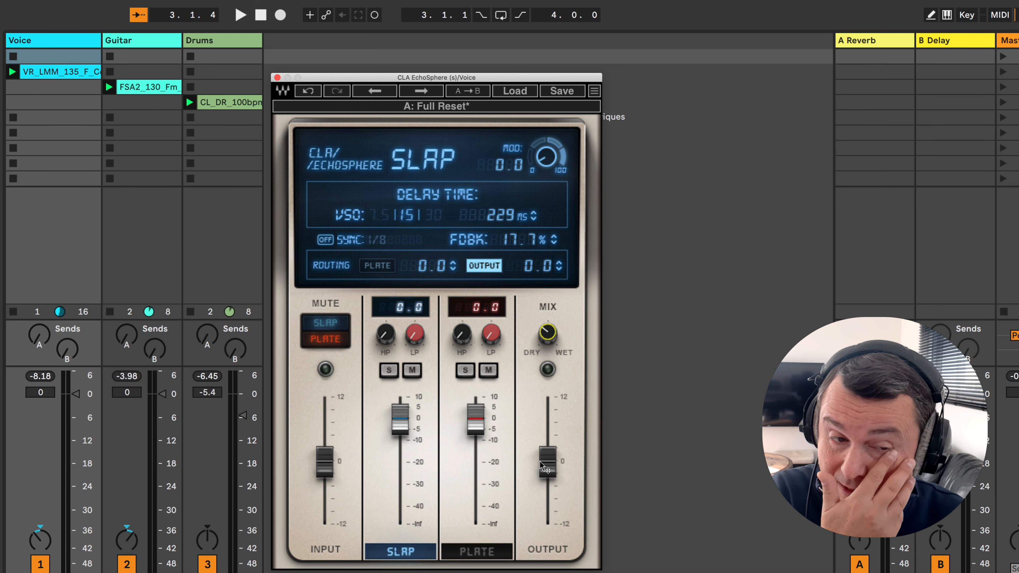
{"action": "mouse_move", "coordinate": [539, 464]}
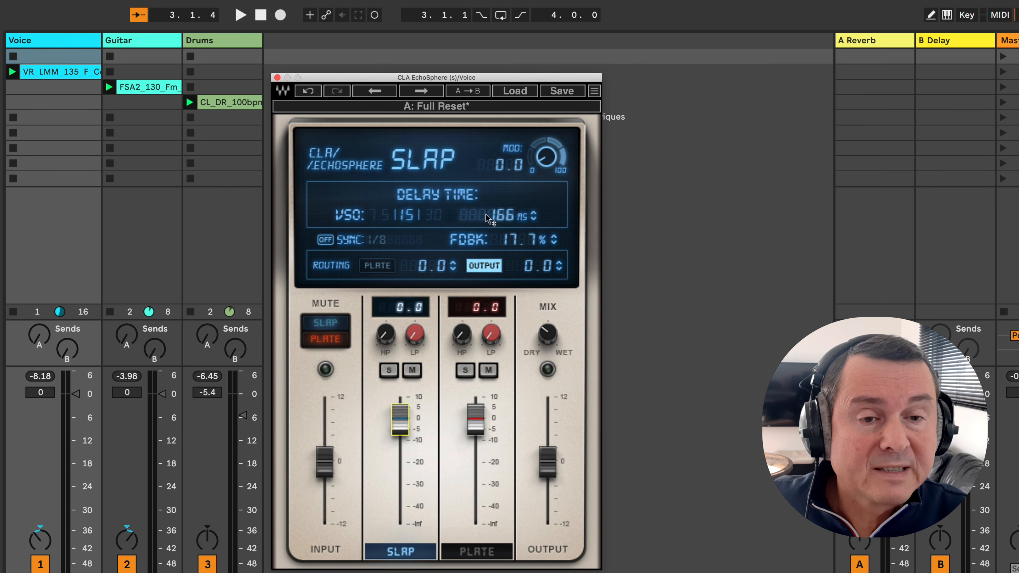
Step: Try Slap VSO speeds 7.5, 15 and 30 and a 2065 ms delay, ending on VSO 15 with 166 ms
{"action": "left_click", "coordinate": [379, 216]}
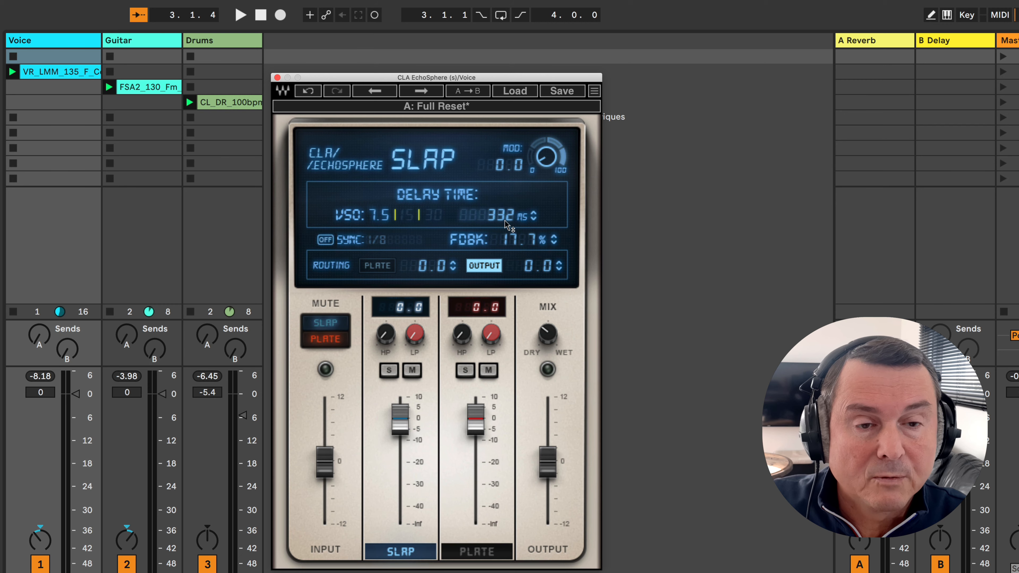
{"action": "left_click", "coordinate": [410, 218]}
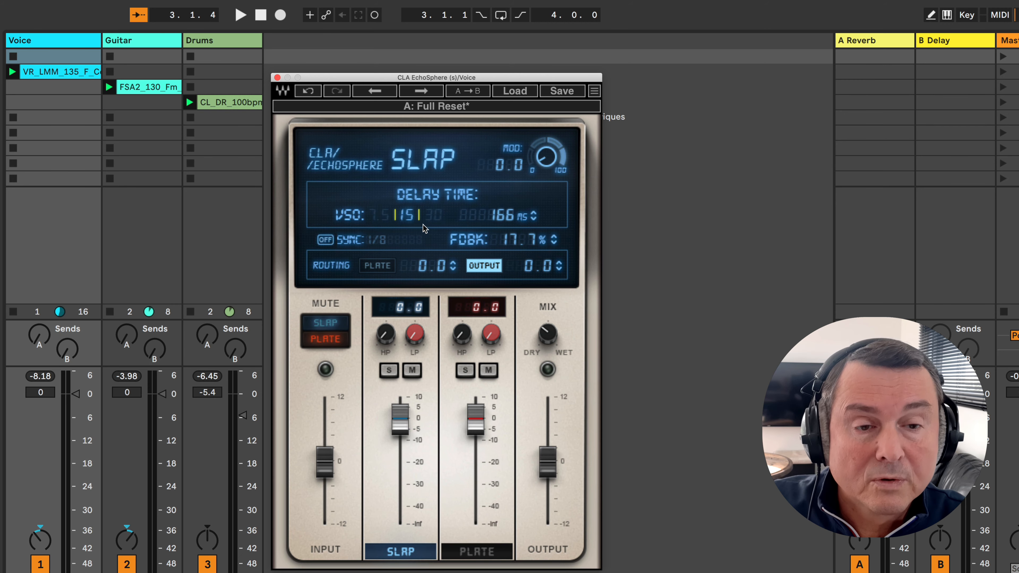
{"action": "left_click", "coordinate": [433, 216]}
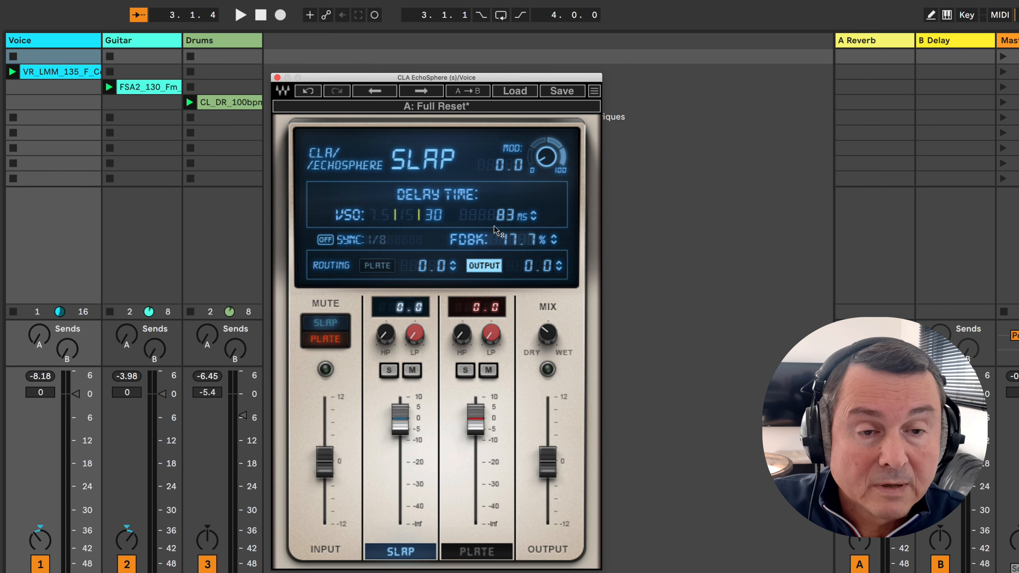
{"action": "mouse_move", "coordinate": [494, 227]}
{"action": "left_mouse_down"}
{"action": "mouse_move", "coordinate": [481, 152]}
{"action": "mouse_move", "coordinate": [481, 218]}
{"action": "left_mouse_up"}
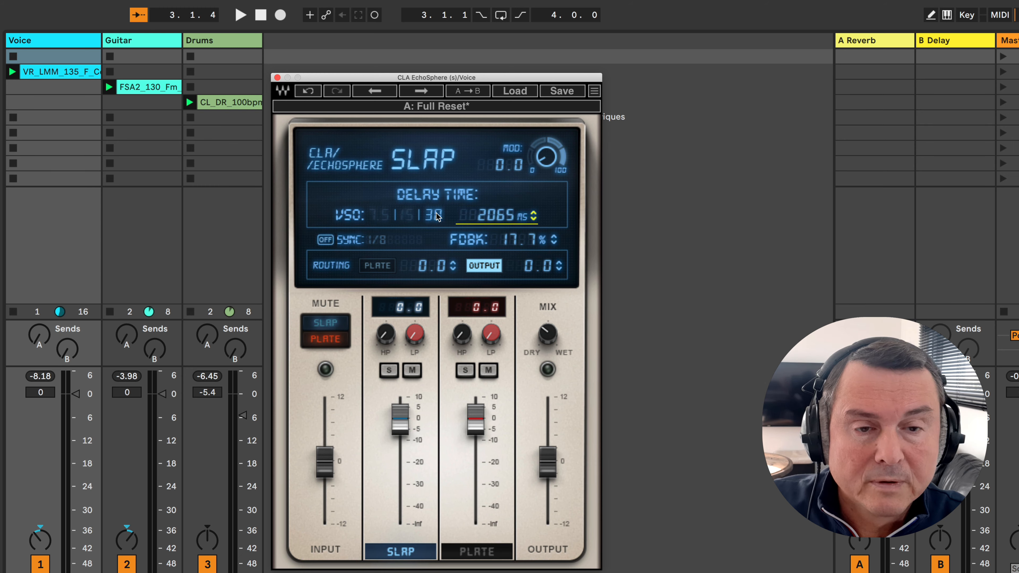
{"action": "left_click", "coordinate": [408, 217]}
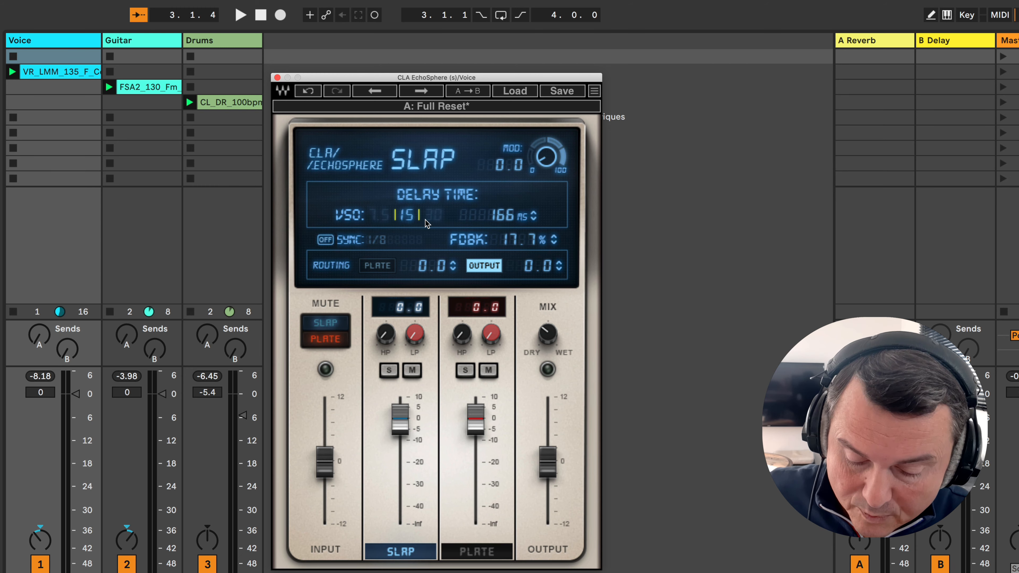
Step: Lower the Slap feedback to 0%
{"action": "mouse_move", "coordinate": [525, 242]}
{"action": "left_mouse_down"}
{"action": "mouse_move", "coordinate": [525, 259]}
{"action": "mouse_move", "coordinate": [525, 199]}
{"action": "mouse_move", "coordinate": [514, 239]}
{"action": "left_mouse_up"}
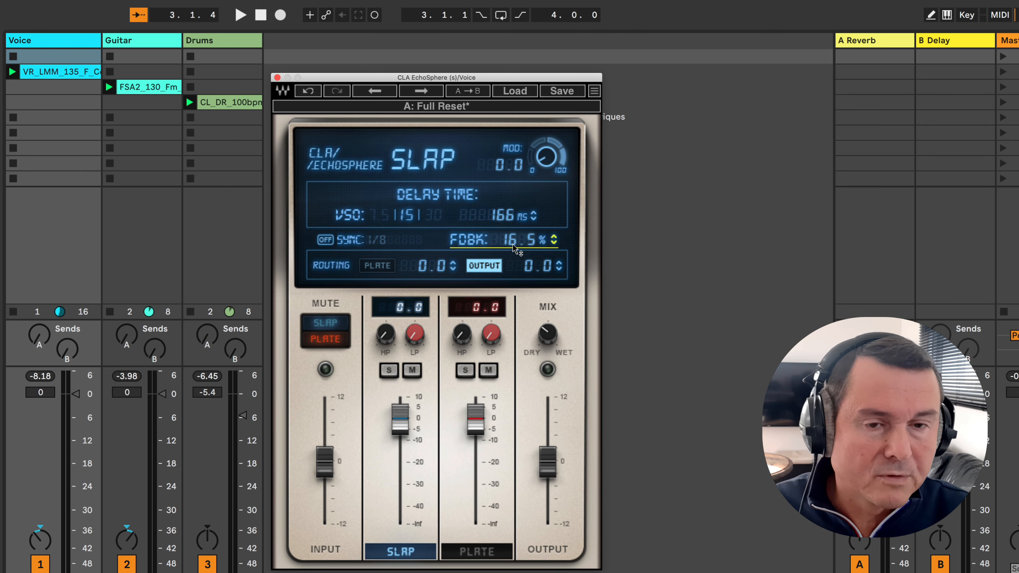
{"action": "left_click_drag", "start_coordinate": [513, 238], "coordinate": [513, 273]}
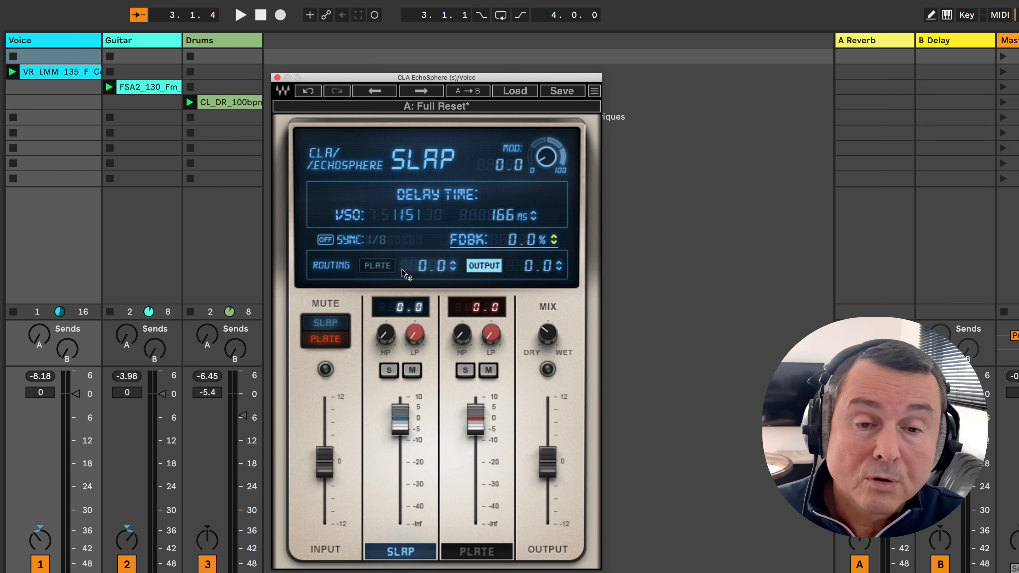
Step: Try routing the Slap to the Plate with and without the output, ending with the output routing only
{"action": "left_click", "coordinate": [382, 266]}
{"action": "left_click", "coordinate": [382, 266]}
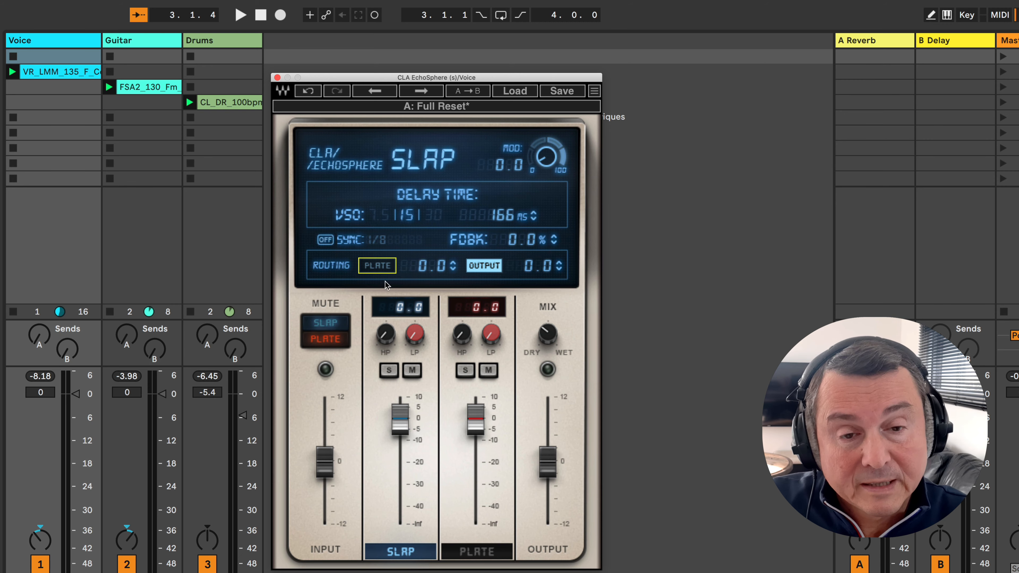
{"action": "left_click", "coordinate": [381, 267]}
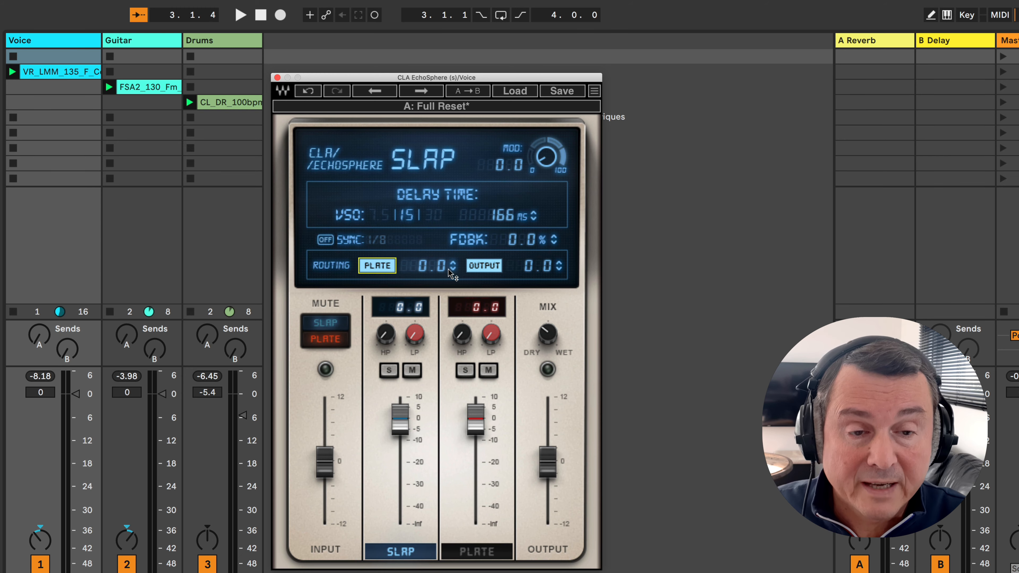
{"action": "left_click", "coordinate": [477, 265]}
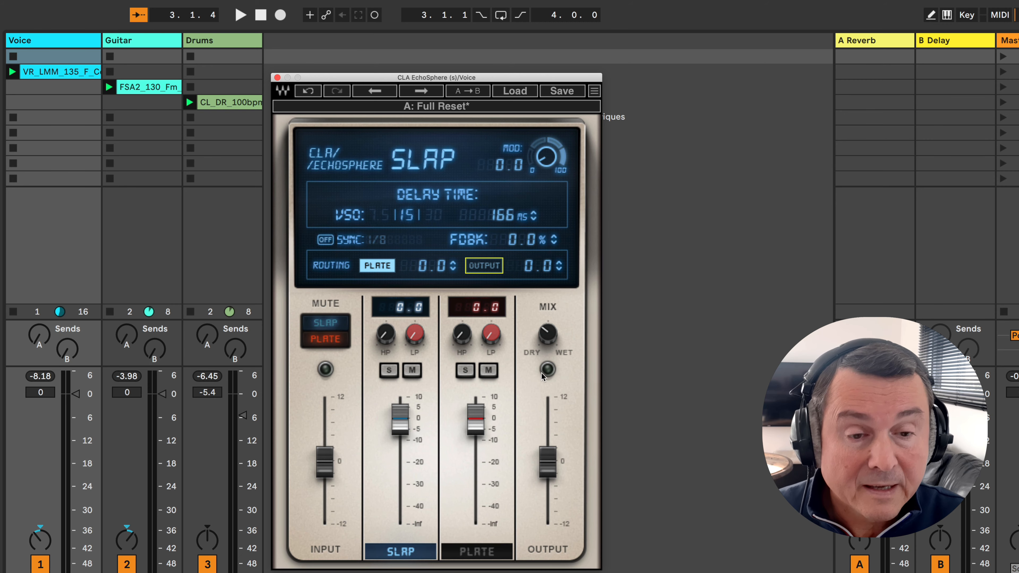
{"action": "mouse_move", "coordinate": [550, 338]}
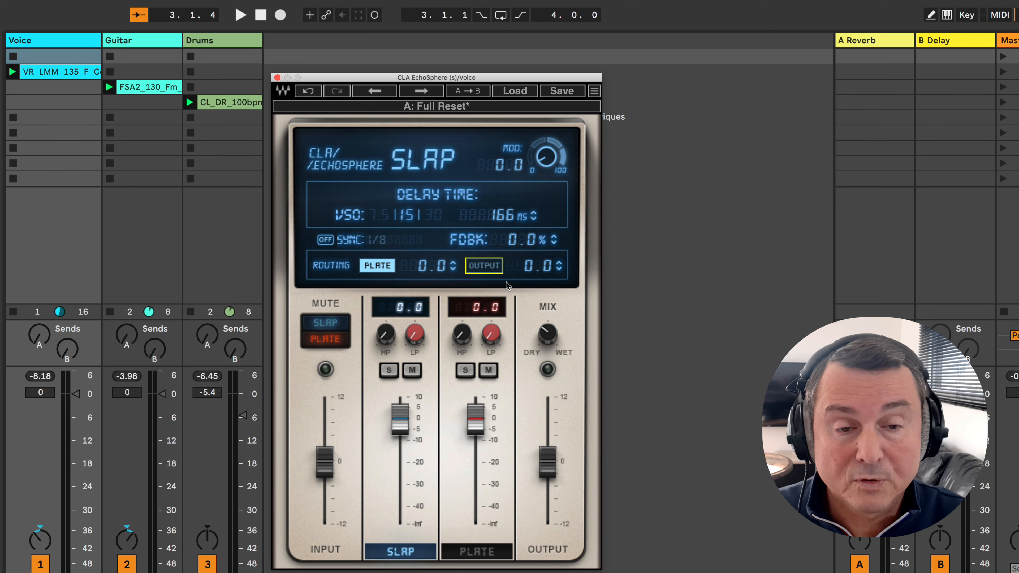
{"action": "left_click", "coordinate": [477, 266]}
{"action": "left_click", "coordinate": [378, 266]}
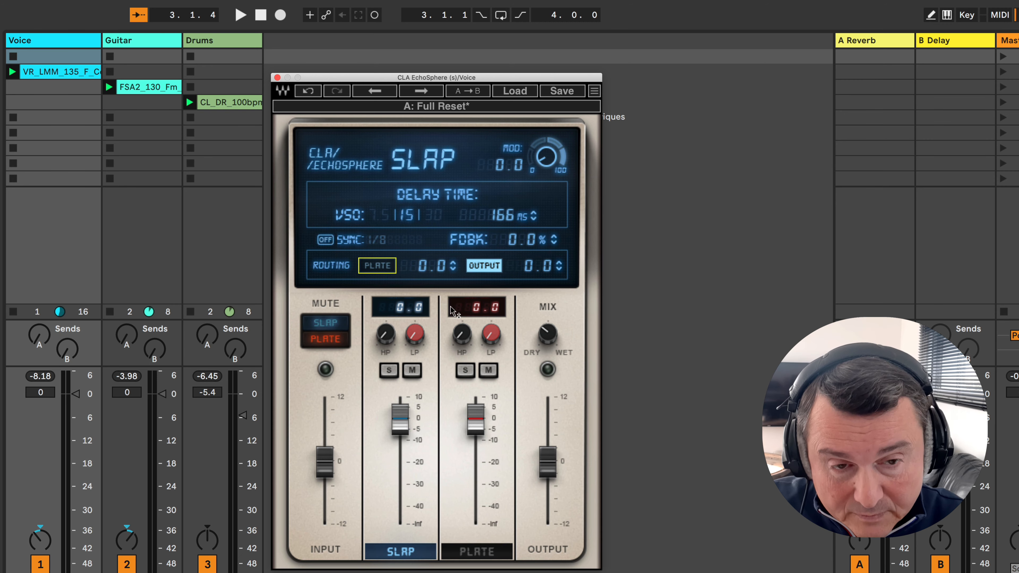
Step: Show the Plate settings, keep RT Low at x 0.25 and set RT High to x 4
{"action": "left_click", "coordinate": [477, 553]}
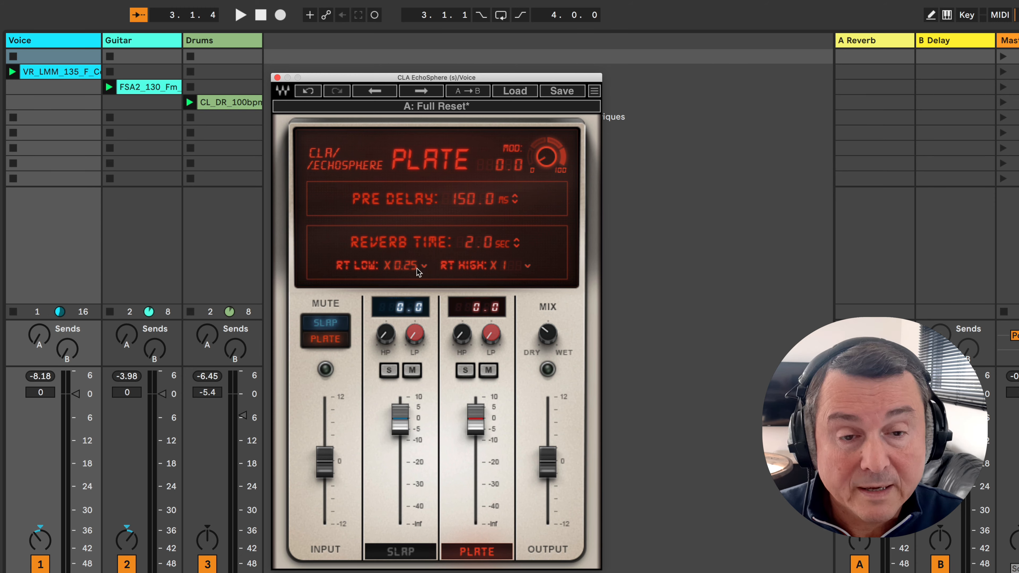
{"action": "left_click", "coordinate": [424, 268]}
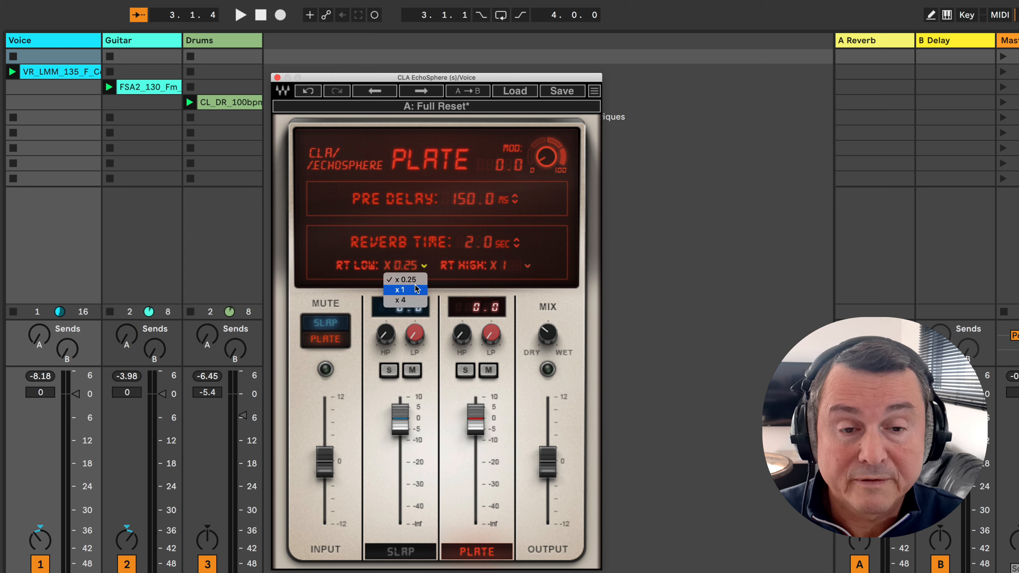
{"action": "left_click", "coordinate": [393, 281]}
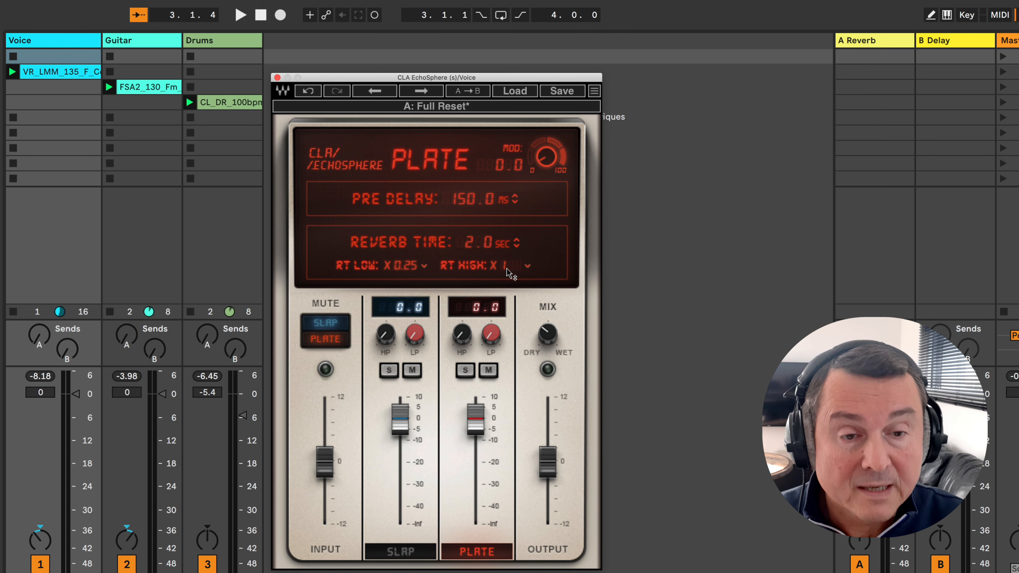
{"action": "left_click_drag", "start_coordinate": [510, 269], "coordinate": [510, 267]}
{"action": "left_click", "coordinate": [527, 266]}
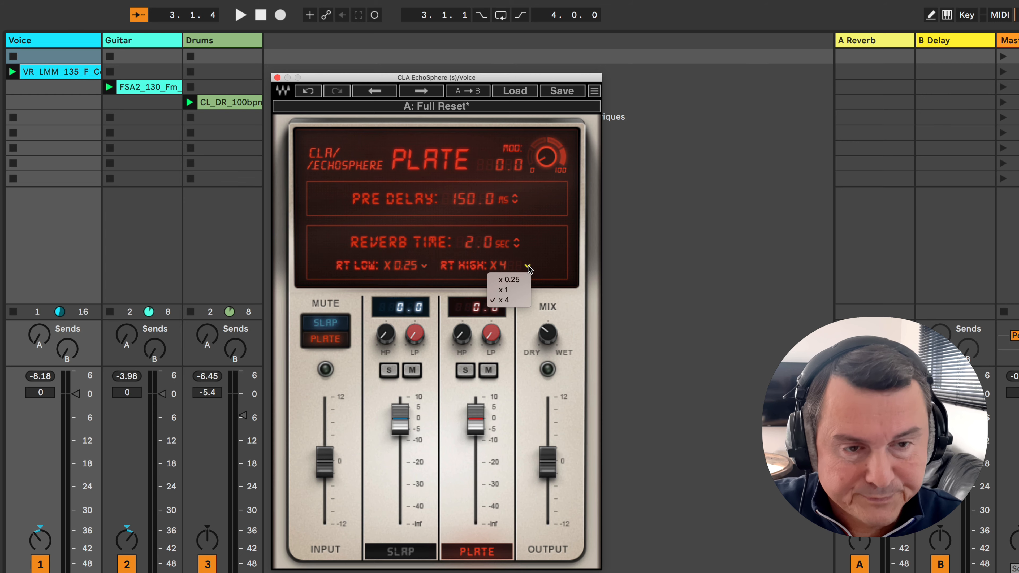
{"action": "left_click", "coordinate": [528, 266]}
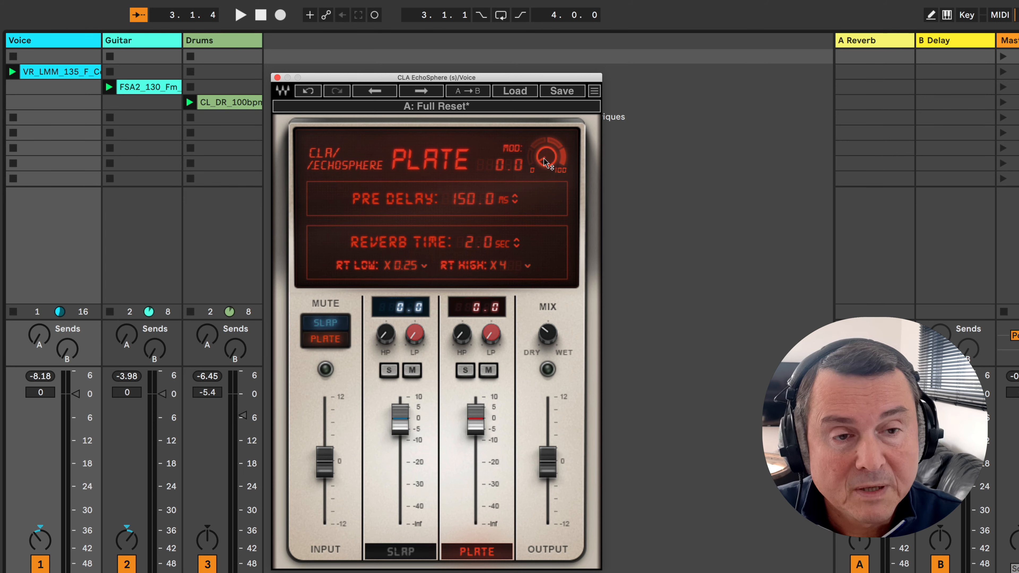
Step: Try Plate modulation amounts of 87.1 and 75.7, then reset the modulation to 0
{"action": "mouse_move", "coordinate": [546, 158]}
{"action": "left_mouse_down"}
{"action": "mouse_move", "coordinate": [546, 145]}
{"action": "mouse_move", "coordinate": [544, 160]}
{"action": "left_mouse_up"}
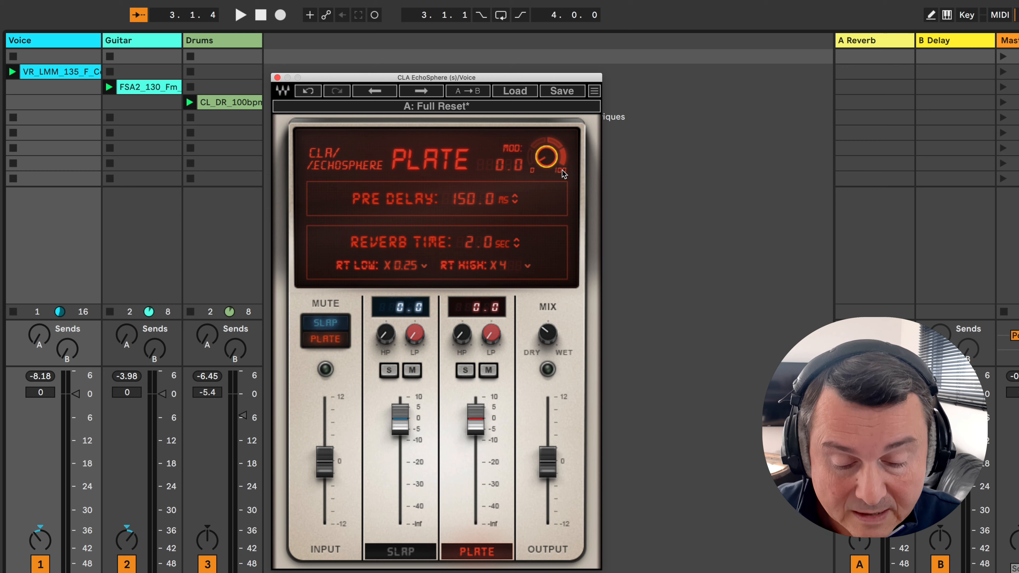
{"action": "mouse_move", "coordinate": [563, 173]}
{"action": "left_mouse_down"}
{"action": "mouse_move", "coordinate": [564, 138]}
{"action": "mouse_move", "coordinate": [553, 162]}
{"action": "left_mouse_up"}
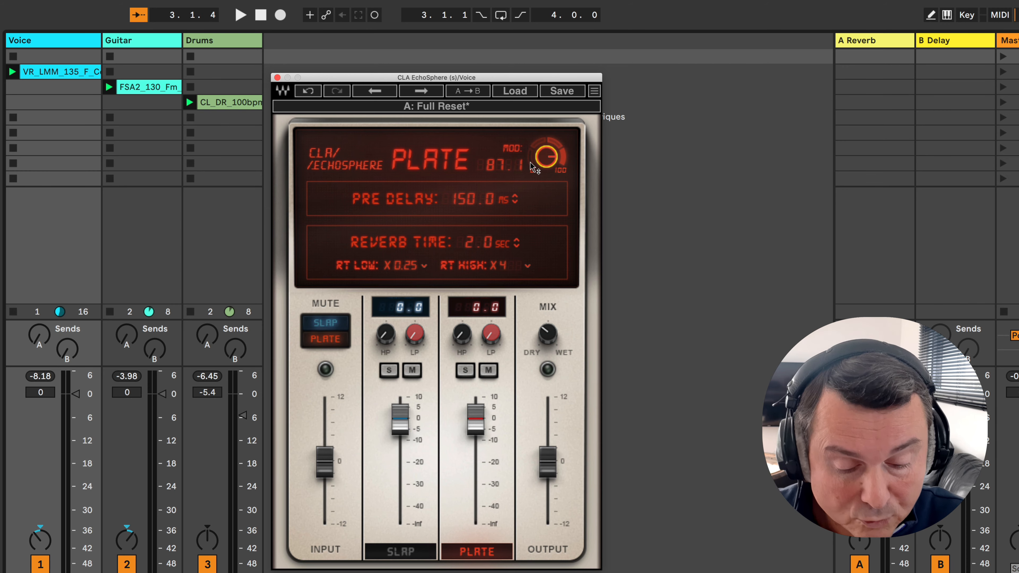
{"action": "scroll", "coordinate": [545, 156], "scroll_direction": "down", "scroll_amount": 5}
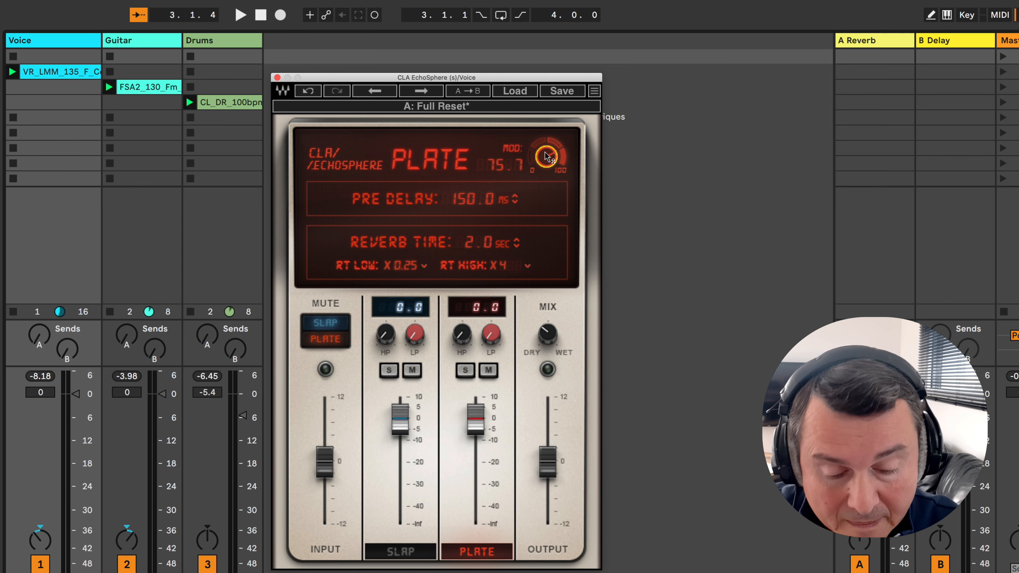
{"action": "left_click_drag", "start_coordinate": [546, 157], "coordinate": [546, 217]}
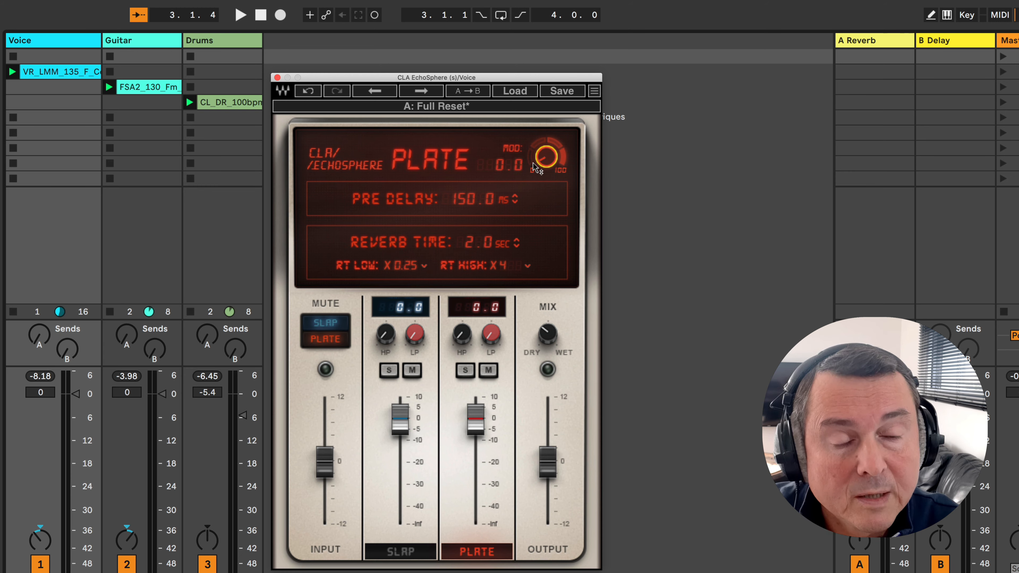
Step: Raise the Plate modulation in stages to 21.5, 30.8 and 71.7
{"action": "left_click_drag", "start_coordinate": [534, 169], "coordinate": [534, 151]}
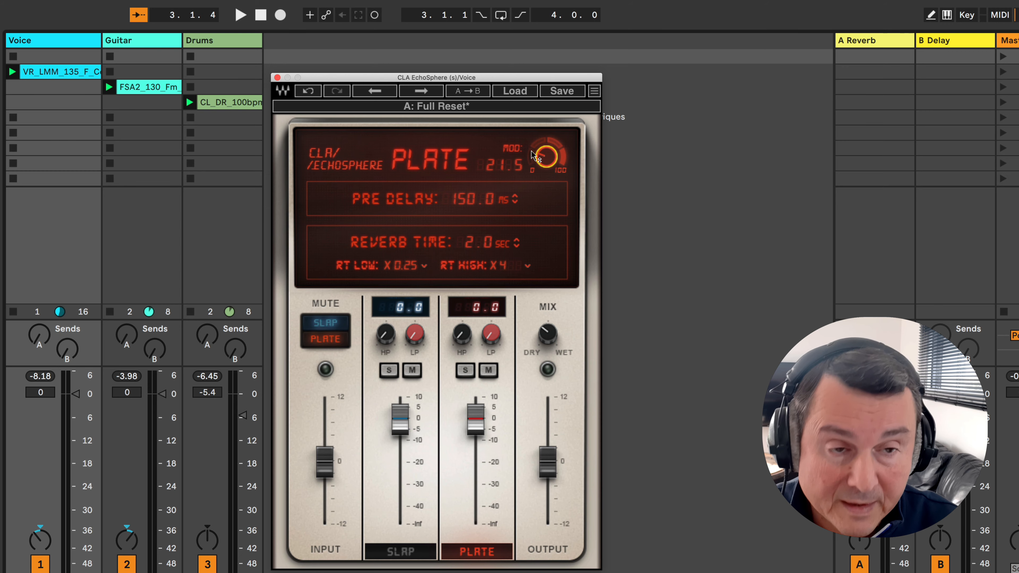
{"action": "left_click_drag", "start_coordinate": [532, 152], "coordinate": [535, 147]}
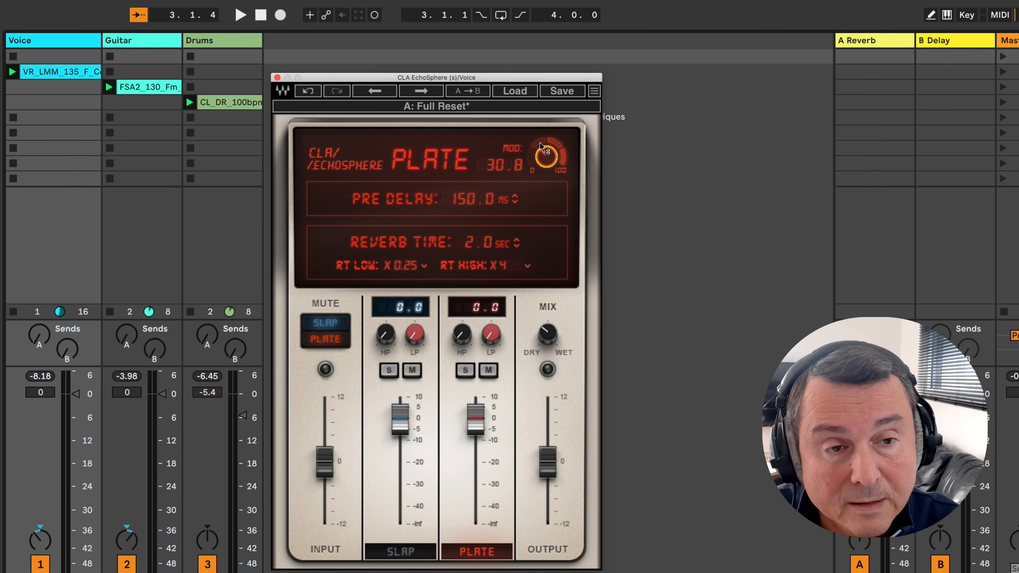
{"action": "left_click_drag", "start_coordinate": [546, 142], "coordinate": [564, 157]}
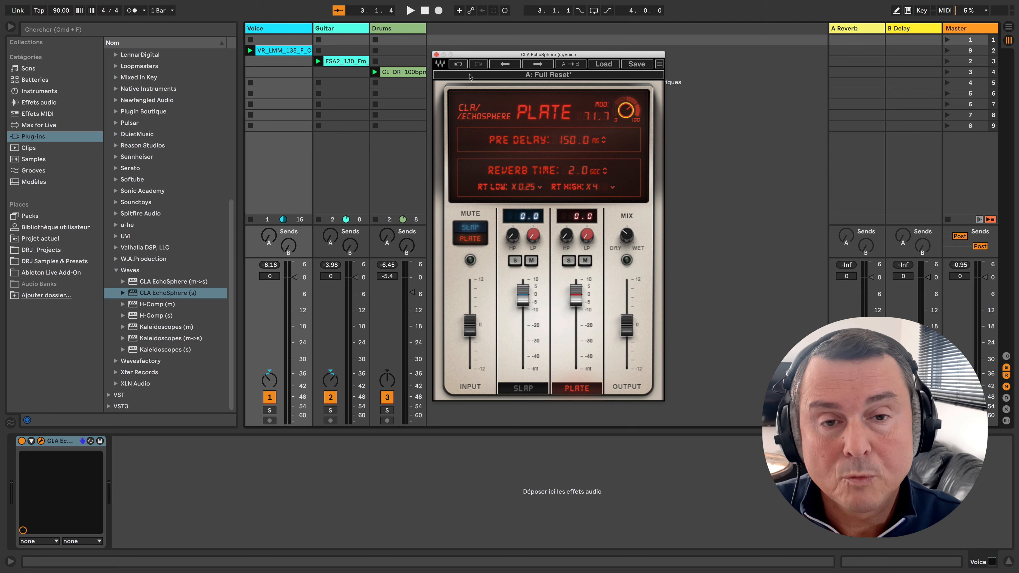
Step: Remove the CLA EchoSphere device from the Voice track
{"action": "left_click", "coordinate": [65, 443]}
{"action": "key", "text": "Delete"}
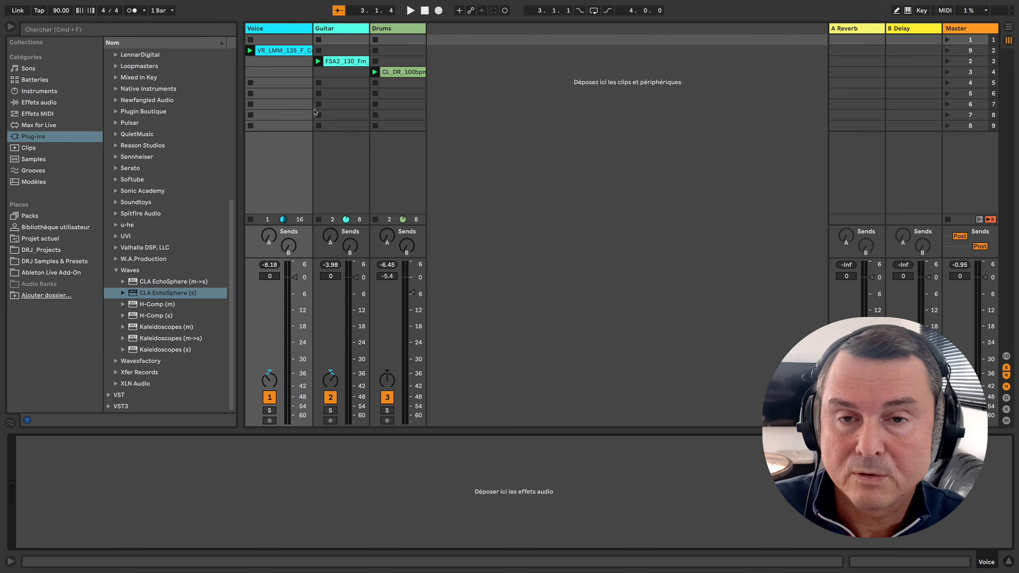
Step: Go through the Guitar and Drums tracks, play all three tracks together without effects, and stop playback
{"action": "left_click", "coordinate": [345, 40]}
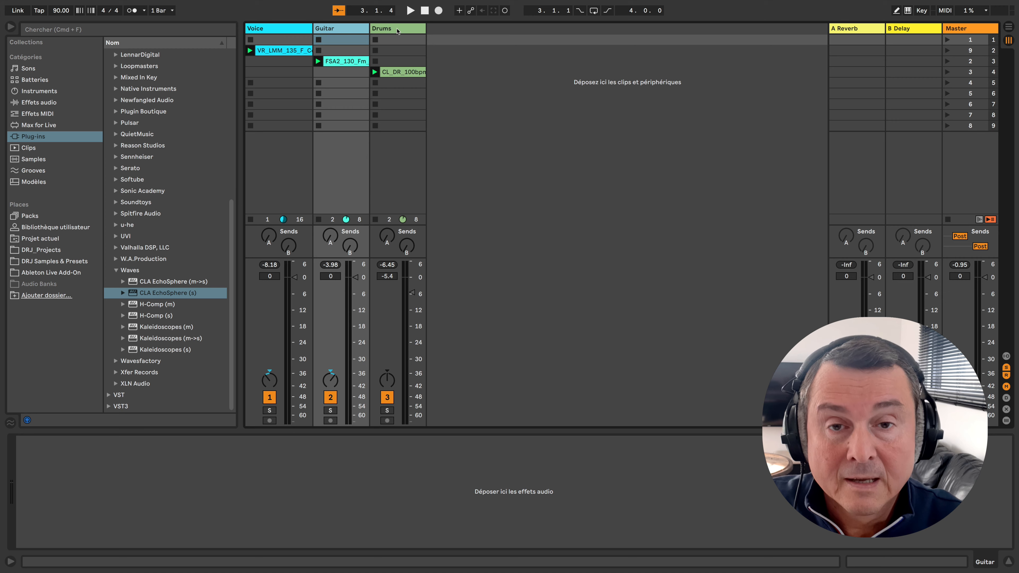
{"action": "left_click", "coordinate": [397, 31]}
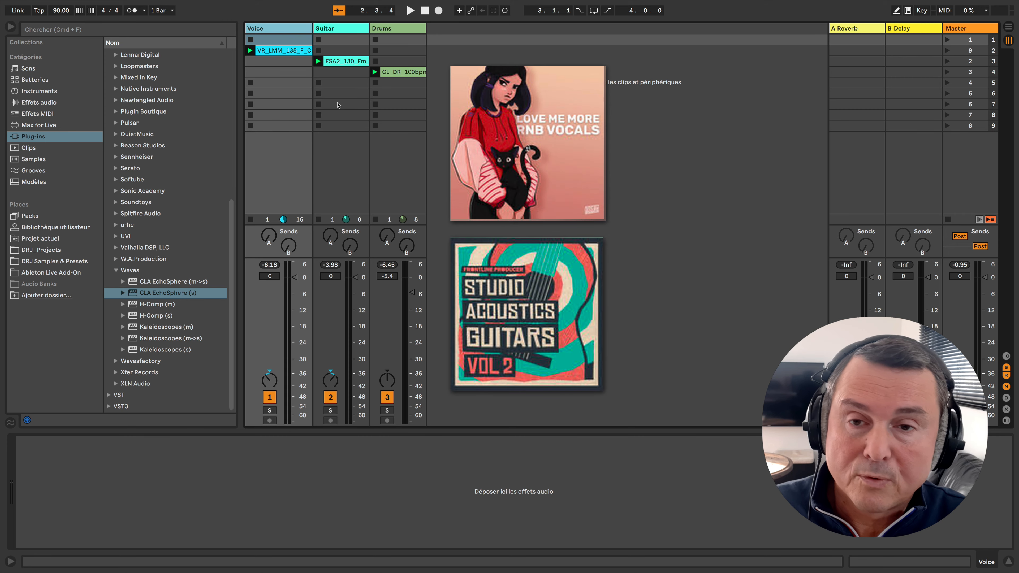
{"action": "key", "text": "space"}
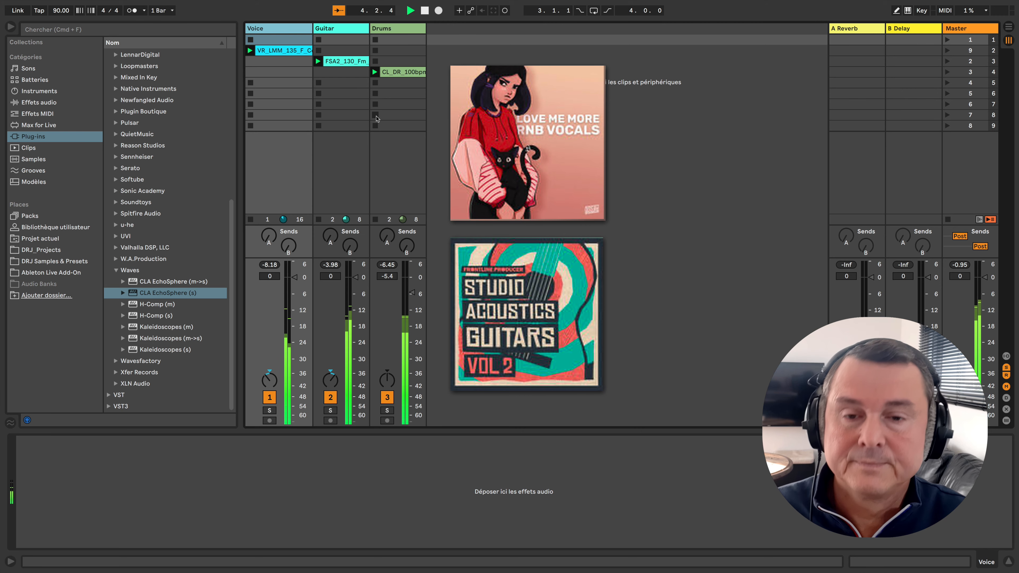
{"action": "key", "text": "space"}
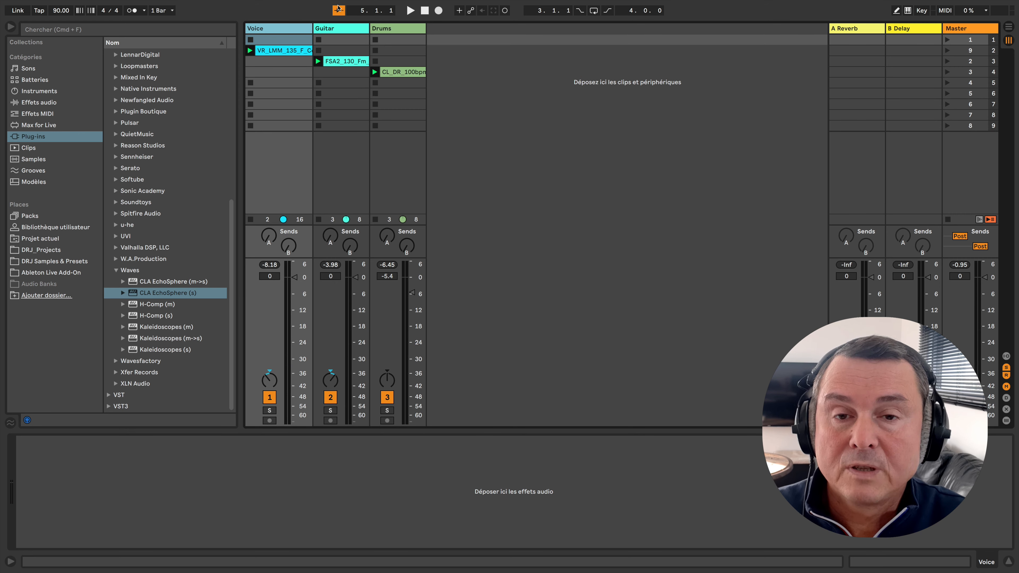
Step: Insert the stereo CLA EchoSphere plugin on the Voice track and solo that track
{"action": "left_click", "coordinate": [343, 30]}
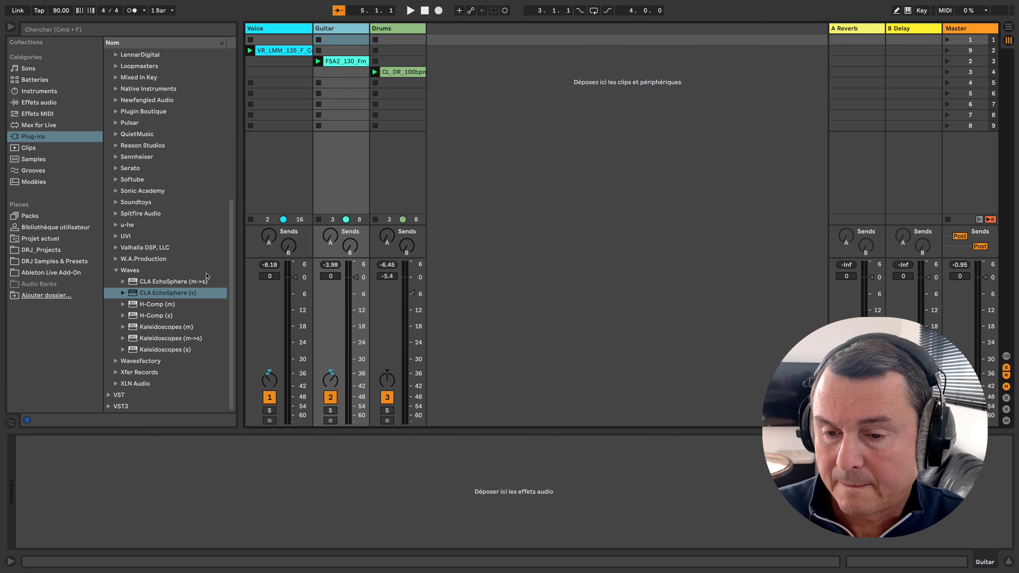
{"action": "left_click_drag", "start_coordinate": [162, 295], "coordinate": [291, 196]}
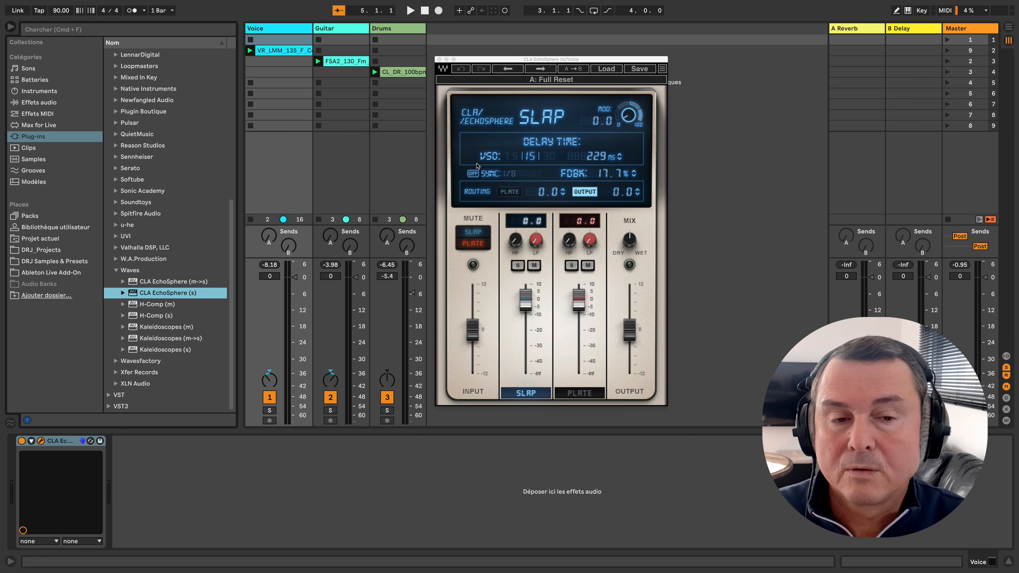
{"action": "left_click", "coordinate": [270, 410]}
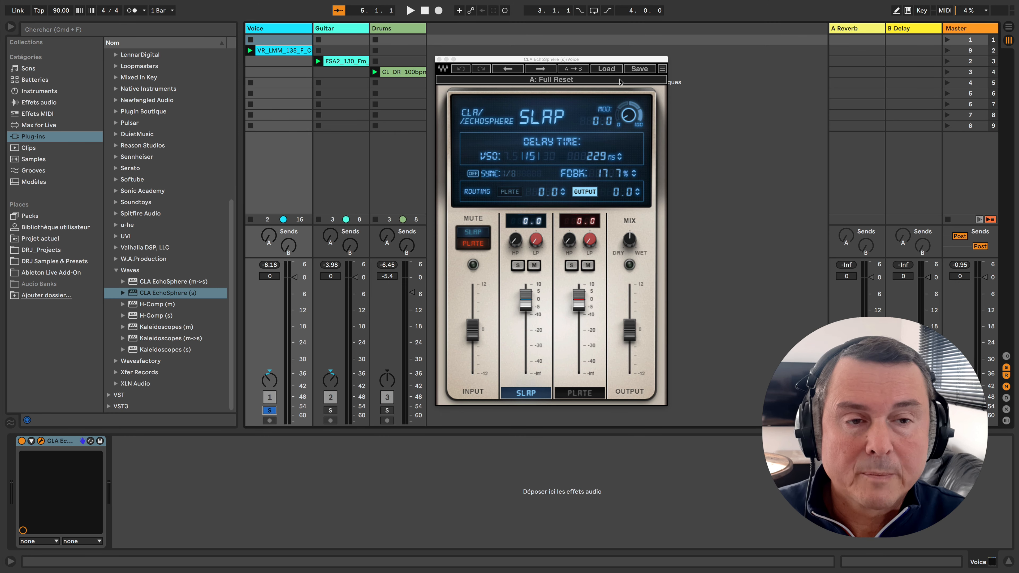
Step: Open the plugin's Preset Browser beside its window and expand the Vocals group of the CLA factory presets
{"action": "left_click", "coordinate": [607, 69]}
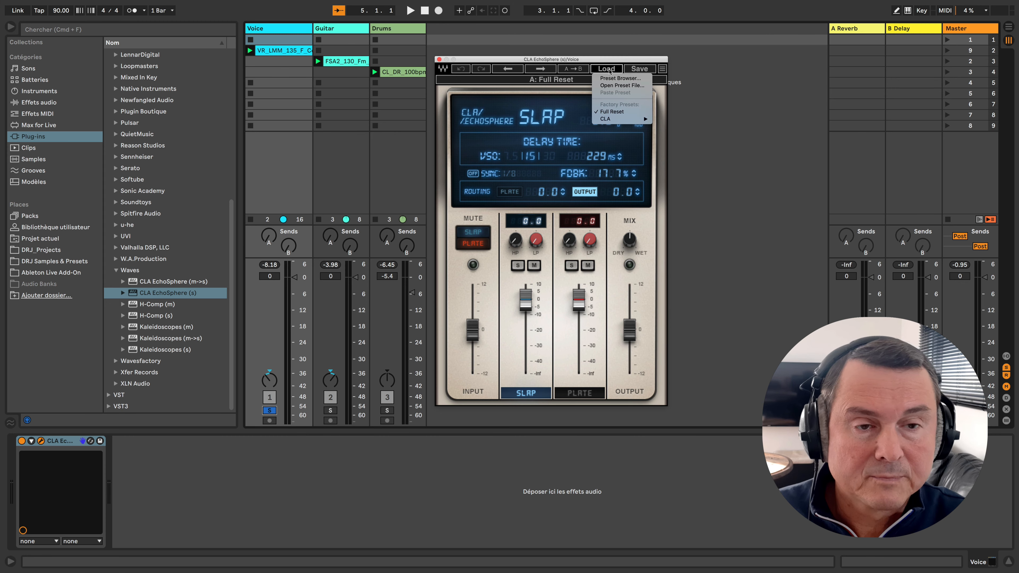
{"action": "mouse_move", "coordinate": [610, 121]}
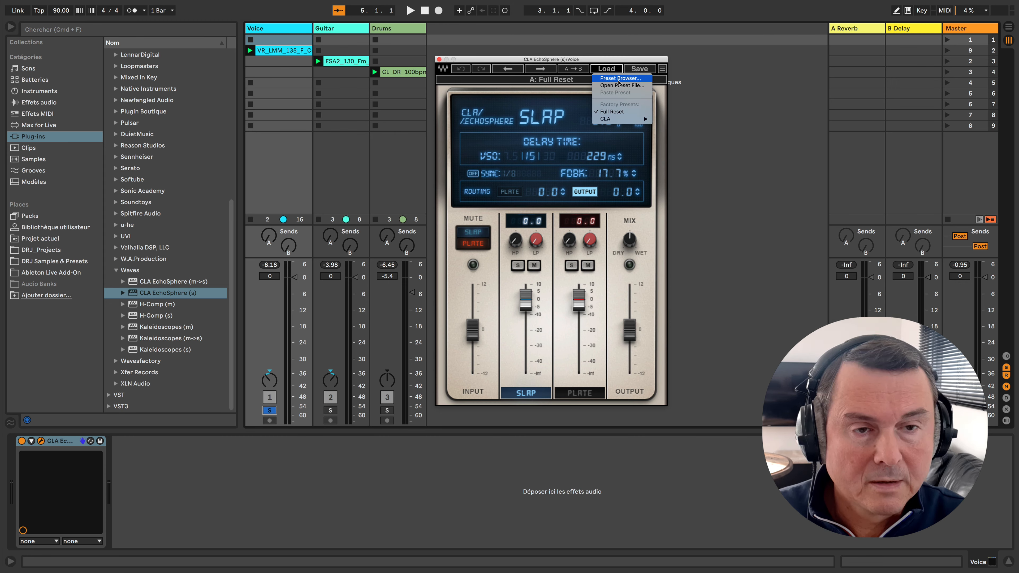
{"action": "left_click", "coordinate": [619, 79]}
{"action": "left_click_drag", "start_coordinate": [674, 73], "coordinate": [346, 100]}
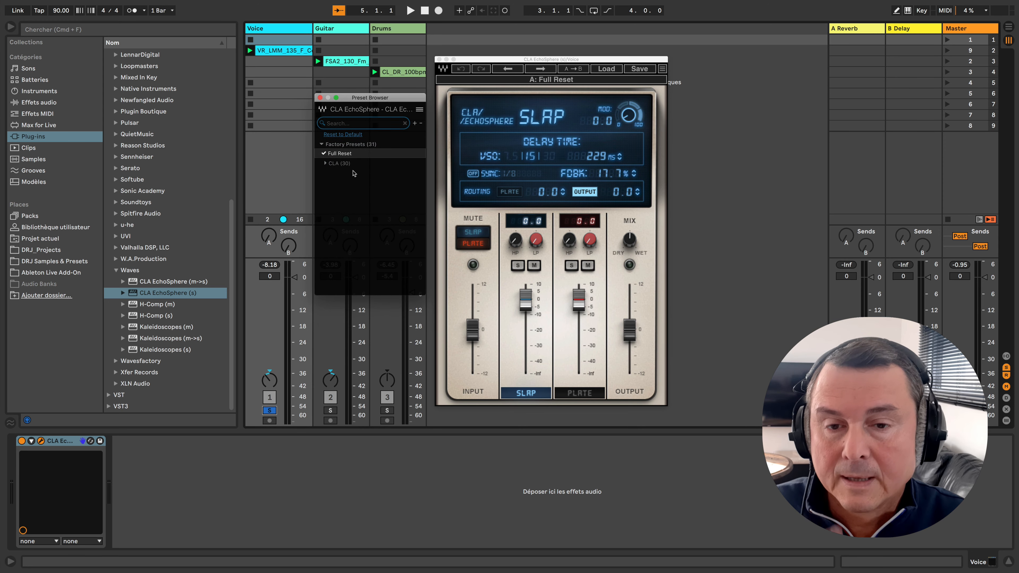
{"action": "left_click", "coordinate": [326, 164]}
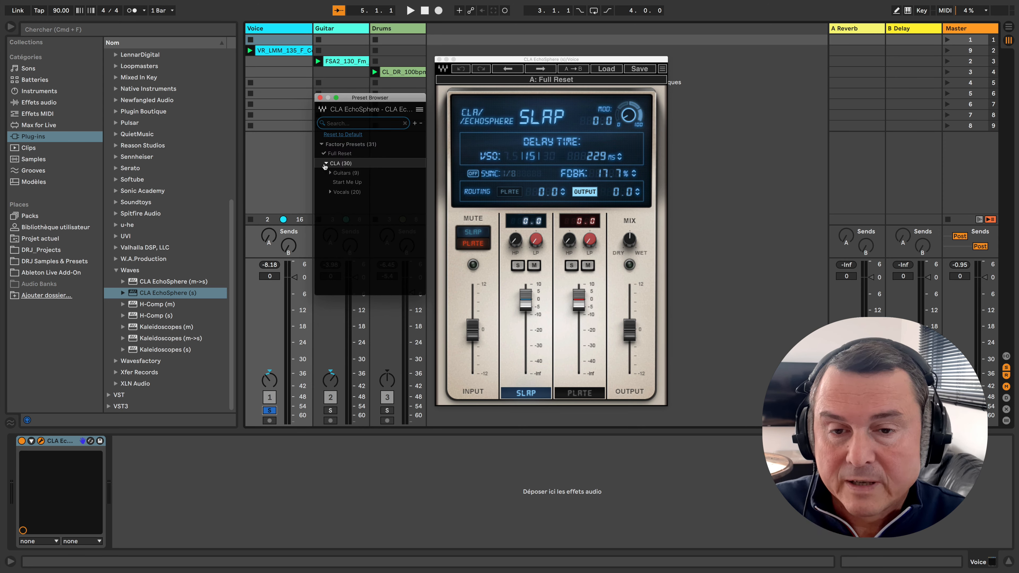
{"action": "left_click", "coordinate": [329, 192]}
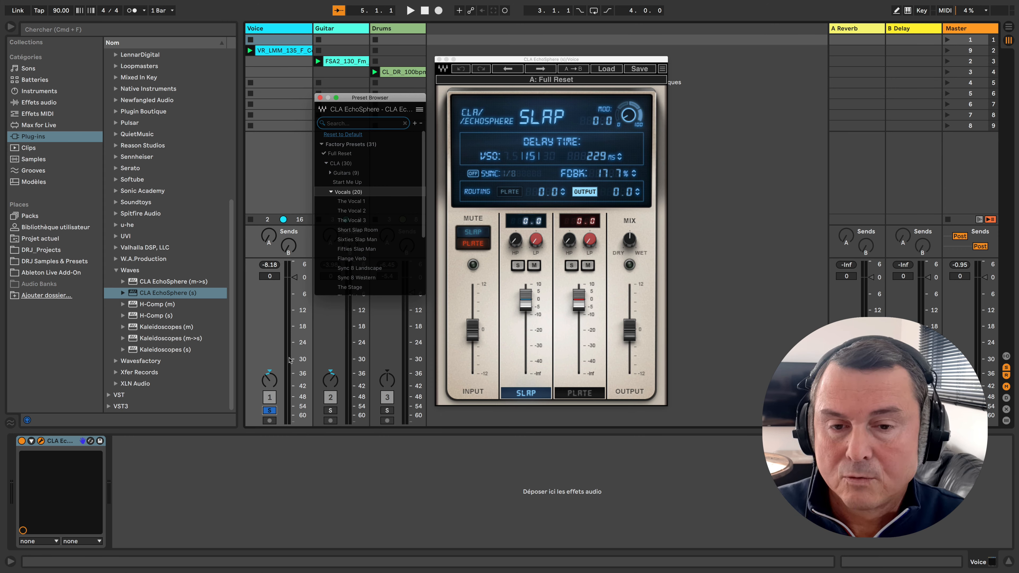
Step: Bypass CLA EchoSphere to hear the soloed voice dry, and switch the effect back on
{"action": "left_click", "coordinate": [22, 440]}
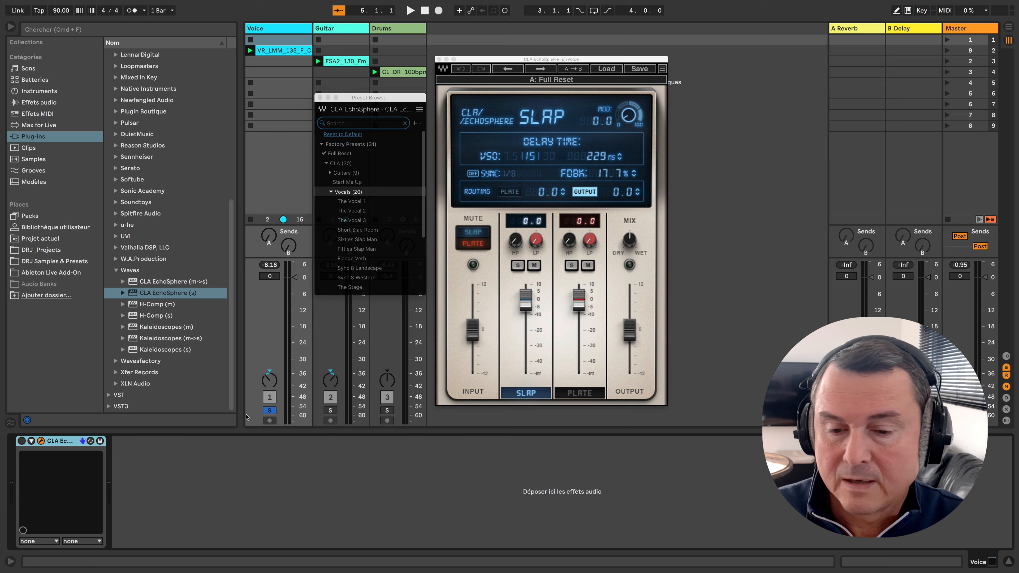
{"action": "key", "text": "space"}
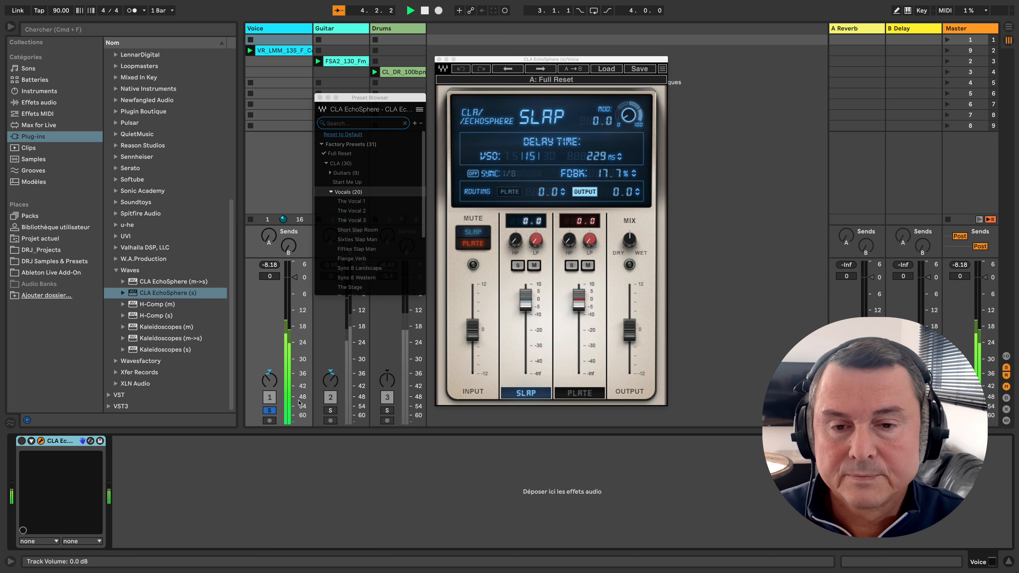
{"action": "left_click", "coordinate": [22, 441]}
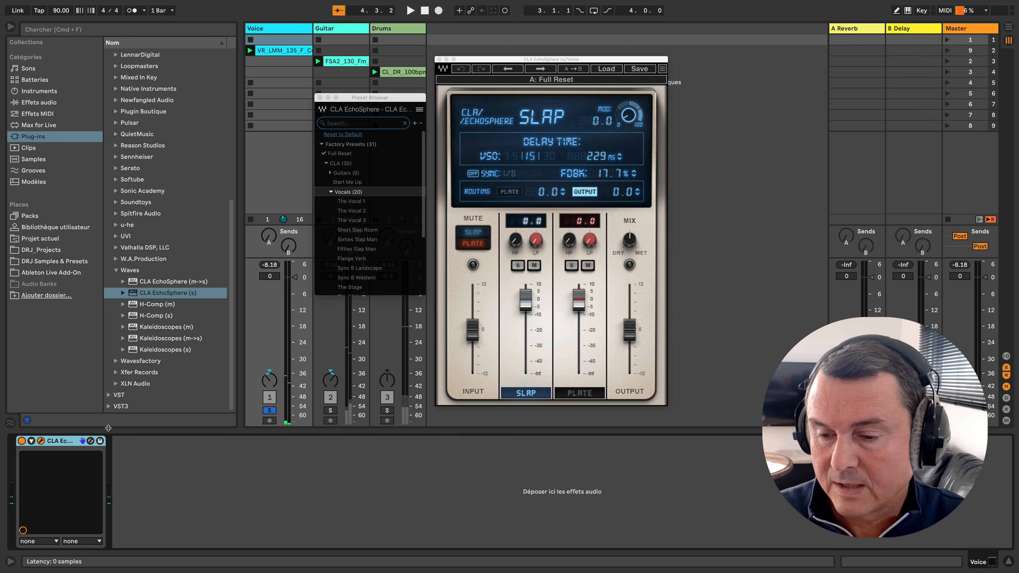
Step: Audition the vocal presets The Vocal 1, The Vocal 2 and The Vocal 3 on the playing voice
{"action": "scroll", "coordinate": [359, 204], "scroll_direction": "down", "scroll_amount": 5}
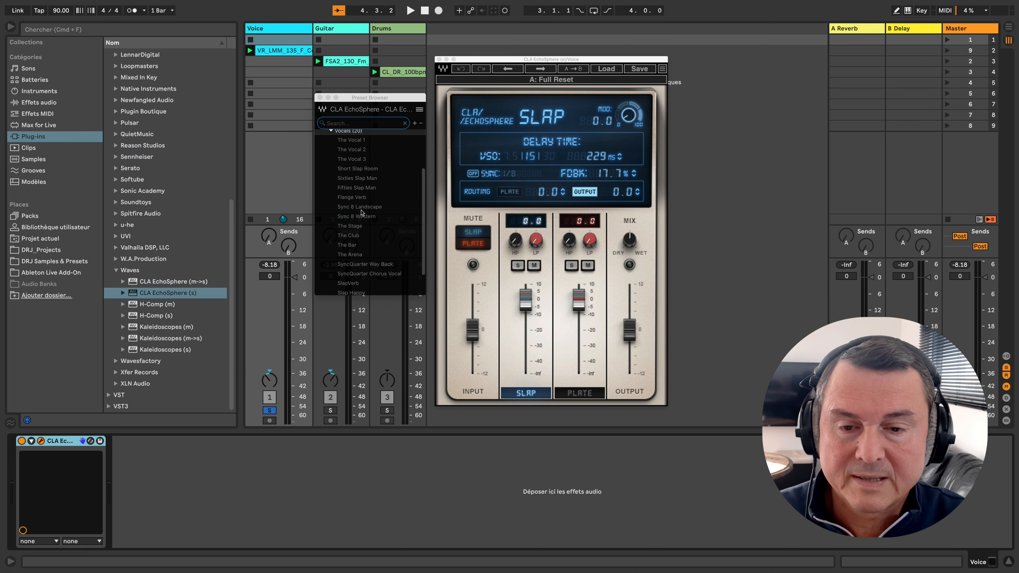
{"action": "scroll", "coordinate": [349, 154], "scroll_direction": "up", "scroll_amount": 1}
{"action": "left_click", "coordinate": [350, 152]}
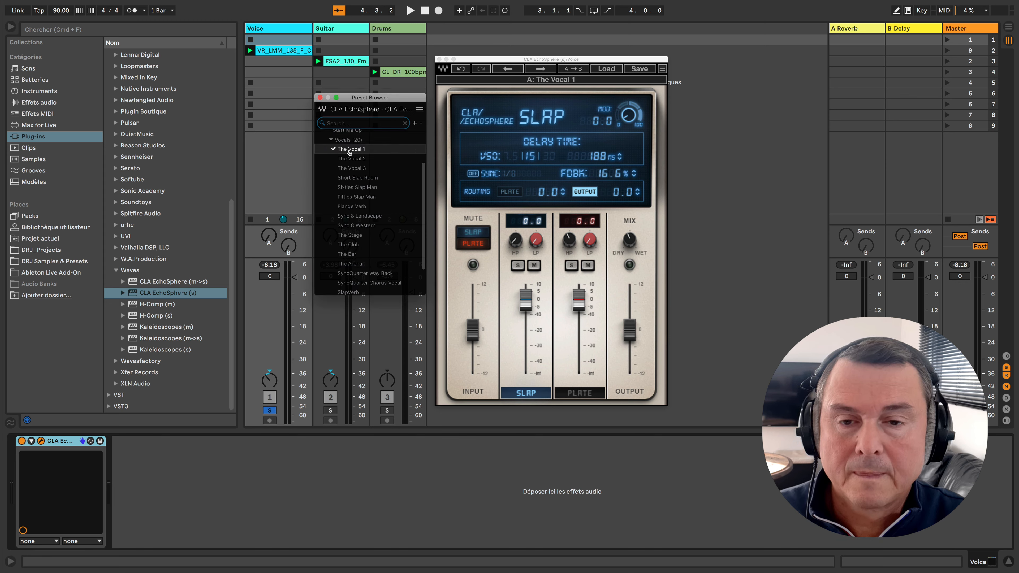
{"action": "key", "text": "space"}
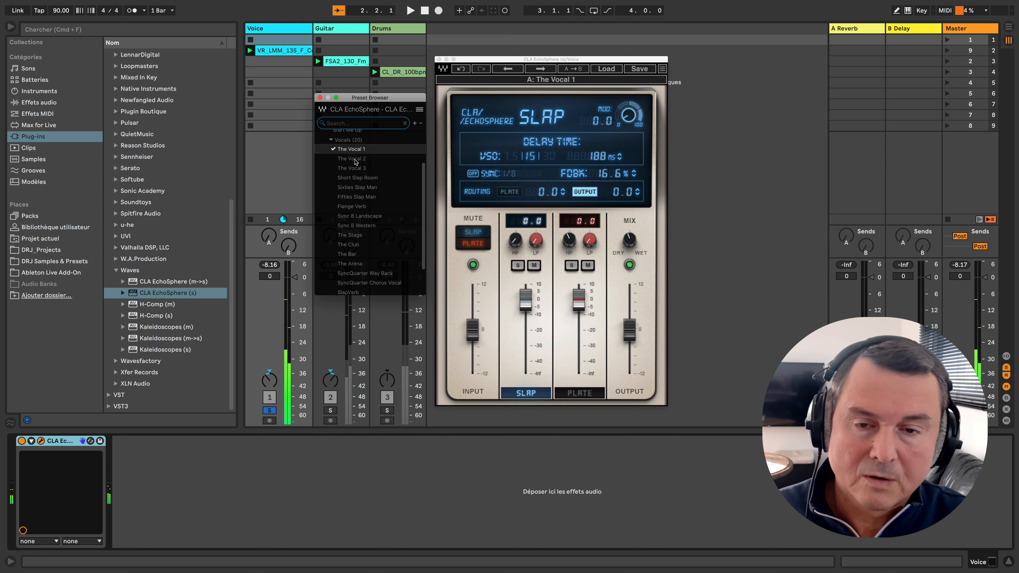
{"action": "left_click", "coordinate": [355, 159]}
{"action": "key", "text": "space"}
{"action": "key", "text": "space"}
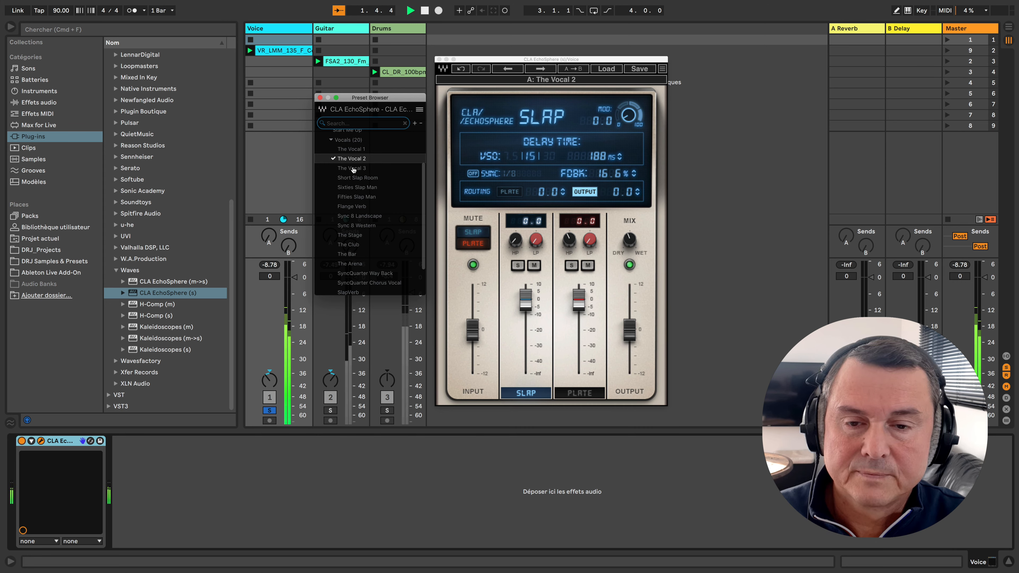
{"action": "left_click", "coordinate": [353, 169]}
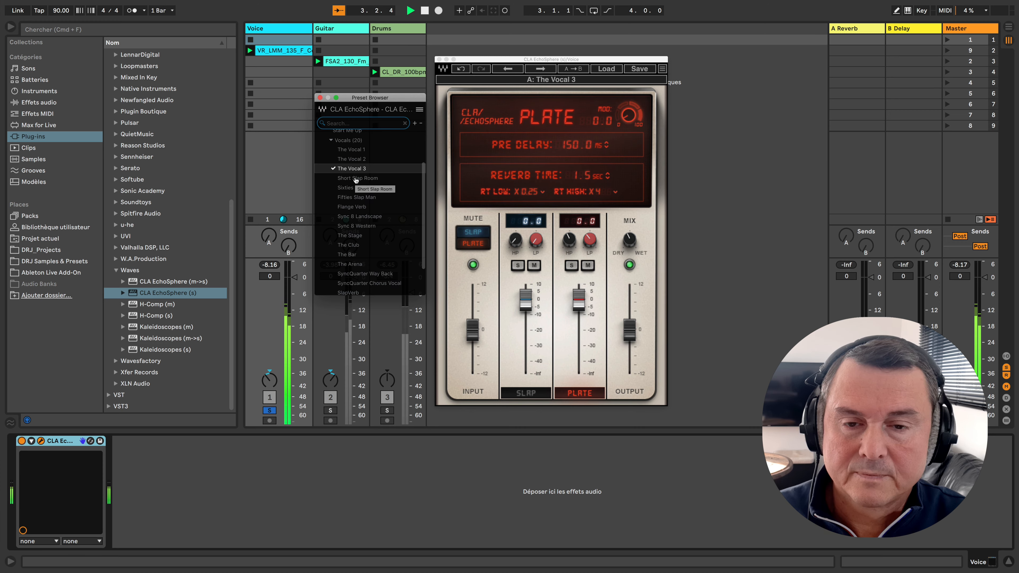
Step: Audition the slap presets Short Slap Room, Sixties Slap Man and Fifties Slap Man on the voice
{"action": "scroll", "coordinate": [356, 181], "scroll_direction": "up", "scroll_amount": 1}
{"action": "left_click", "coordinate": [356, 179]}
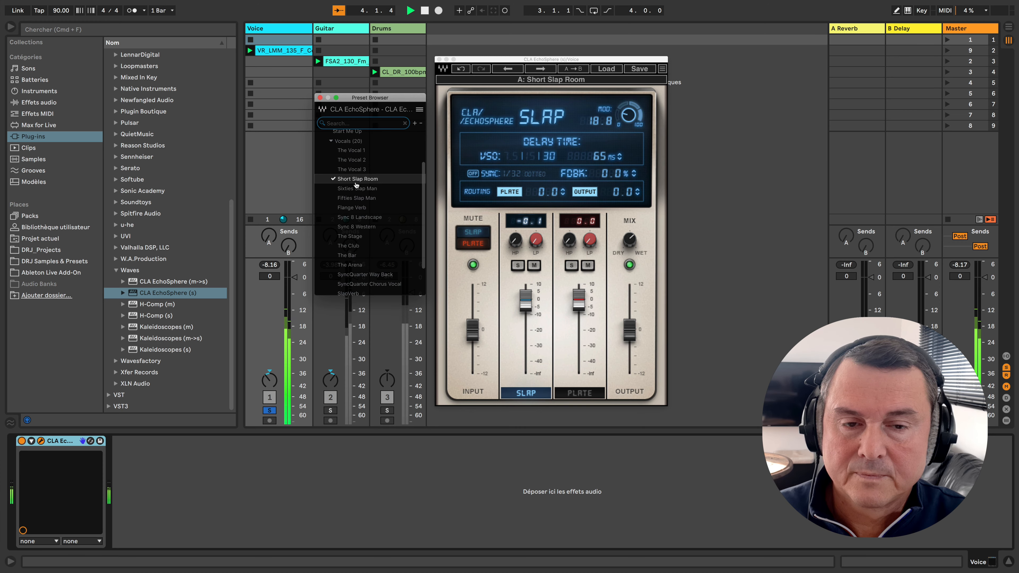
{"action": "scroll", "coordinate": [357, 187], "scroll_direction": "down", "scroll_amount": 2}
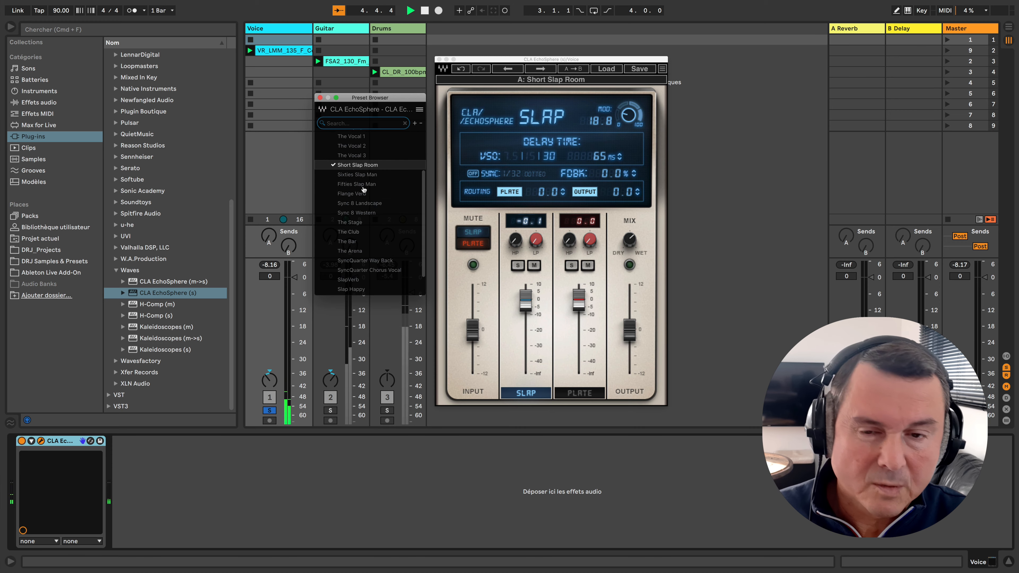
{"action": "left_click", "coordinate": [357, 176]}
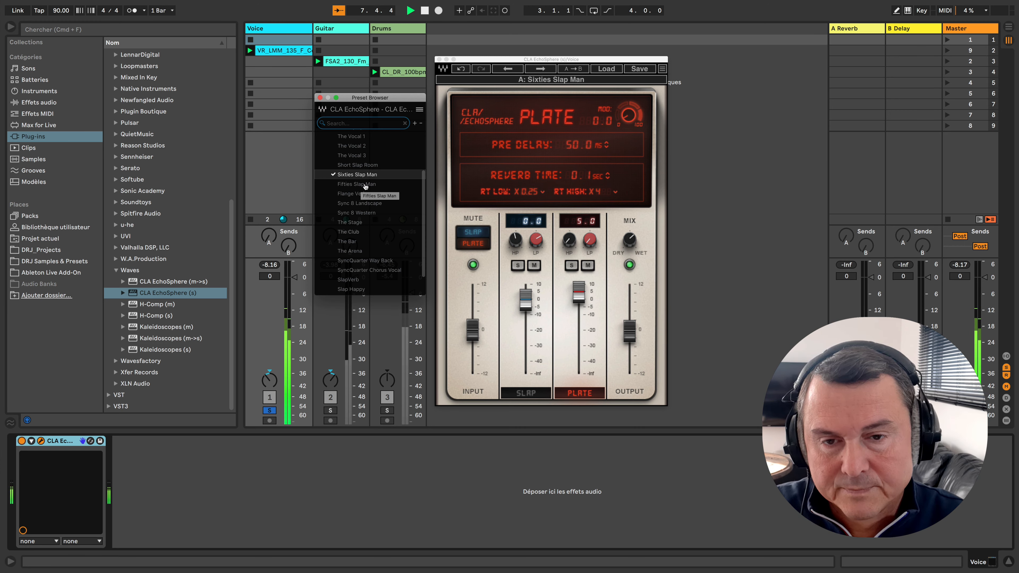
{"action": "left_click", "coordinate": [365, 184]}
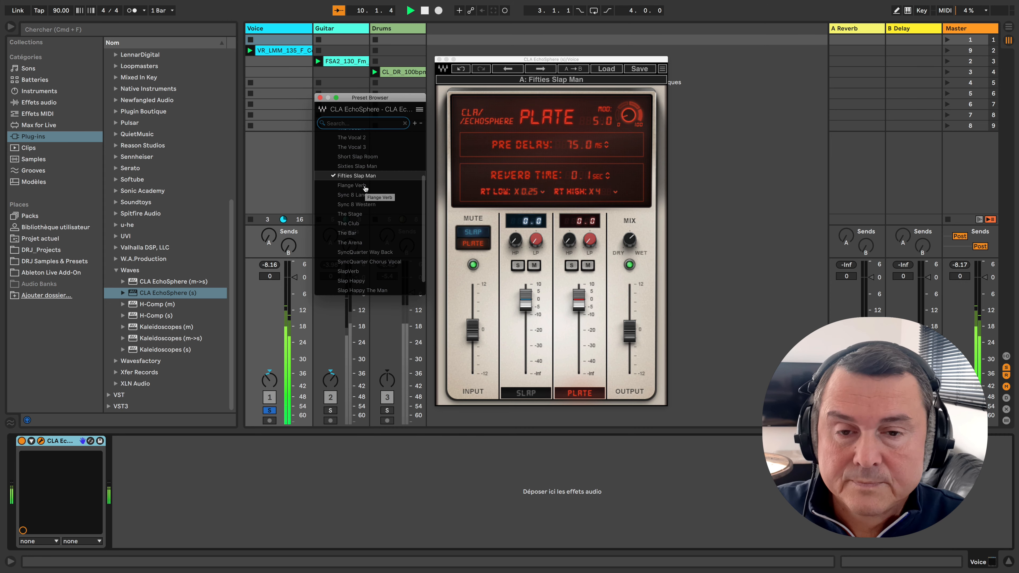
Step: Audition the Flange Verb, Sync 8 Landscape and Sync 8 Western presets on the voice
{"action": "left_click", "coordinate": [352, 187]}
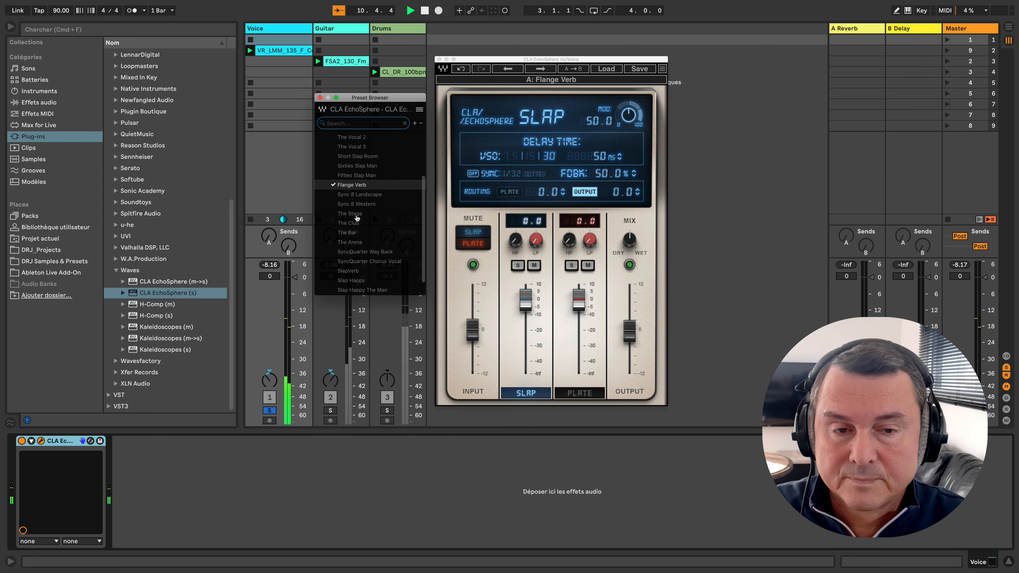
{"action": "left_click", "coordinate": [362, 196]}
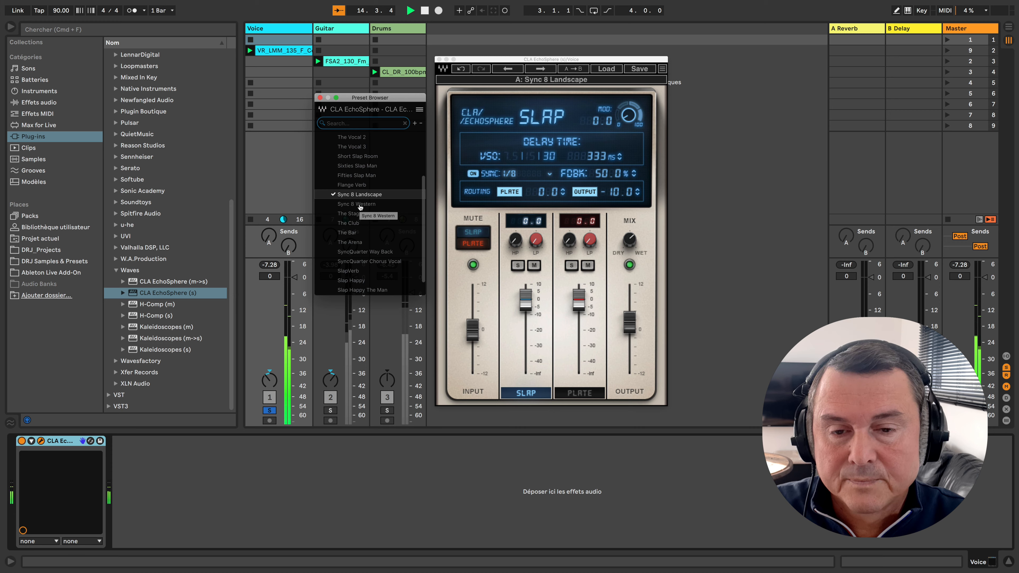
{"action": "left_click", "coordinate": [360, 205]}
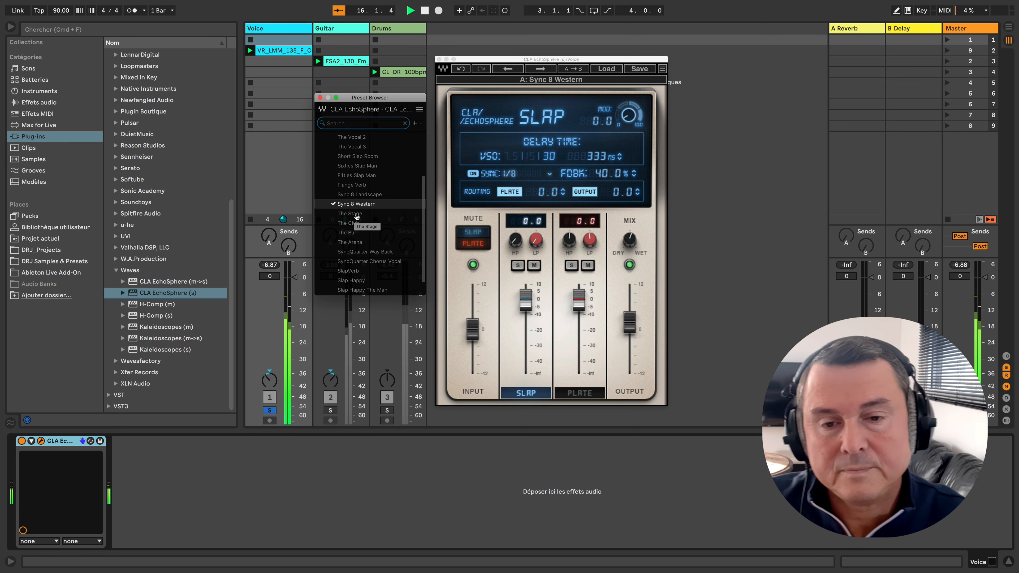
Step: Audition the venue presets The Stage, The Club and The Bar on the voice, ending with The Arena loaded
{"action": "left_click", "coordinate": [356, 215]}
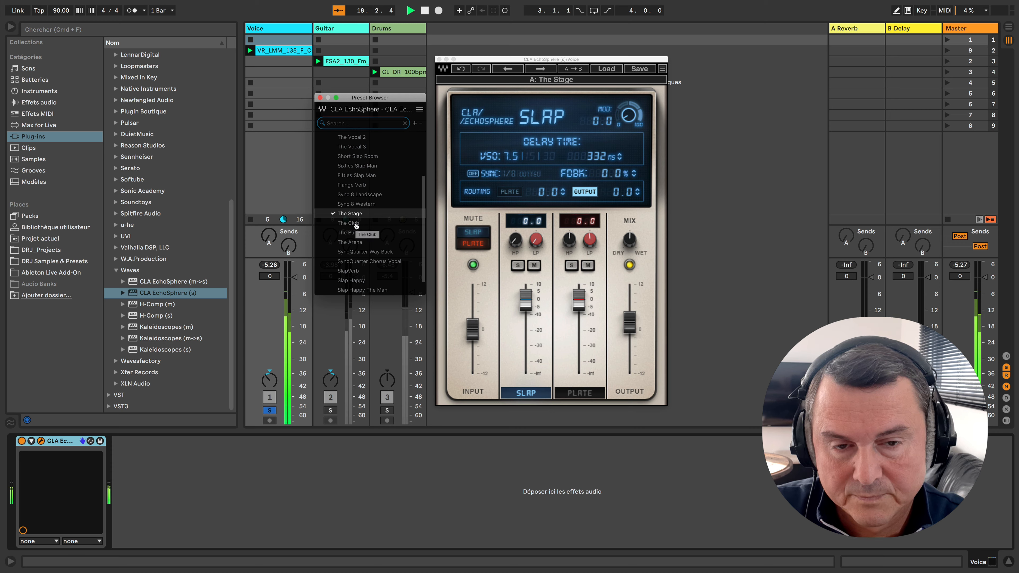
{"action": "left_click", "coordinate": [356, 224]}
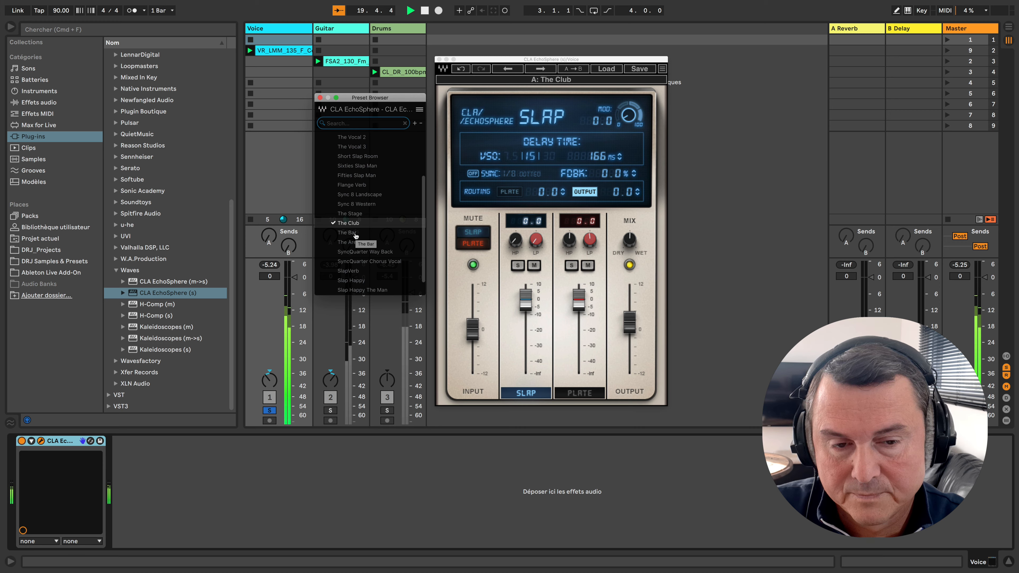
{"action": "left_click", "coordinate": [356, 234]}
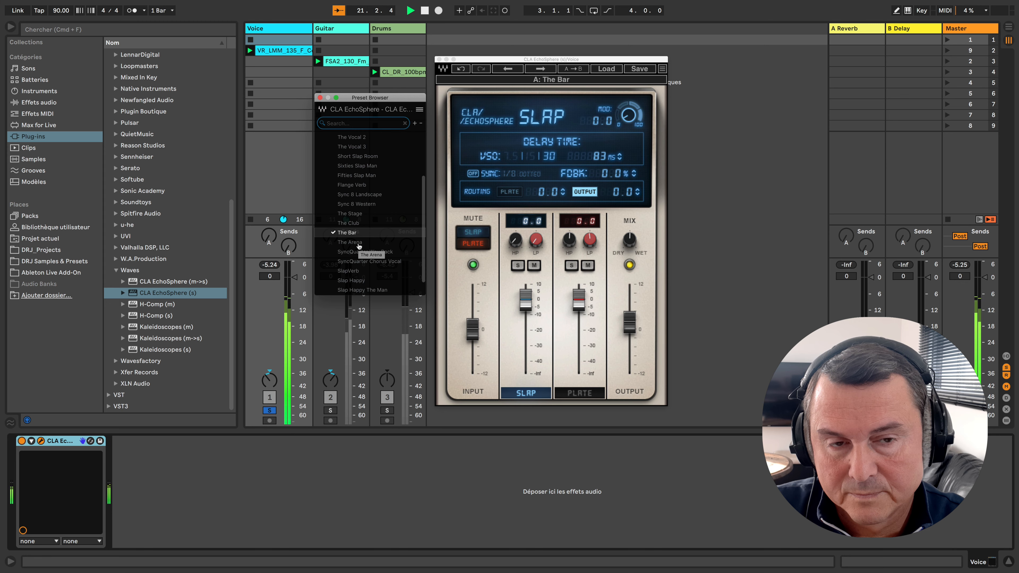
{"action": "left_click", "coordinate": [360, 244]}
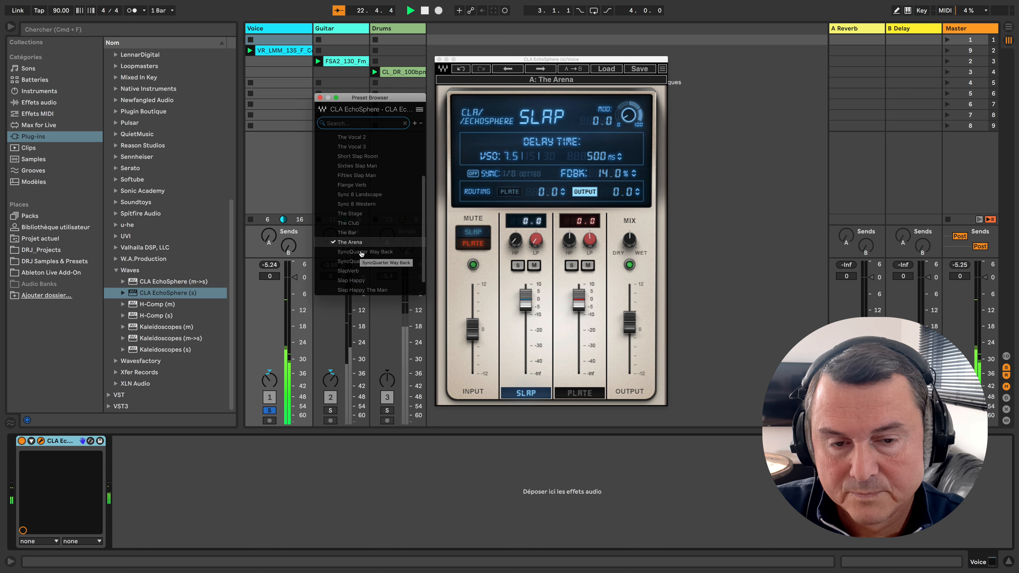
Step: Audition the vocal presets SyncQuarter Way Back, SyncQuarter Chorus Vocal and SlapVerb on the playing voice
{"action": "left_click", "coordinate": [361, 252]}
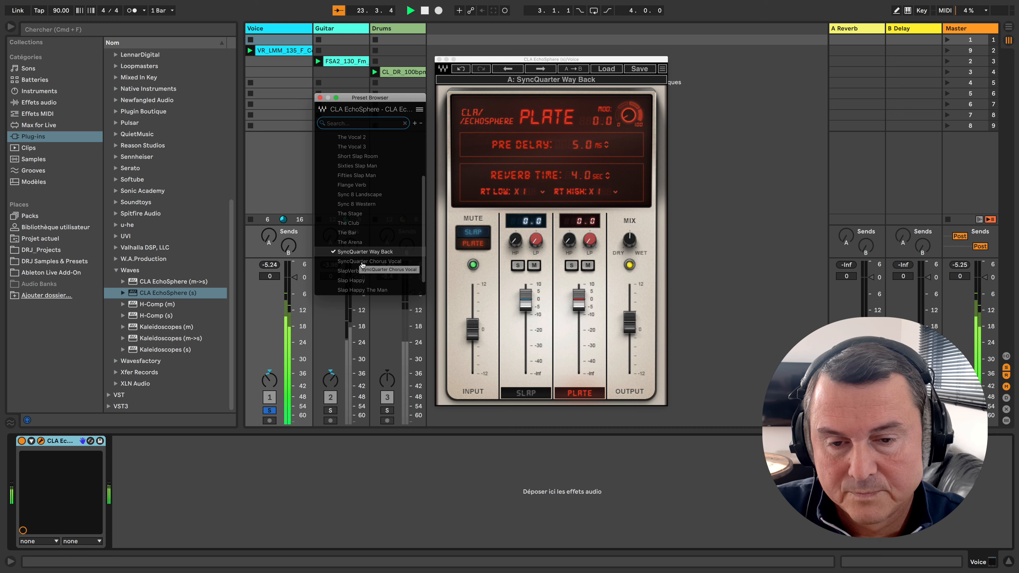
{"action": "scroll", "coordinate": [363, 265], "scroll_direction": "down", "scroll_amount": 2}
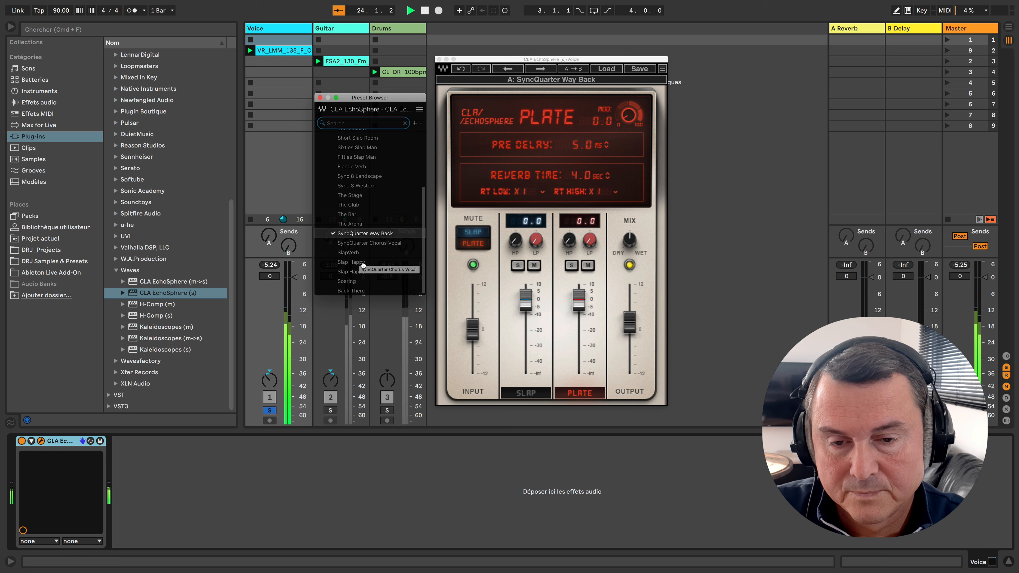
{"action": "left_click", "coordinate": [361, 246]}
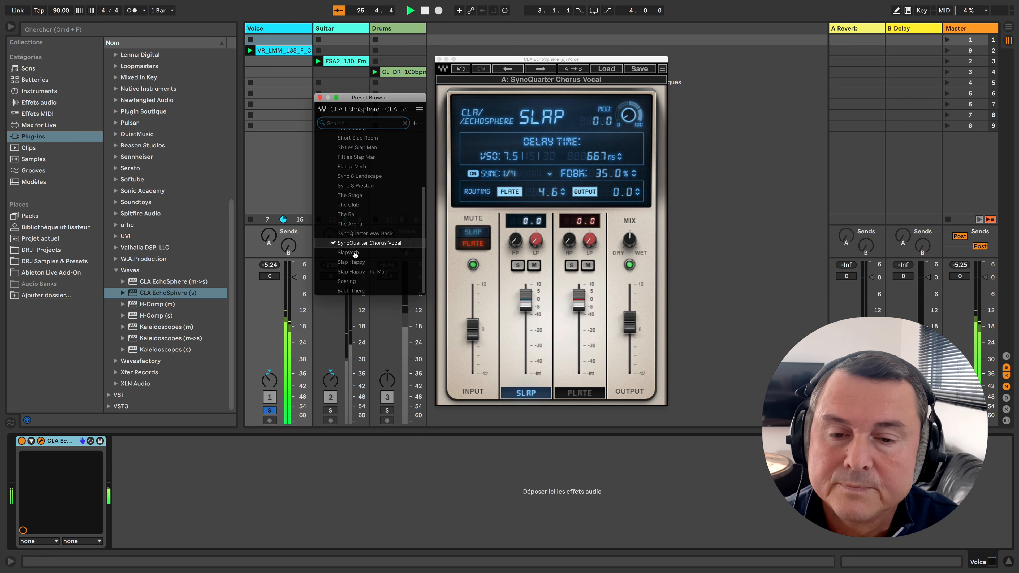
{"action": "left_click", "coordinate": [356, 254]}
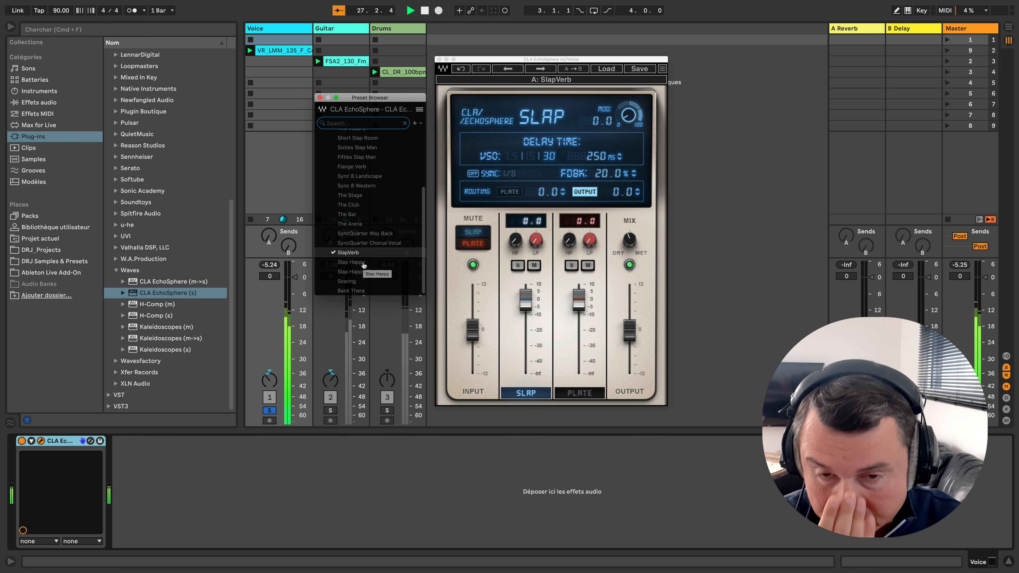
Step: Audition the remaining vocal presets Slap Happy, Slap Happy The Man, Soaring and Back There on the voice
{"action": "left_click", "coordinate": [360, 263]}
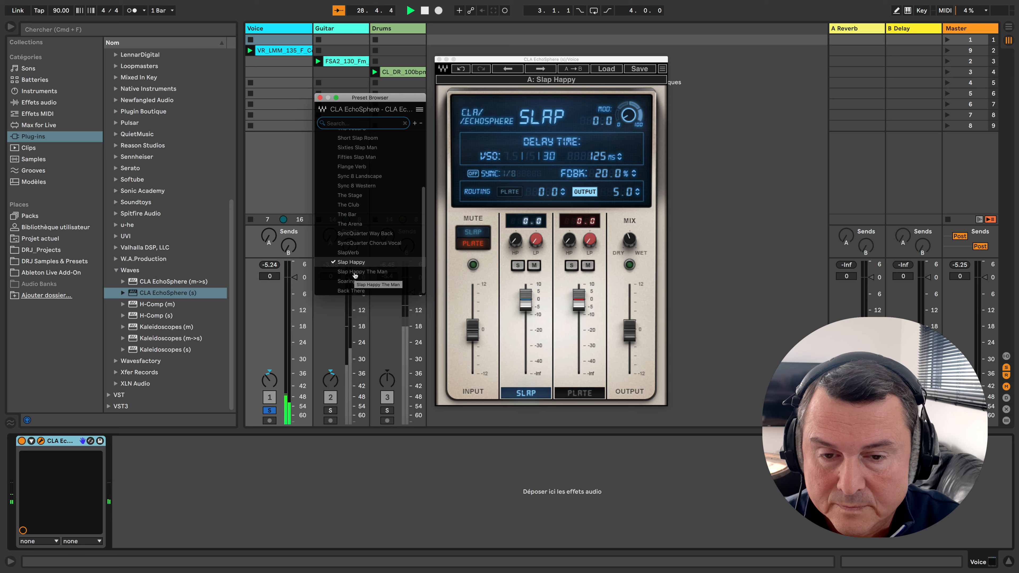
{"action": "left_click", "coordinate": [355, 272]}
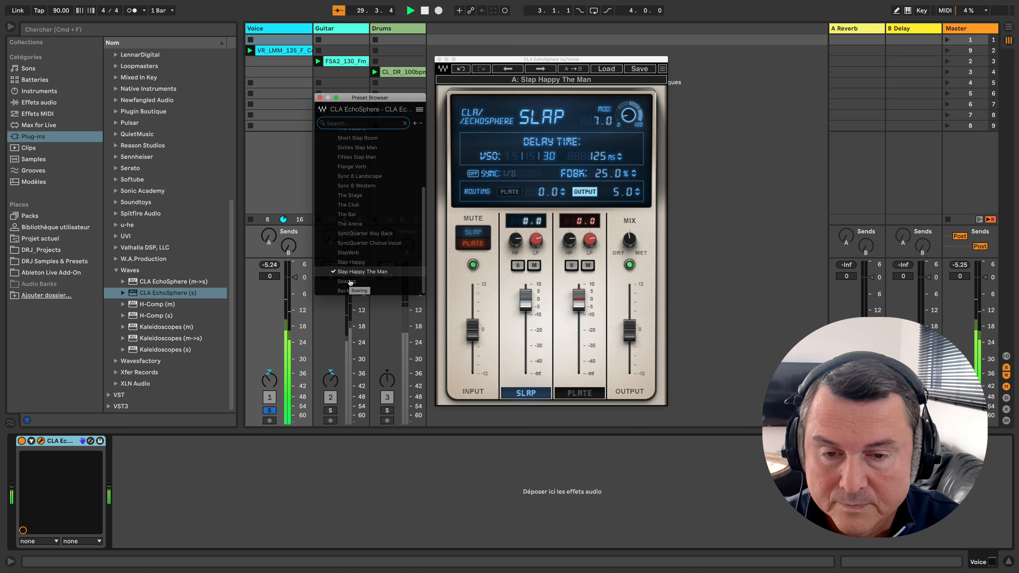
{"action": "left_click", "coordinate": [349, 282]}
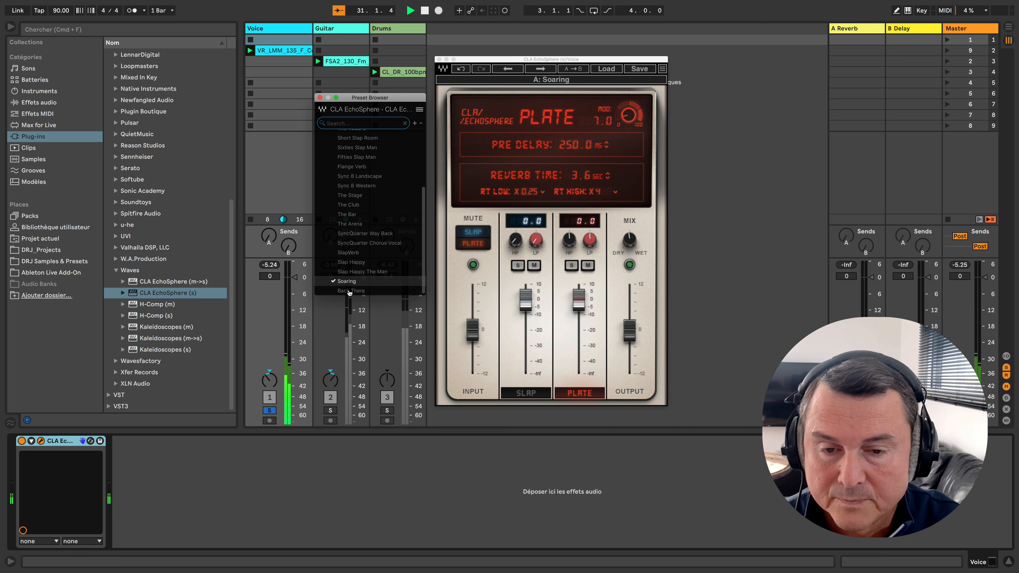
{"action": "left_click", "coordinate": [353, 291]}
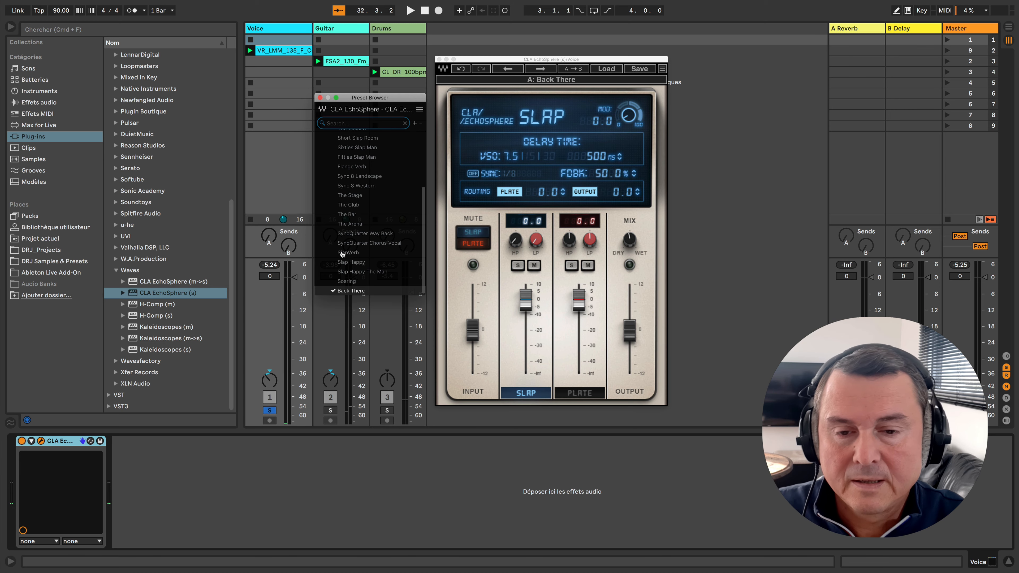
Step: Load the Slap Happy preset and play the soloed voice, comparing it with CLA EchoSphere switched off and on
{"action": "left_click", "coordinate": [348, 263]}
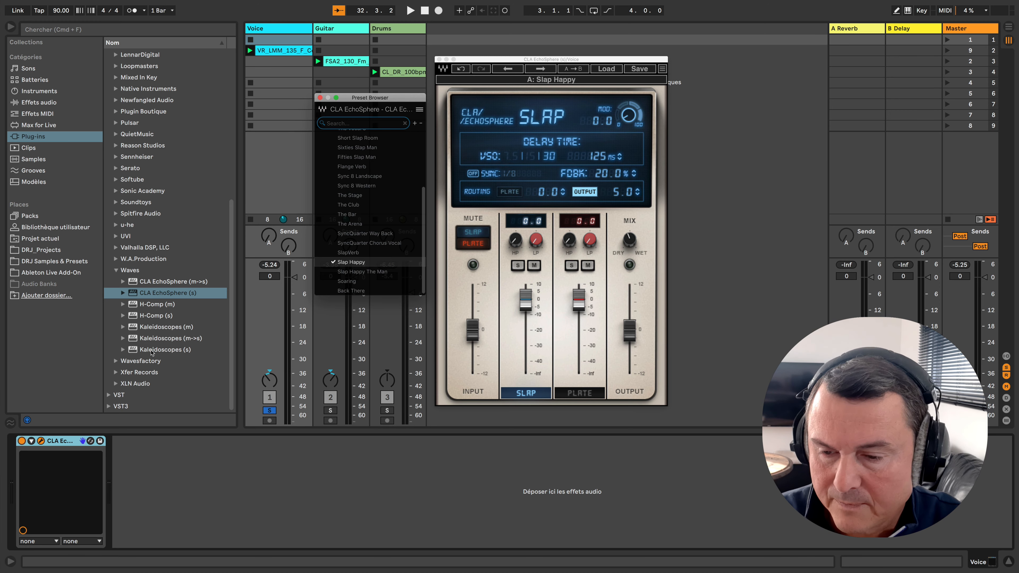
{"action": "key", "text": "space"}
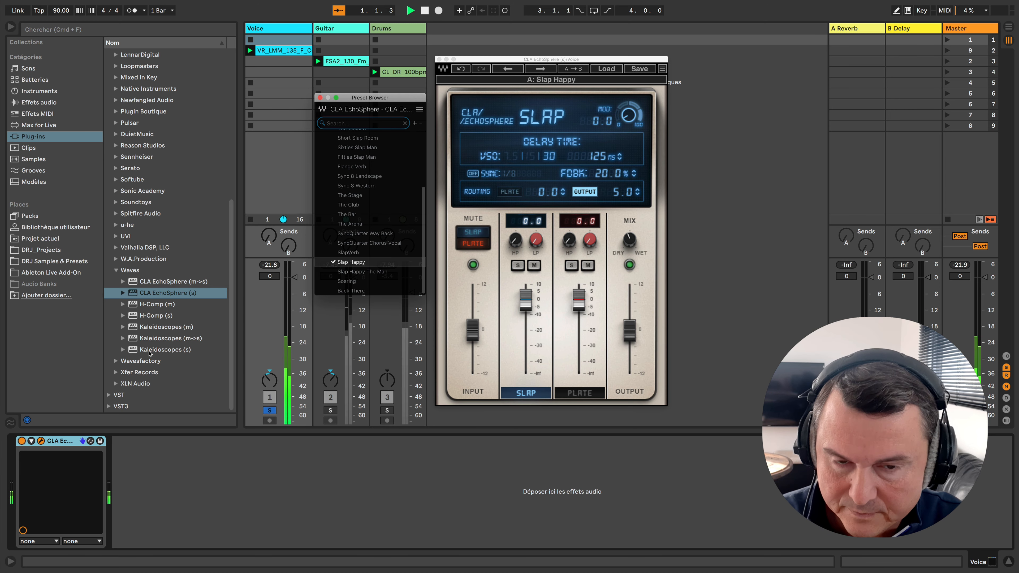
{"action": "left_click", "coordinate": [21, 440]}
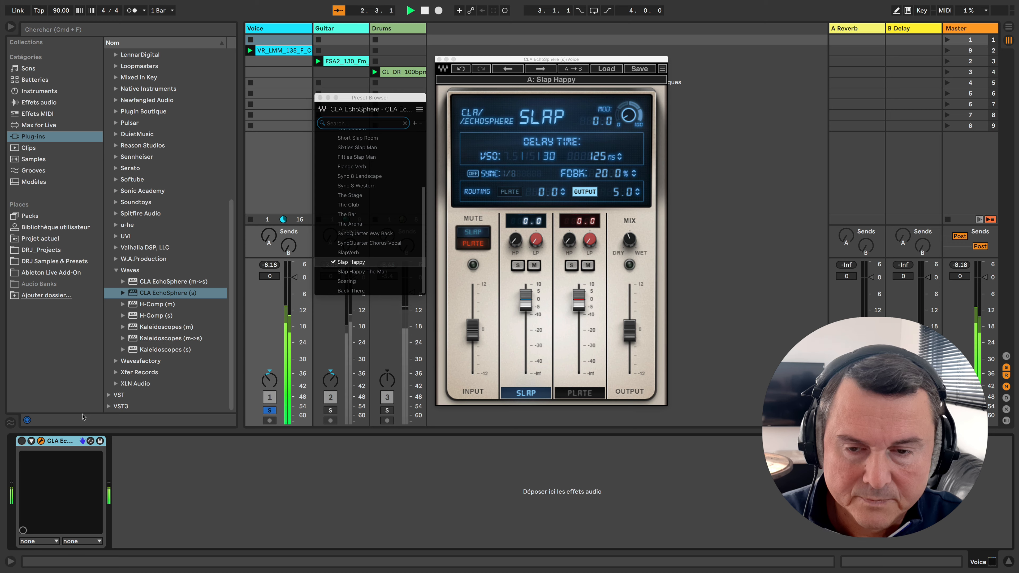
{"action": "left_click", "coordinate": [21, 441]}
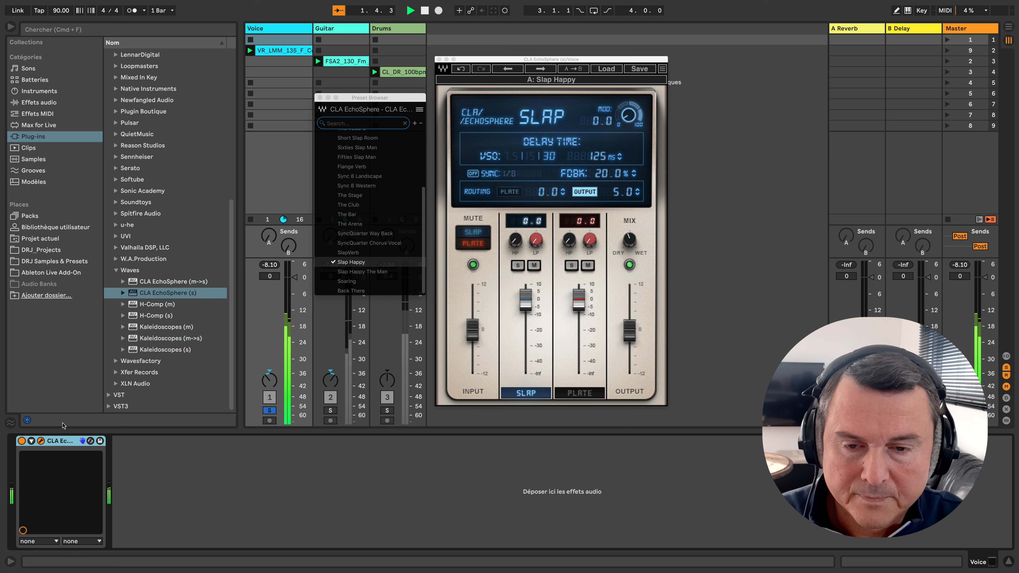
{"action": "key", "text": "space"}
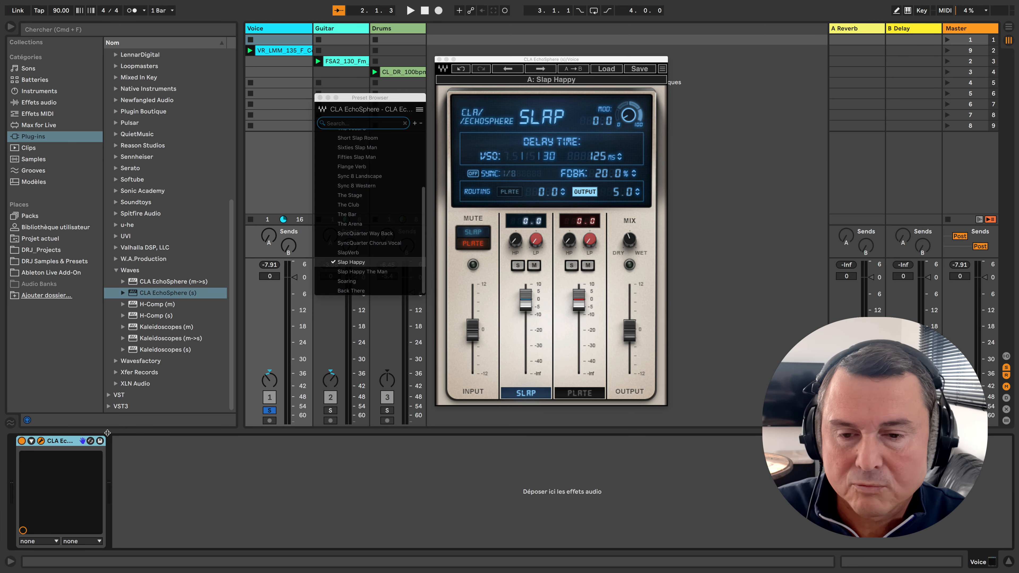
{"action": "key", "text": "space"}
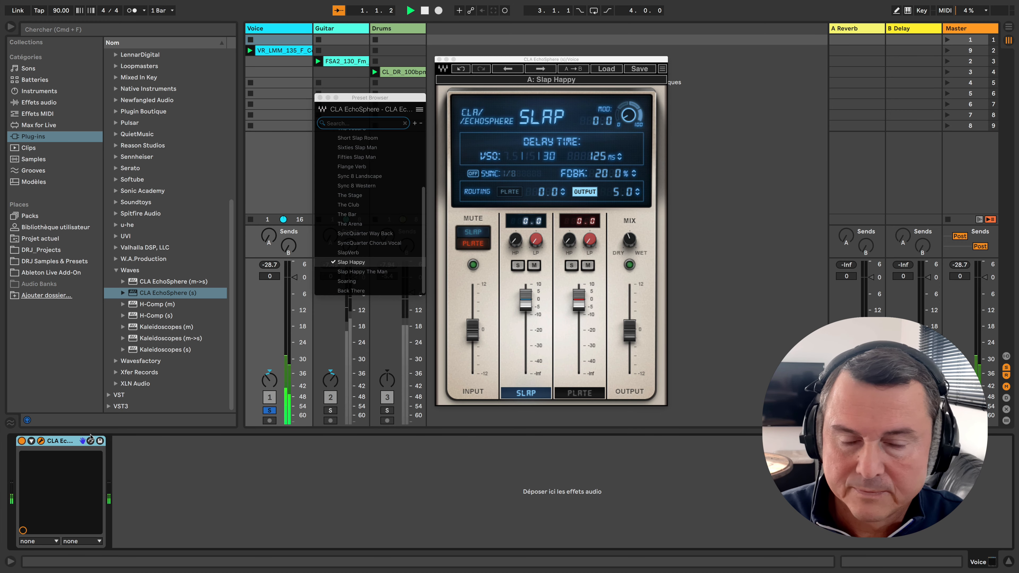
{"action": "left_click", "coordinate": [22, 441]}
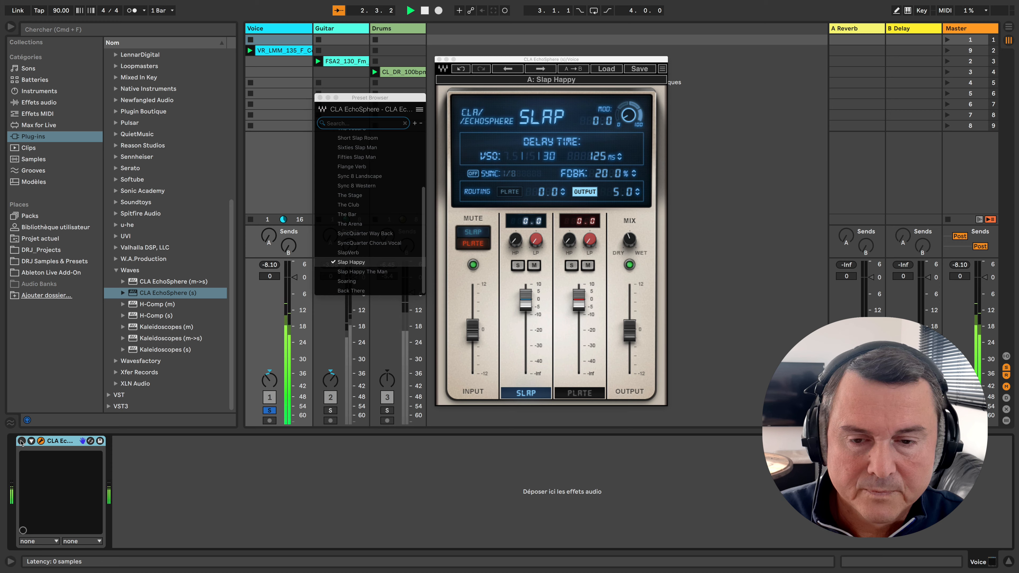
{"action": "left_click", "coordinate": [22, 441]}
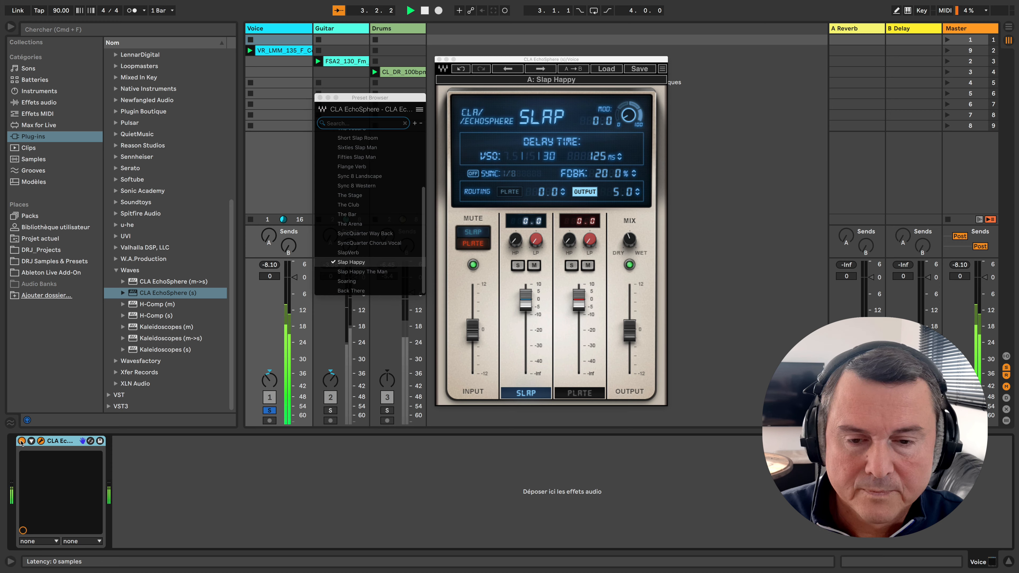
Step: Unsolo the Voice track and compare the full mix with its CLA EchoSphere switched off and on, leaving it active
{"action": "left_click", "coordinate": [270, 410]}
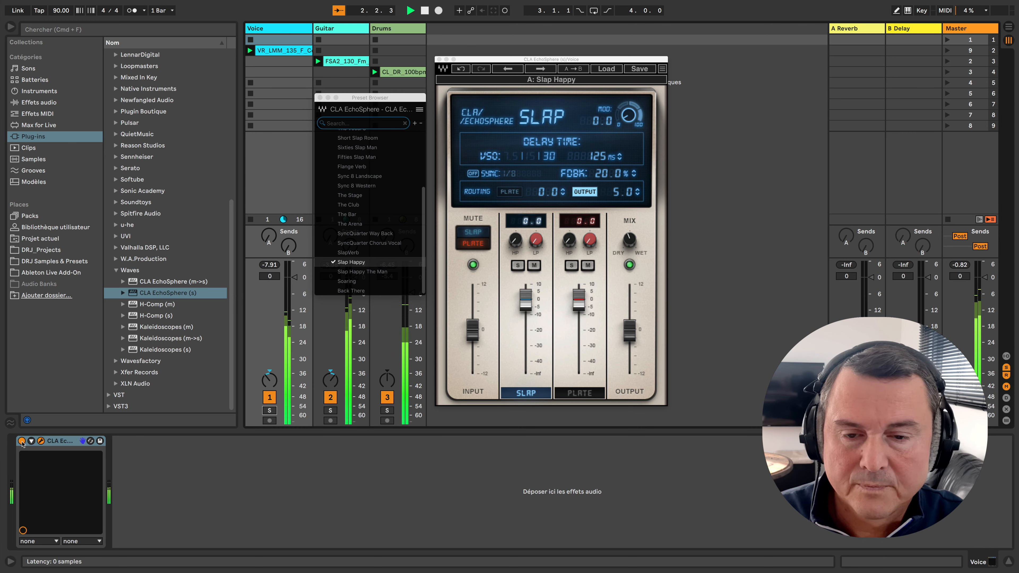
{"action": "left_click", "coordinate": [22, 441]}
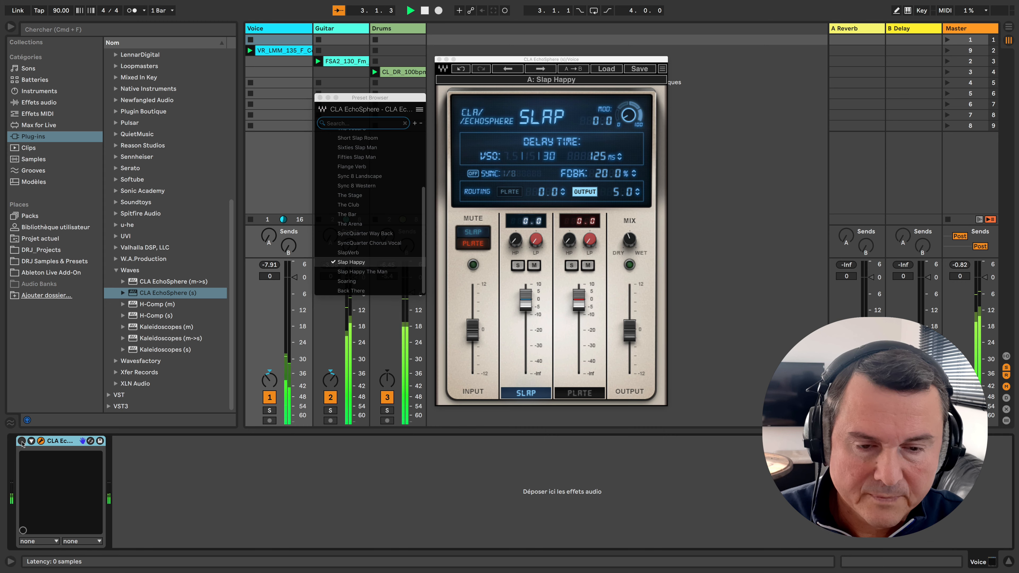
{"action": "left_click", "coordinate": [22, 441]}
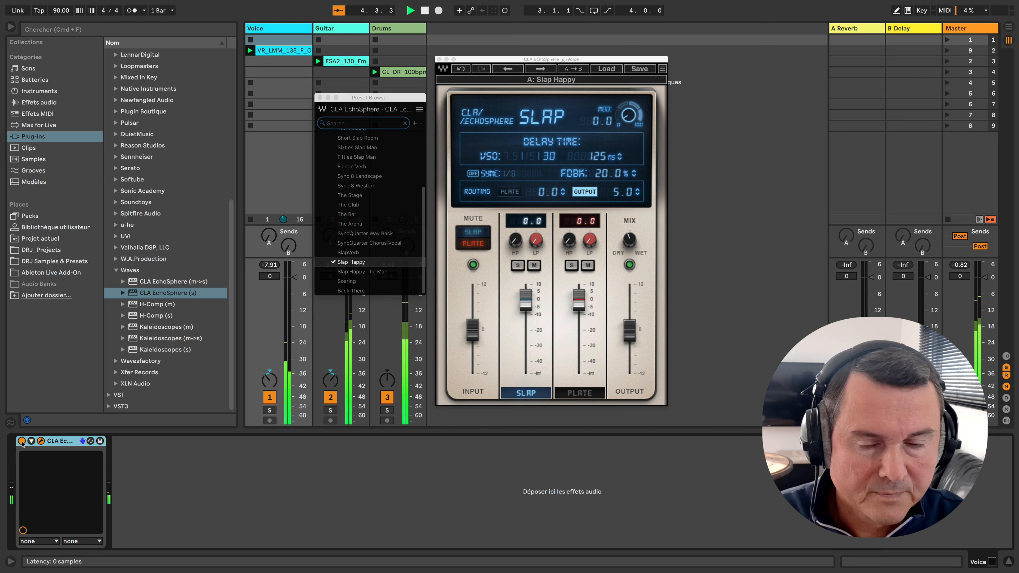
{"action": "left_click", "coordinate": [21, 441]}
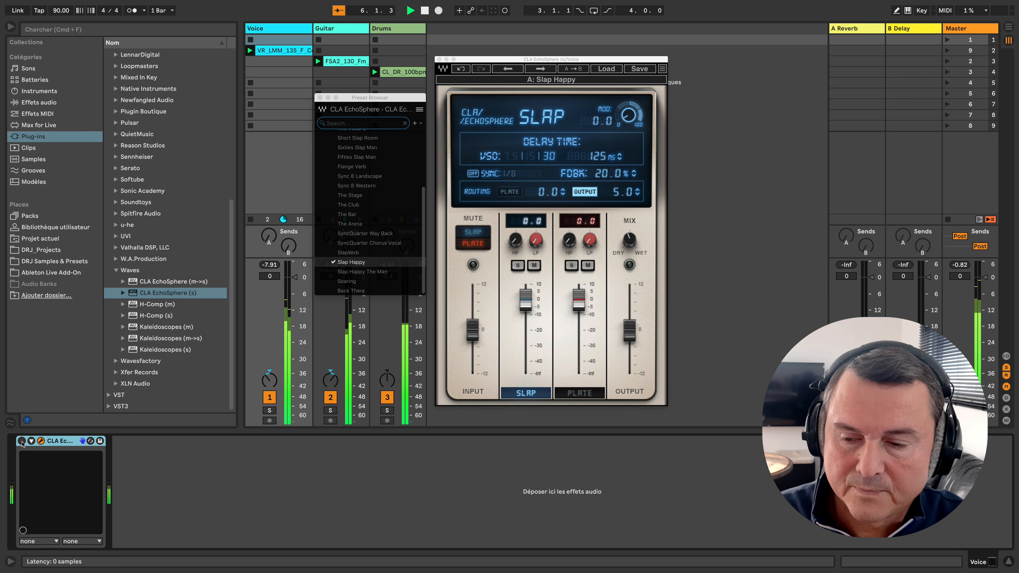
{"action": "left_click", "coordinate": [22, 442]}
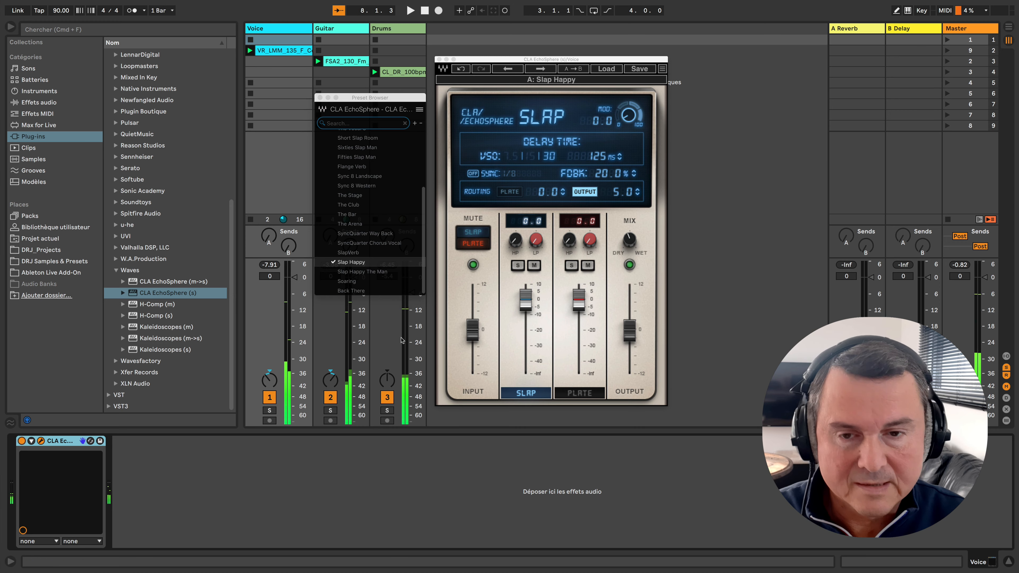
Step: Close the preset browser, solo the Guitar track and add CLA EchoSphere (s) to it
{"action": "left_click", "coordinate": [320, 98]}
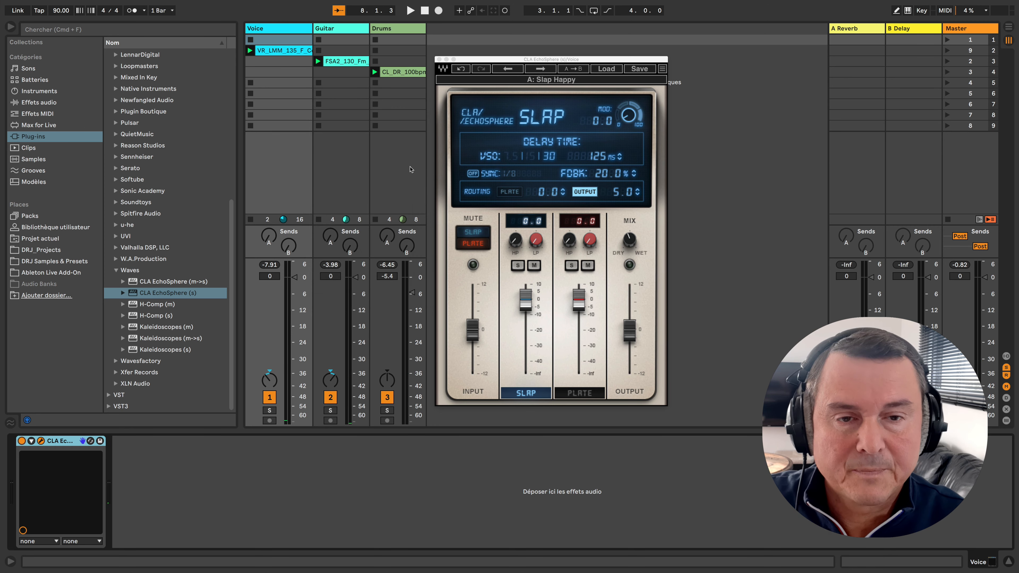
{"action": "left_click", "coordinate": [345, 30]}
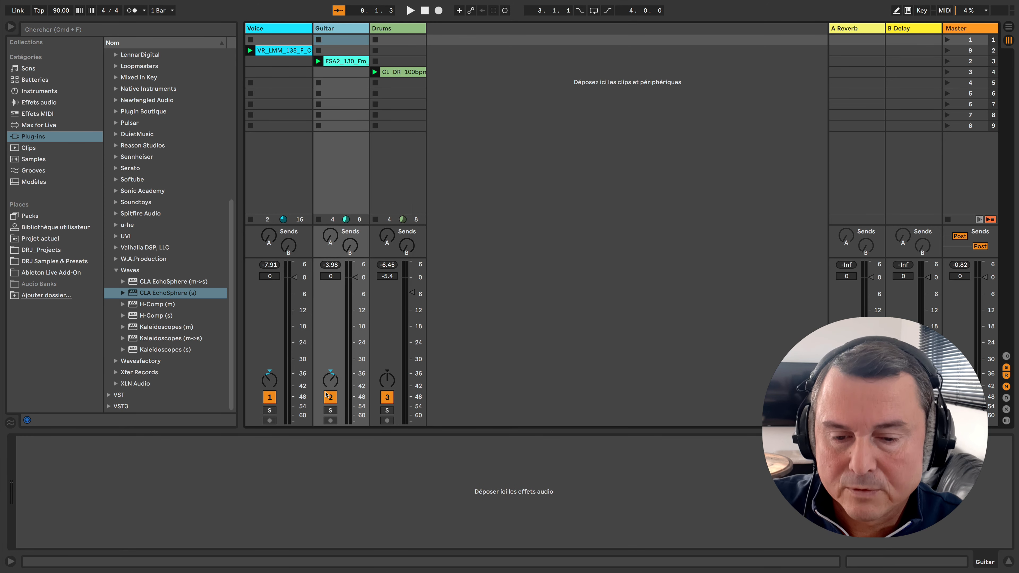
{"action": "left_click", "coordinate": [330, 410]}
{"action": "left_click_drag", "start_coordinate": [142, 295], "coordinate": [332, 222]}
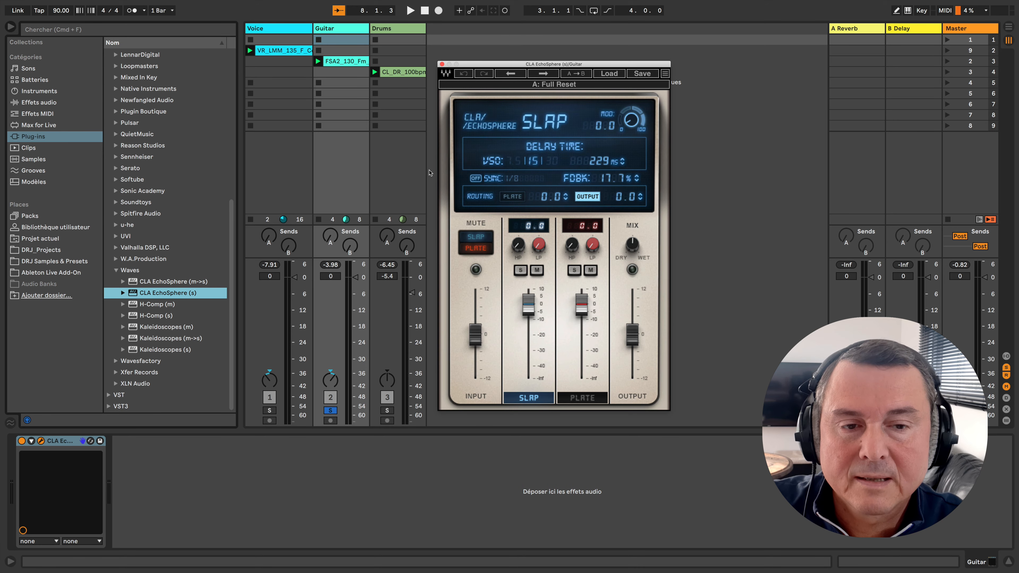
Step: Open the preset browser for the Guitar track's EchoSphere, place it clear of the plugin and load the CLA guitar preset Solo 1
{"action": "left_click", "coordinate": [607, 75]}
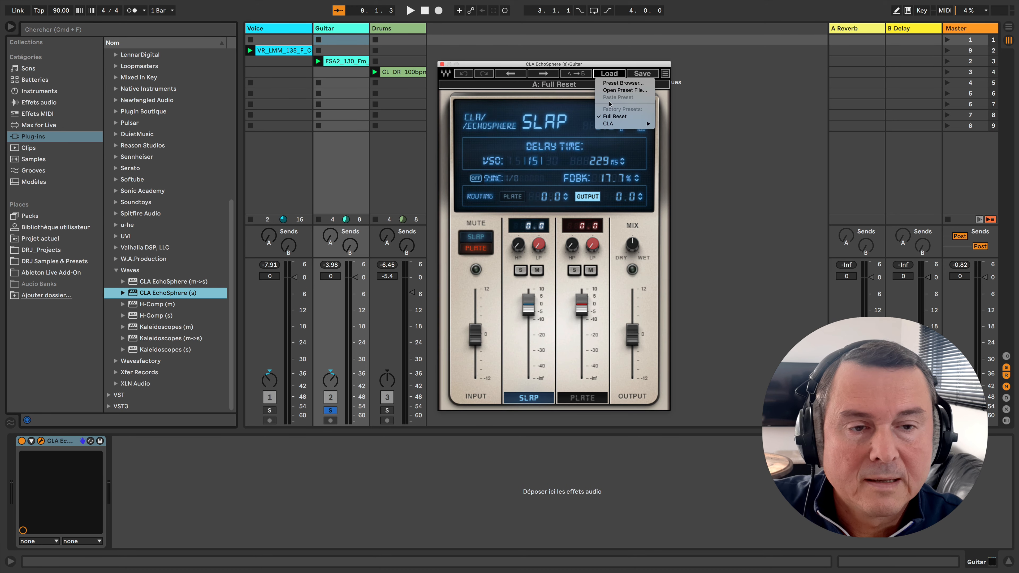
{"action": "mouse_move", "coordinate": [609, 126]}
{"action": "mouse_move", "coordinate": [677, 126]}
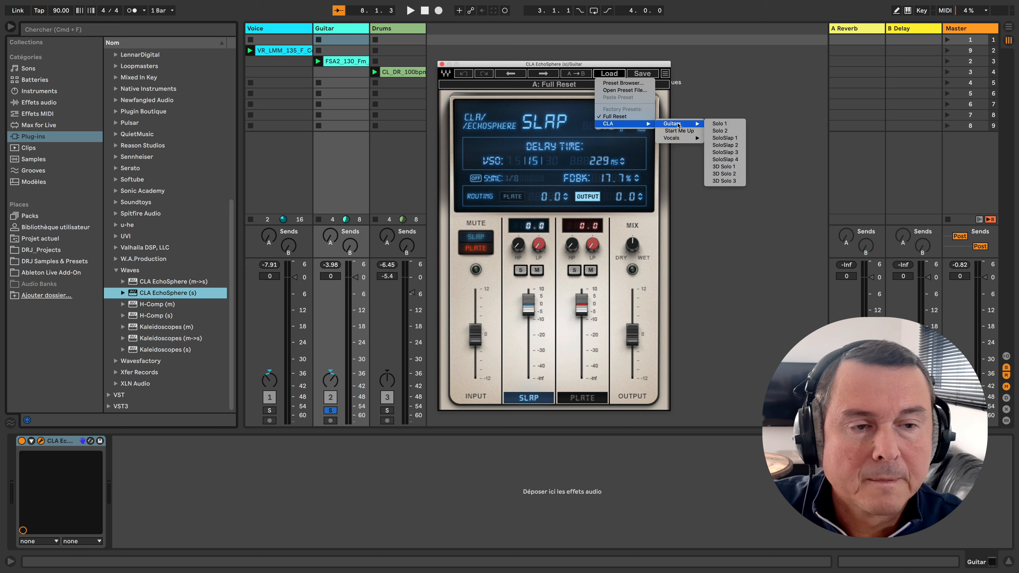
{"action": "left_click", "coordinate": [623, 83]}
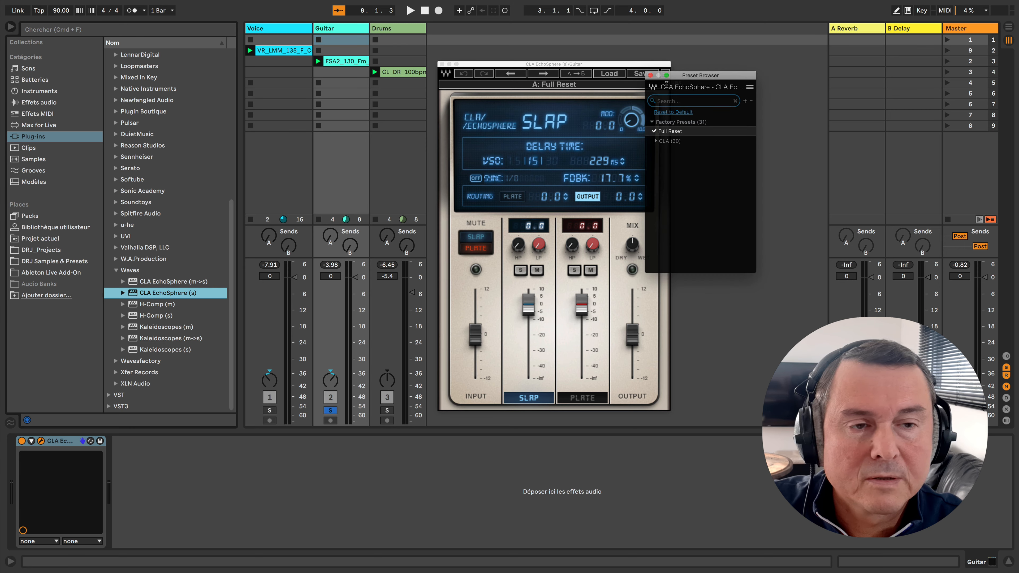
{"action": "left_click_drag", "start_coordinate": [684, 77], "coordinate": [351, 162]}
{"action": "left_click_drag", "start_coordinate": [243, 127], "coordinate": [217, 139]}
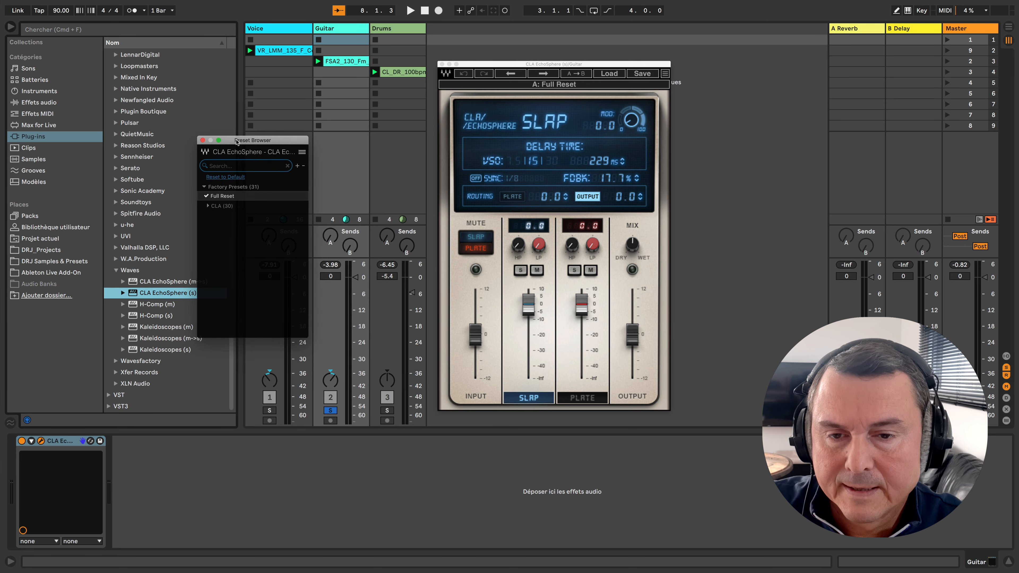
{"action": "left_click", "coordinate": [209, 206]}
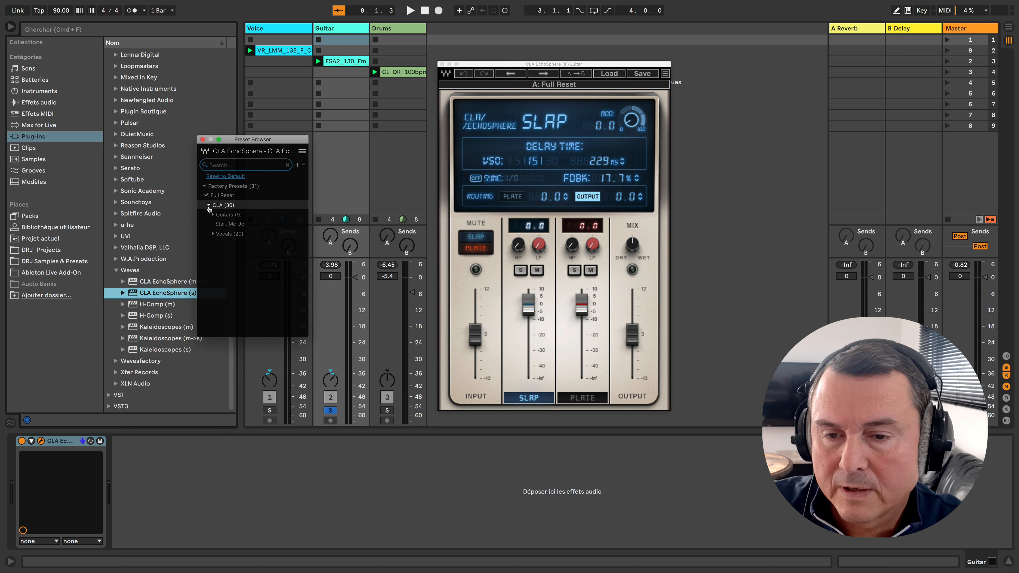
{"action": "left_click", "coordinate": [215, 216]}
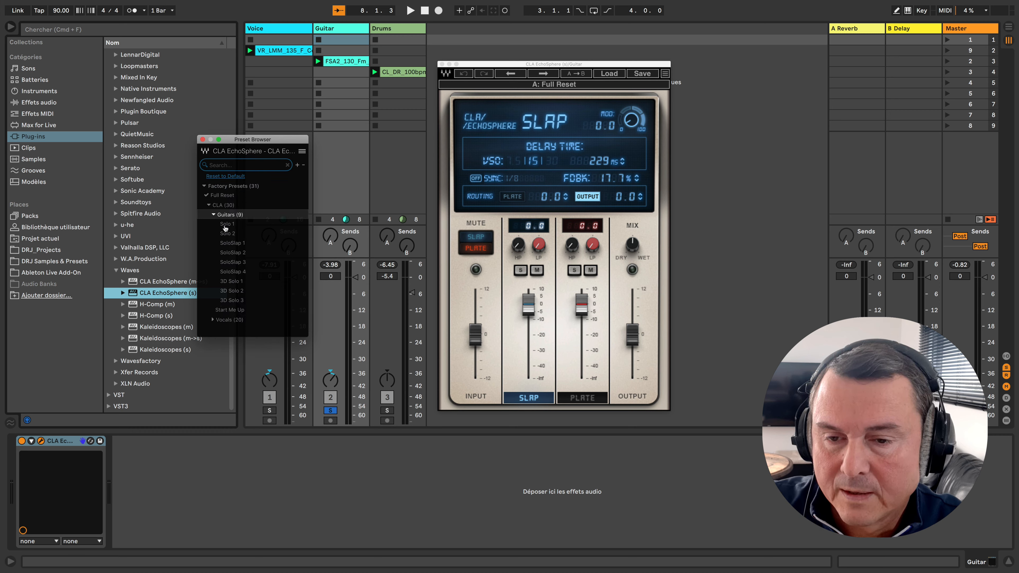
{"action": "left_click", "coordinate": [225, 224]}
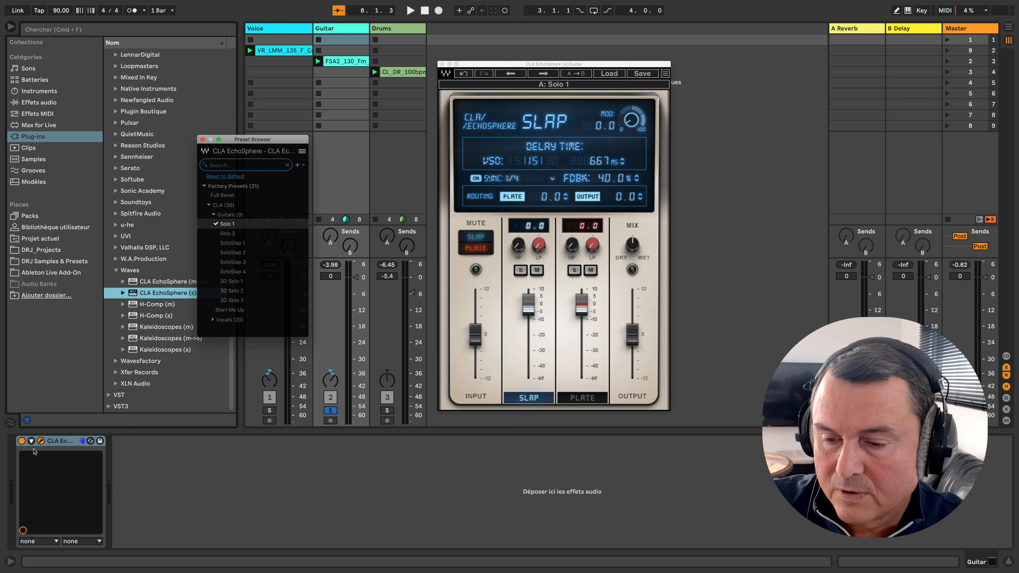
Step: Compare the playing guitar with EchoSphere bypassed and active on Solo 1, and audition the Solo 2 and SoloSlap 1 presets
{"action": "left_click", "coordinate": [22, 441]}
{"action": "key", "text": "space"}
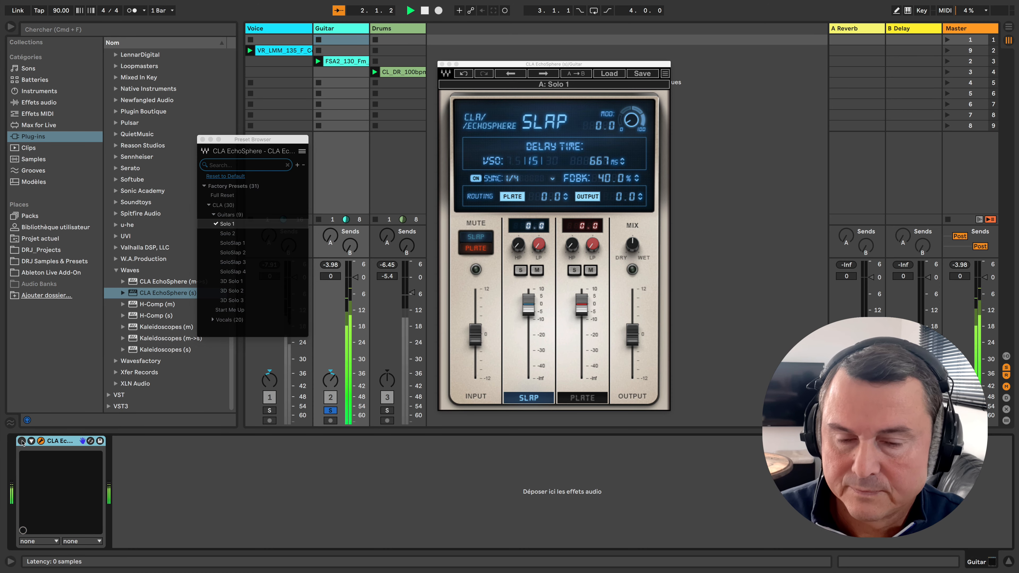
{"action": "left_click", "coordinate": [22, 441]}
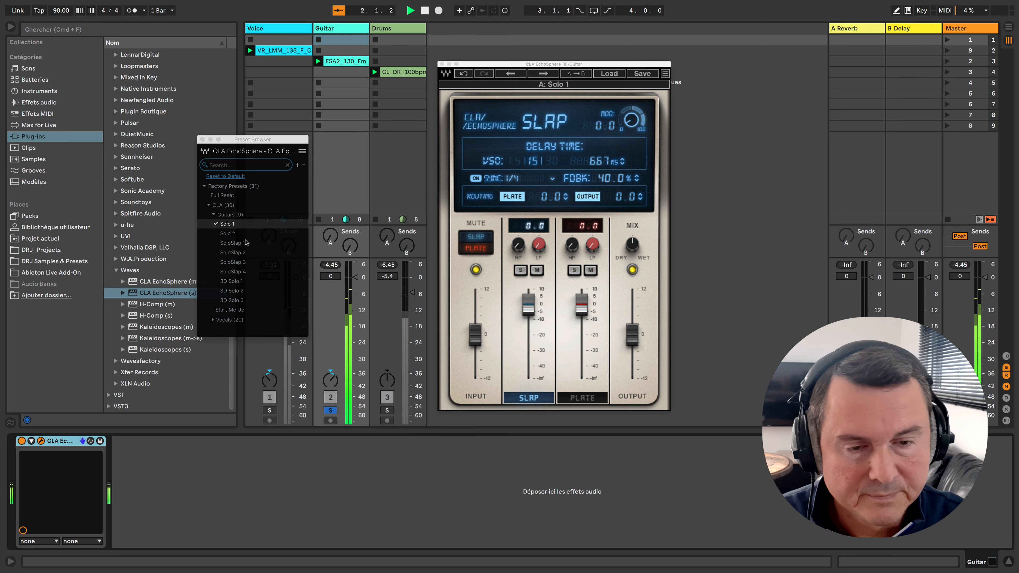
{"action": "left_click", "coordinate": [228, 234]}
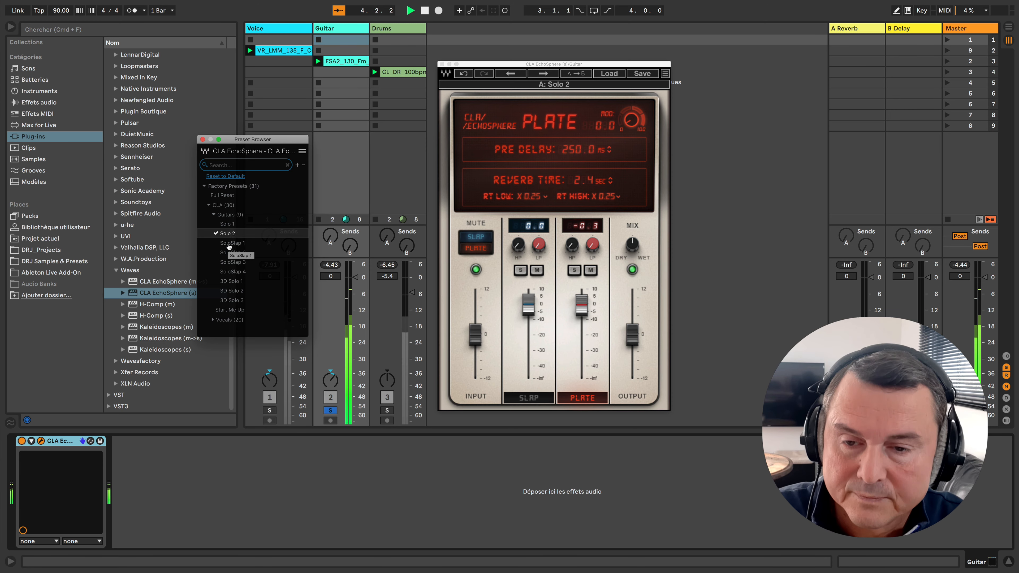
{"action": "left_click", "coordinate": [229, 244]}
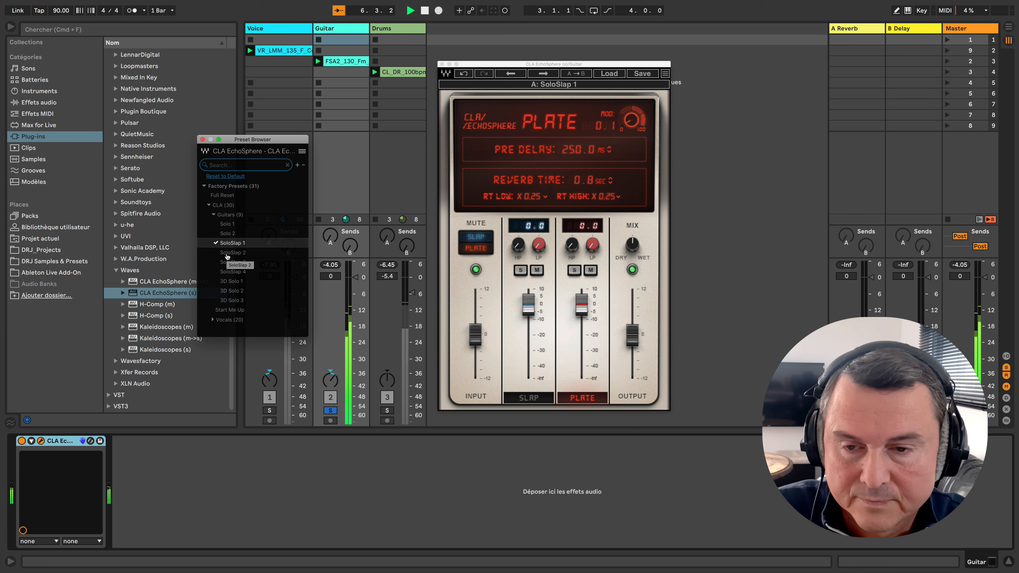
Step: Audition the CLA guitar presets SoloSlap 2 to 4 and 3D Solo 1 to 3, and reload SoloSlap 2
{"action": "left_click", "coordinate": [227, 254]}
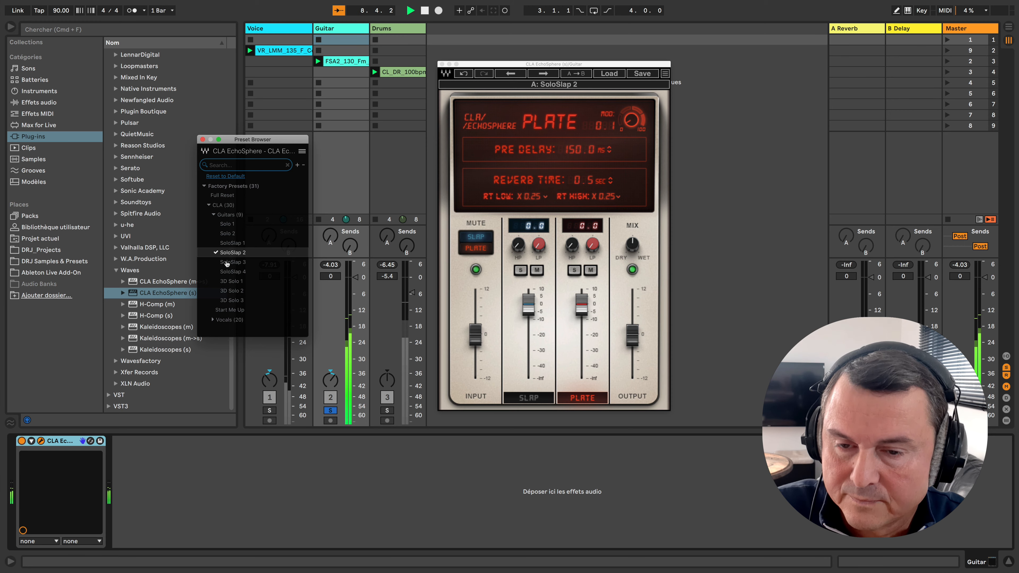
{"action": "left_click", "coordinate": [228, 263]}
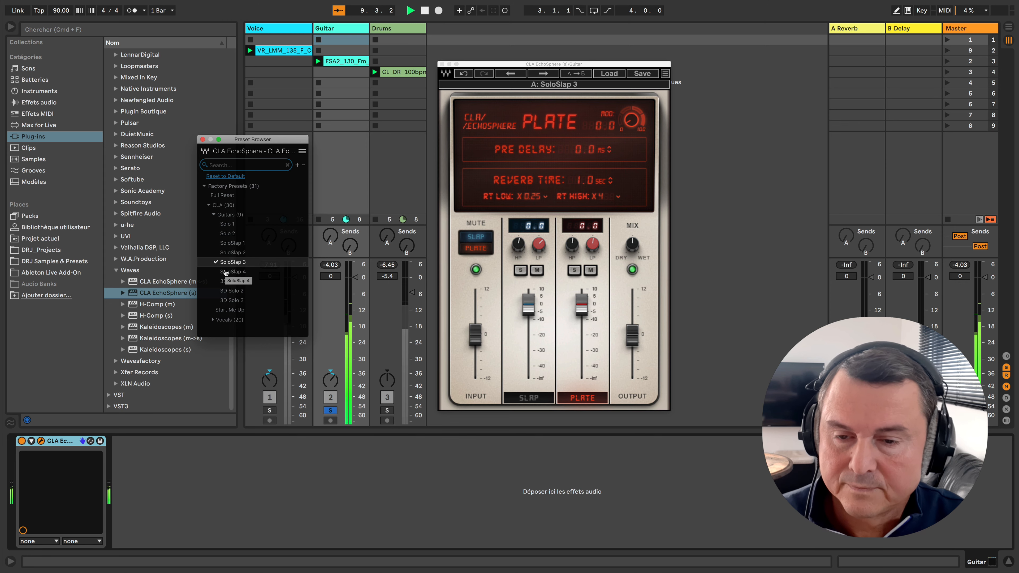
{"action": "left_click", "coordinate": [226, 272]}
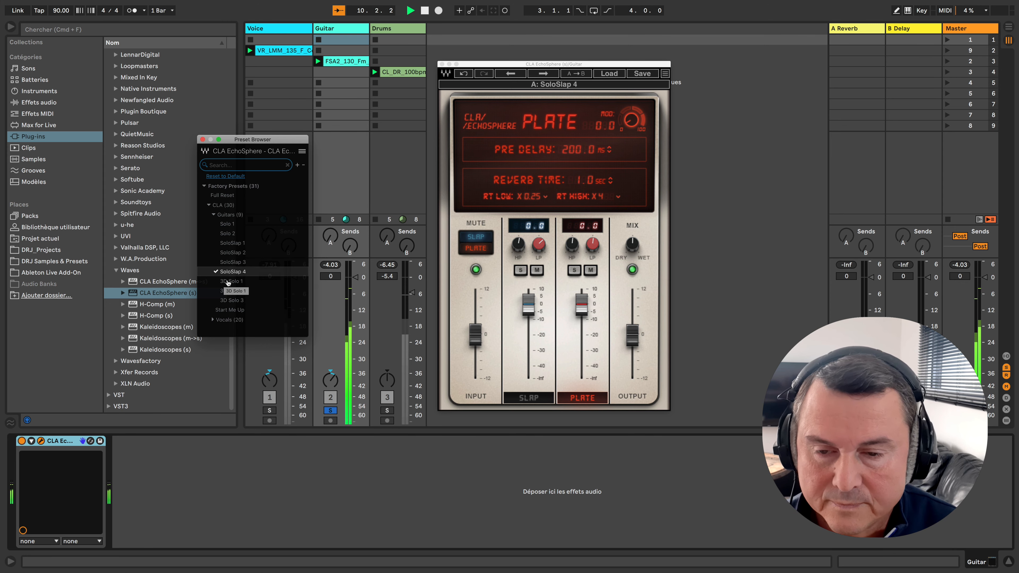
{"action": "left_click", "coordinate": [228, 282]}
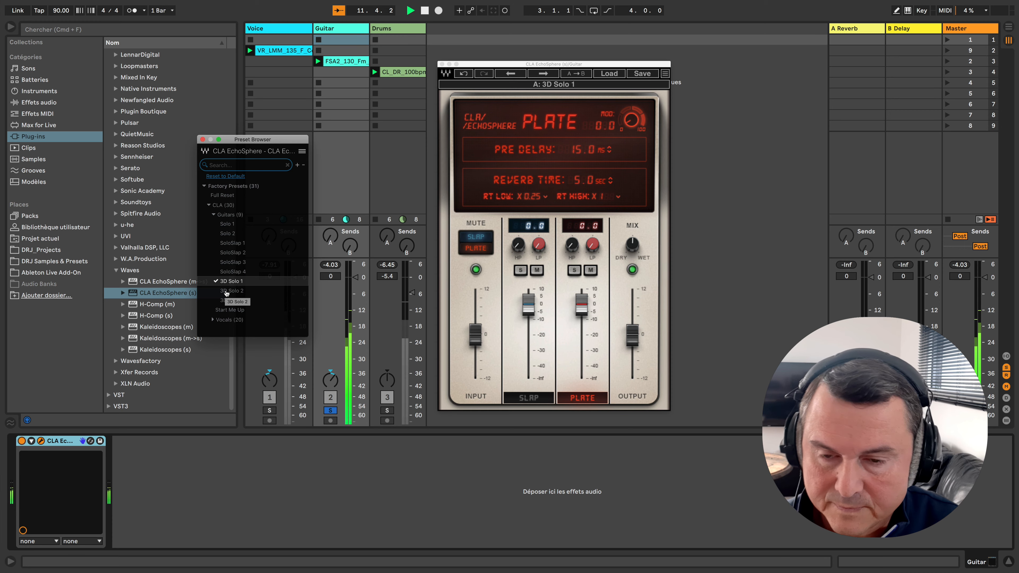
{"action": "left_click", "coordinate": [226, 292]}
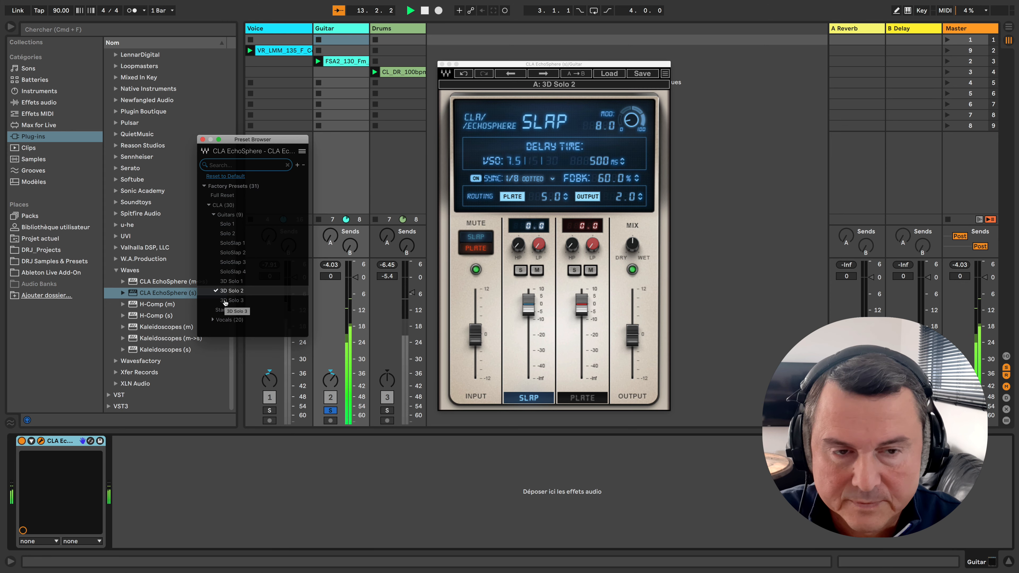
{"action": "left_click", "coordinate": [226, 301]}
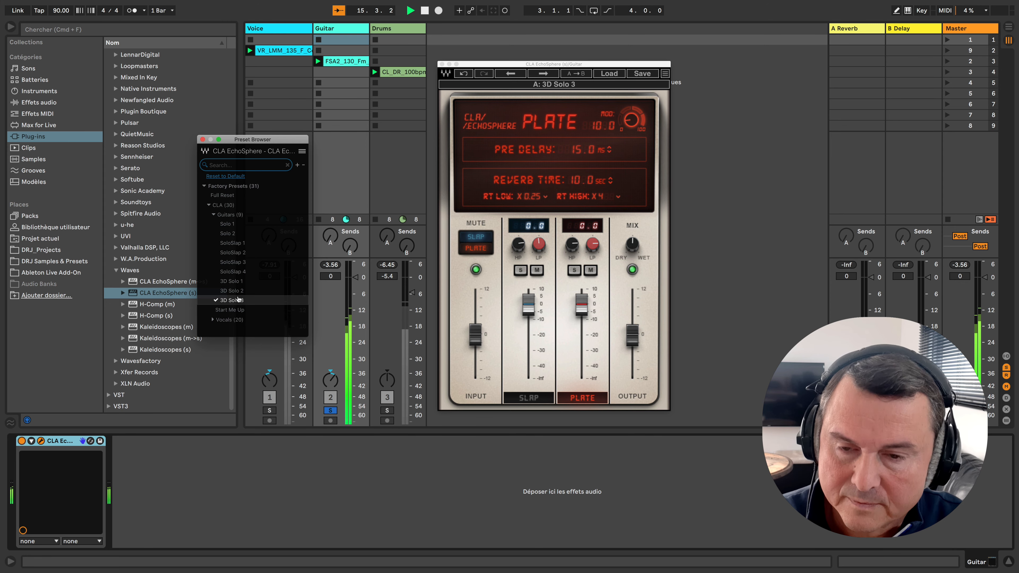
{"action": "left_click", "coordinate": [232, 252]}
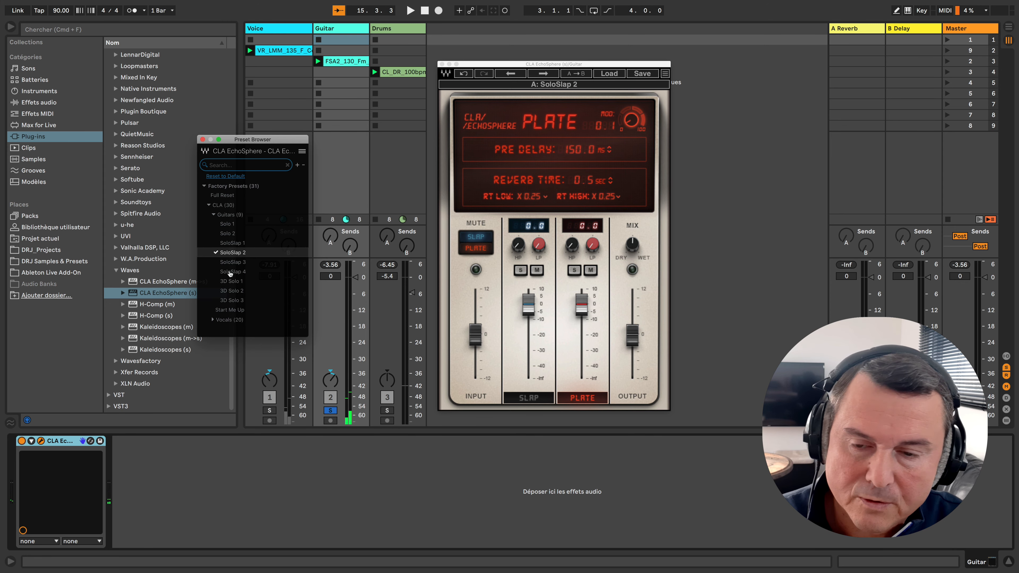
Step: Compare the soloed guitar with EchoSphere switched off and on using SoloSlap 2, leaving the plugin active
{"action": "left_click", "coordinate": [22, 440]}
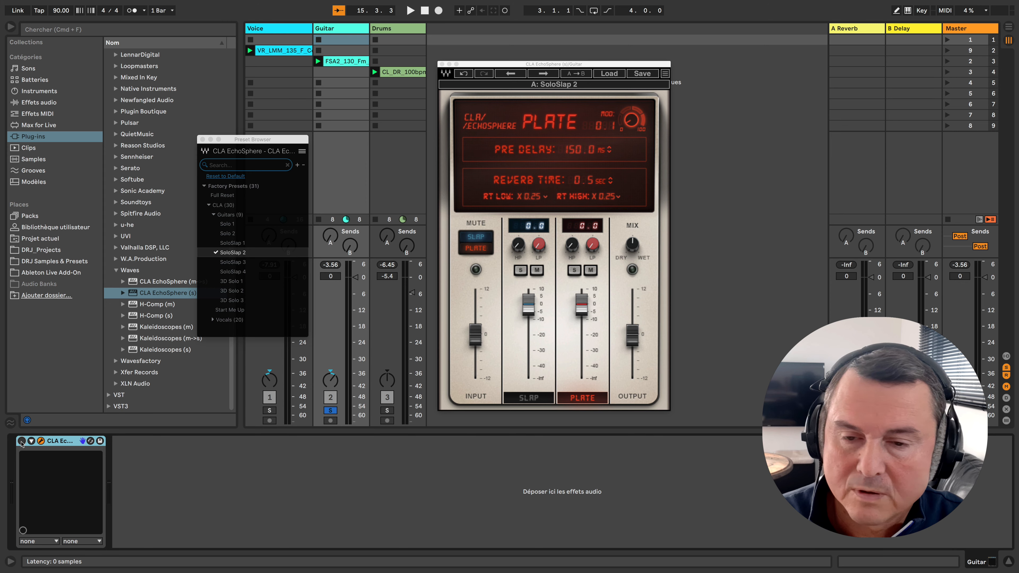
{"action": "key", "text": "space"}
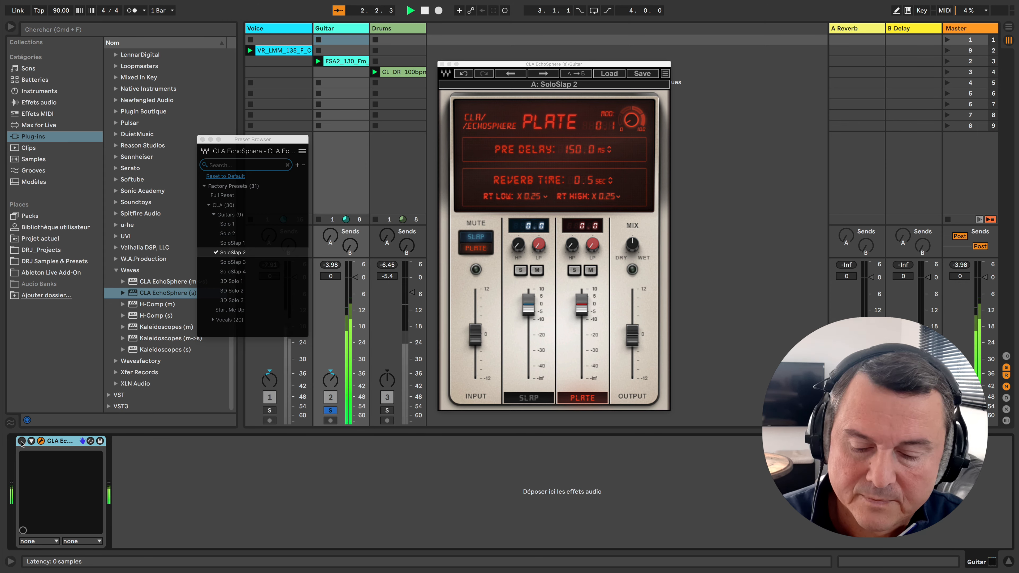
{"action": "left_click", "coordinate": [22, 441]}
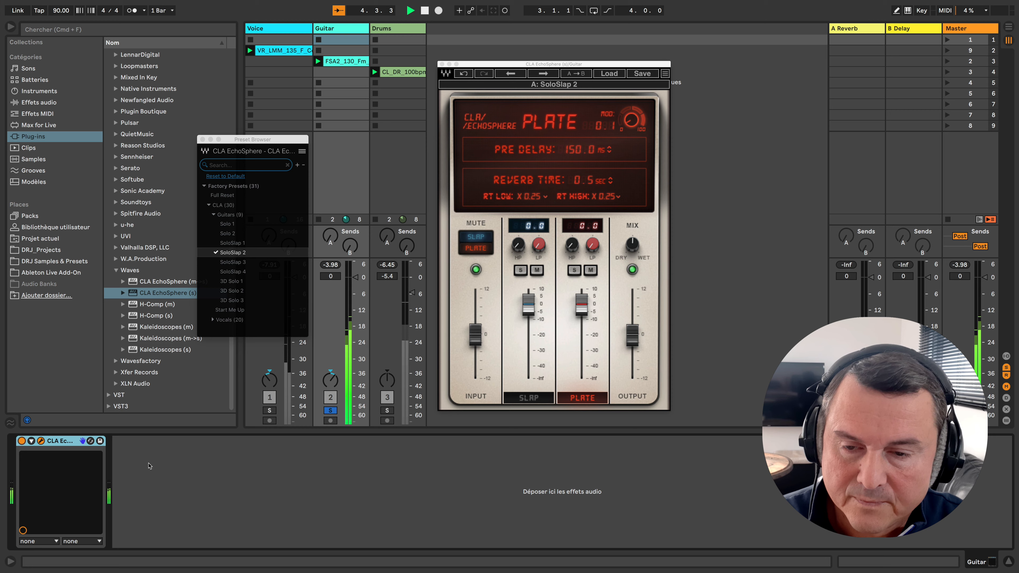
{"action": "left_click", "coordinate": [22, 441]}
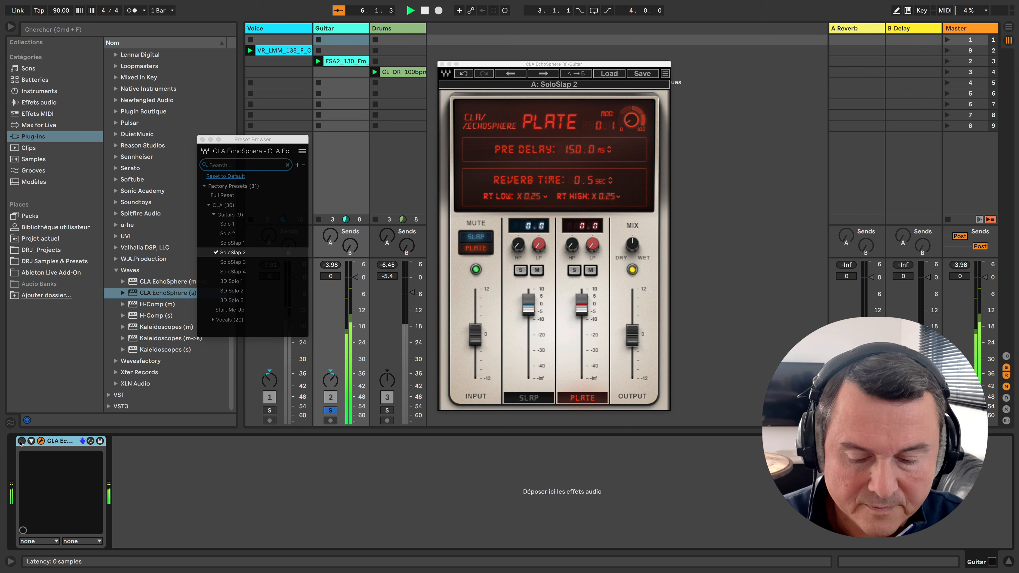
{"action": "left_click", "coordinate": [21, 441]}
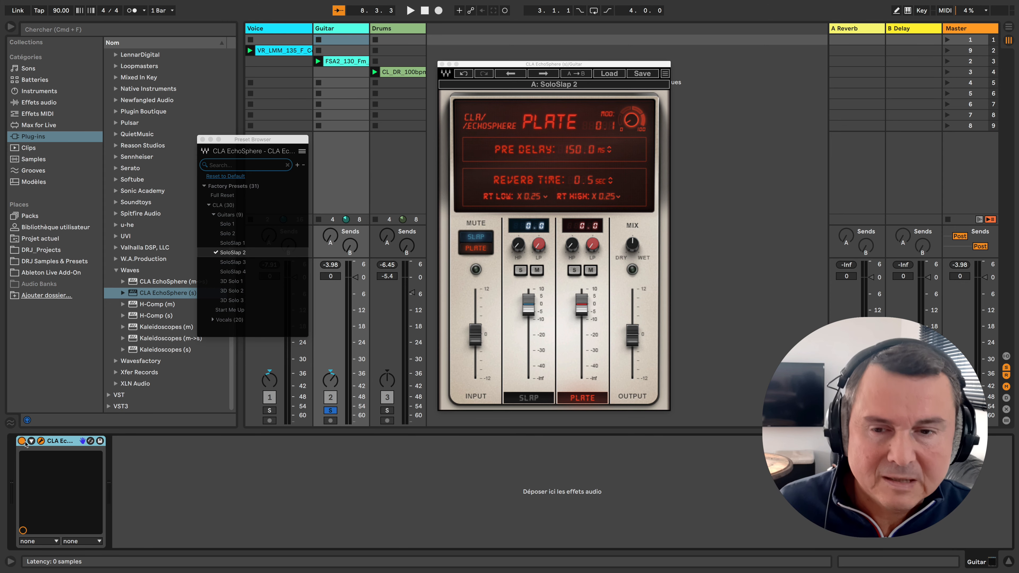
Step: Unsolo the Guitar track and compare the full mix with its EchoSphere off and on
{"action": "left_click", "coordinate": [330, 411]}
{"action": "key", "text": "space"}
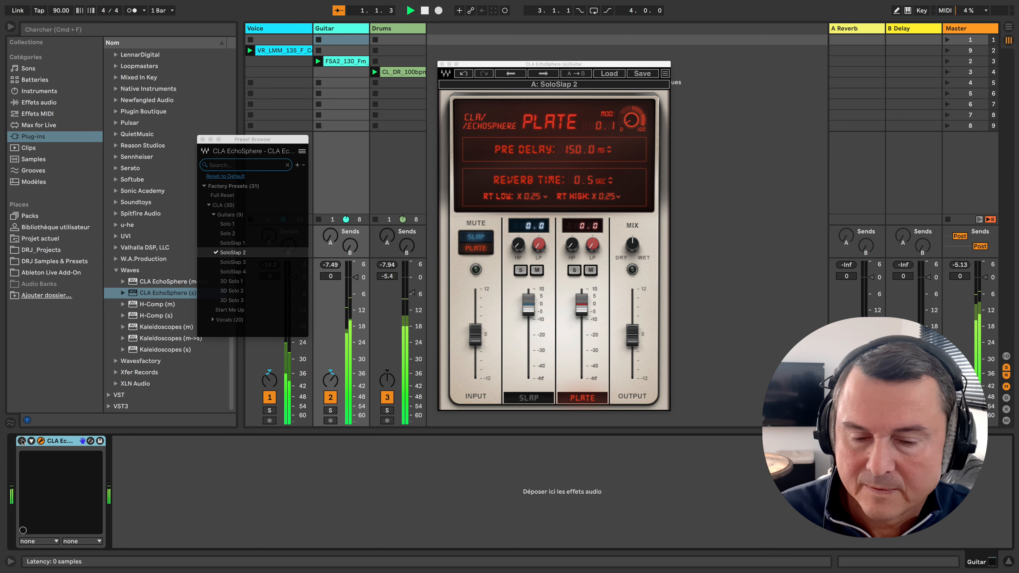
{"action": "left_click", "coordinate": [22, 440]}
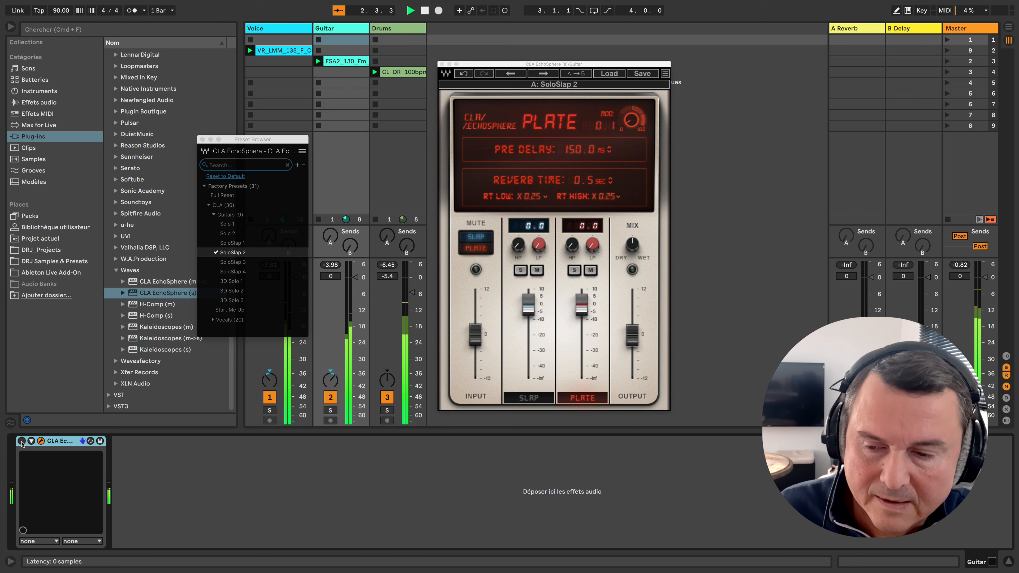
{"action": "left_click", "coordinate": [21, 441]}
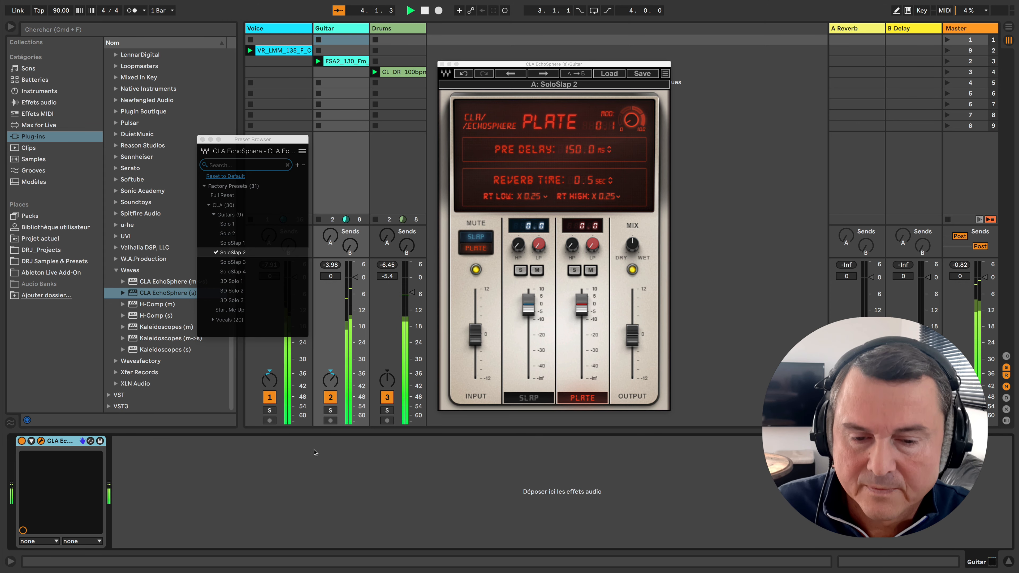
Step: Mute the Drums track while comparing voice and guitar with EchoSphere off and on, restore the drums and stop playback
{"action": "left_click", "coordinate": [387, 398]}
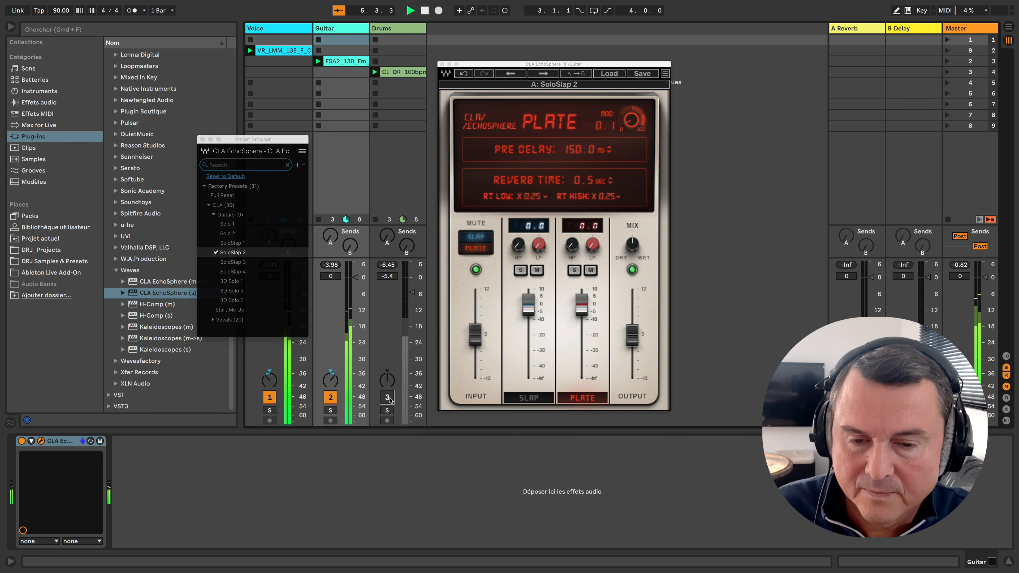
{"action": "left_click", "coordinate": [22, 440]}
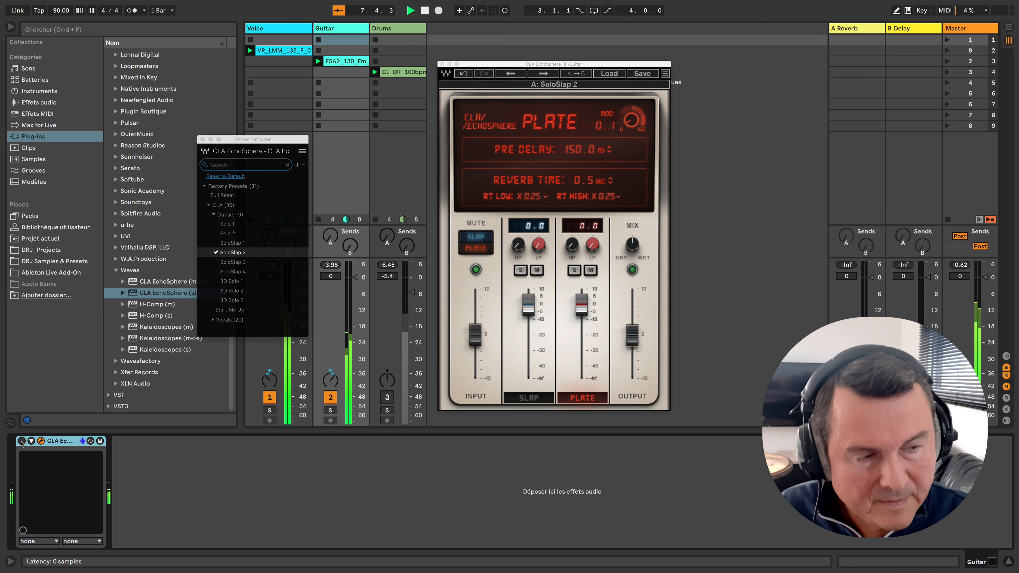
{"action": "left_click", "coordinate": [22, 441]}
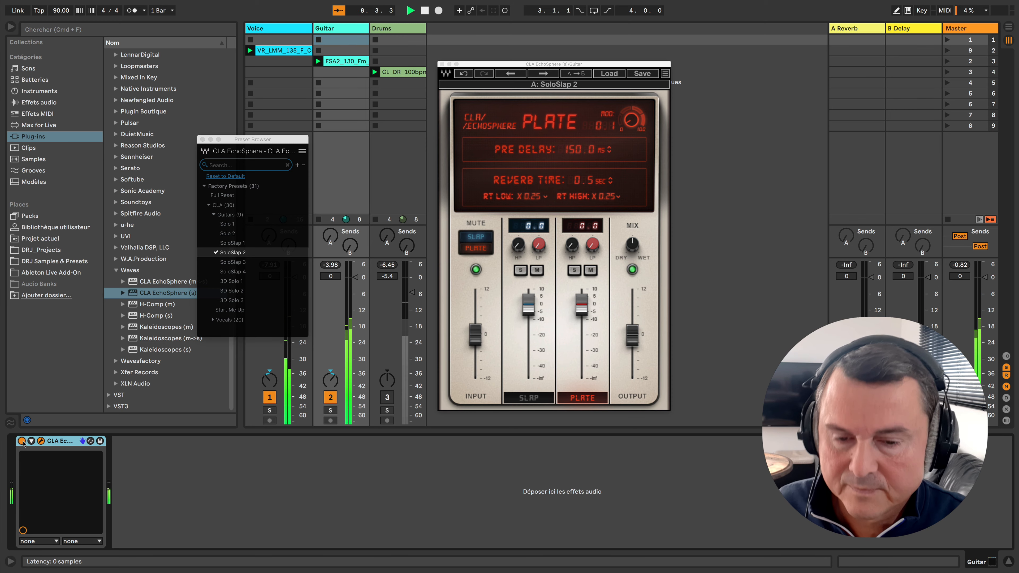
{"action": "left_click", "coordinate": [387, 397]}
{"action": "key", "text": "space"}
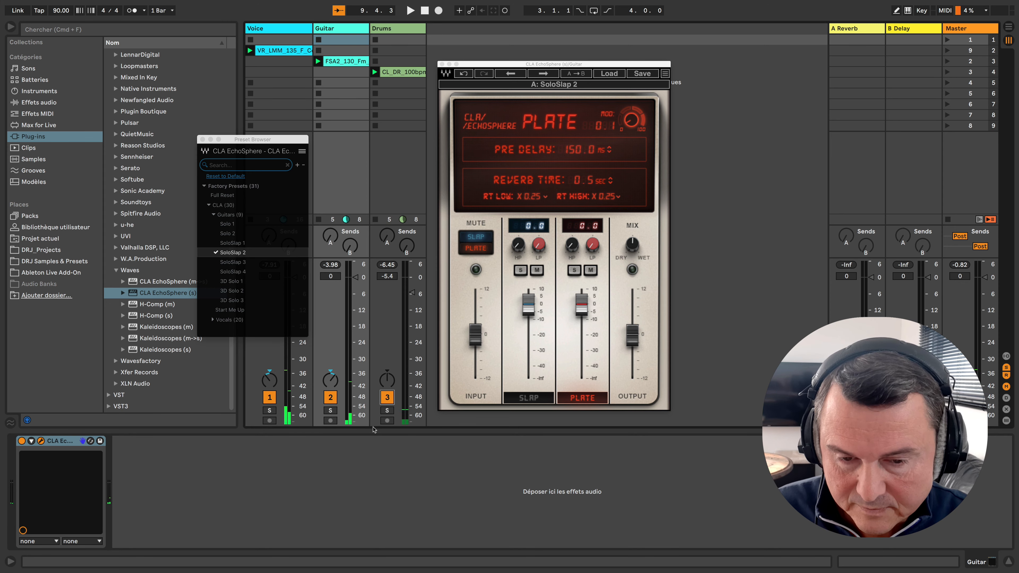
Step: Close the preset browser and insert a new return track with CLA EchoSphere (s), using the plugin's A setup
{"action": "left_click", "coordinate": [203, 139]}
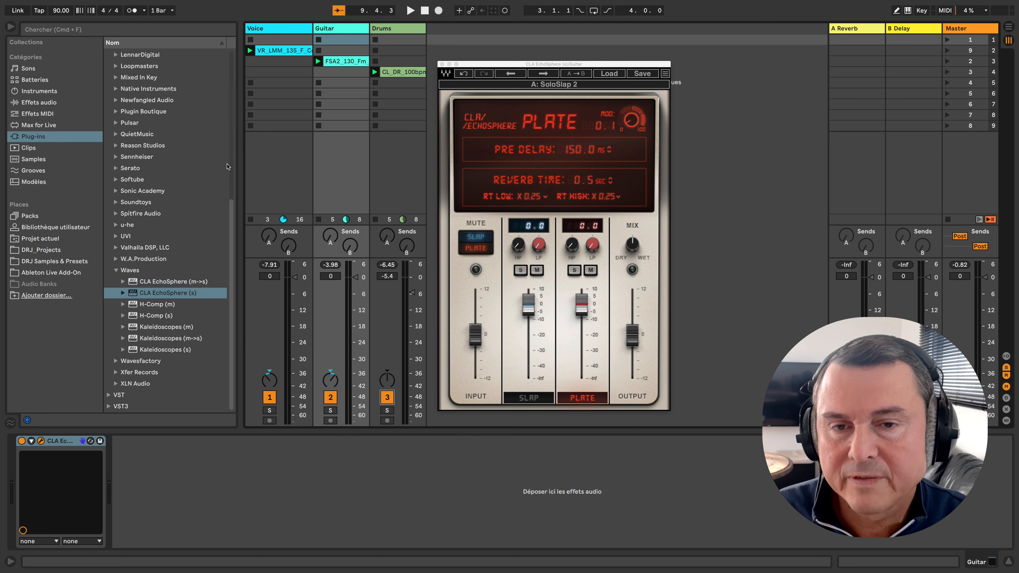
{"action": "right_click", "coordinate": [794, 58]}
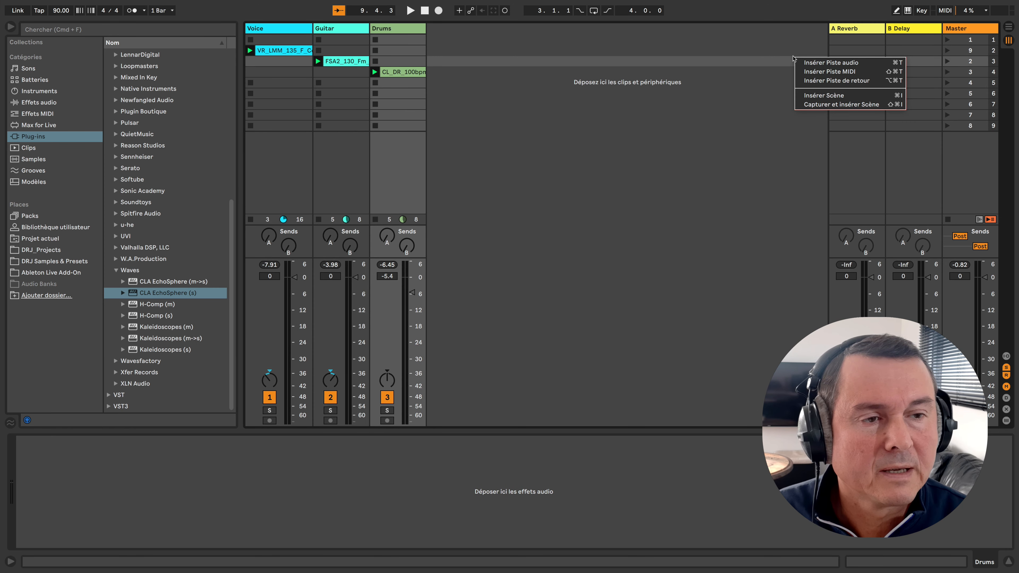
{"action": "left_click", "coordinate": [812, 81]}
{"action": "left_click_drag", "start_coordinate": [148, 293], "coordinate": [891, 185]}
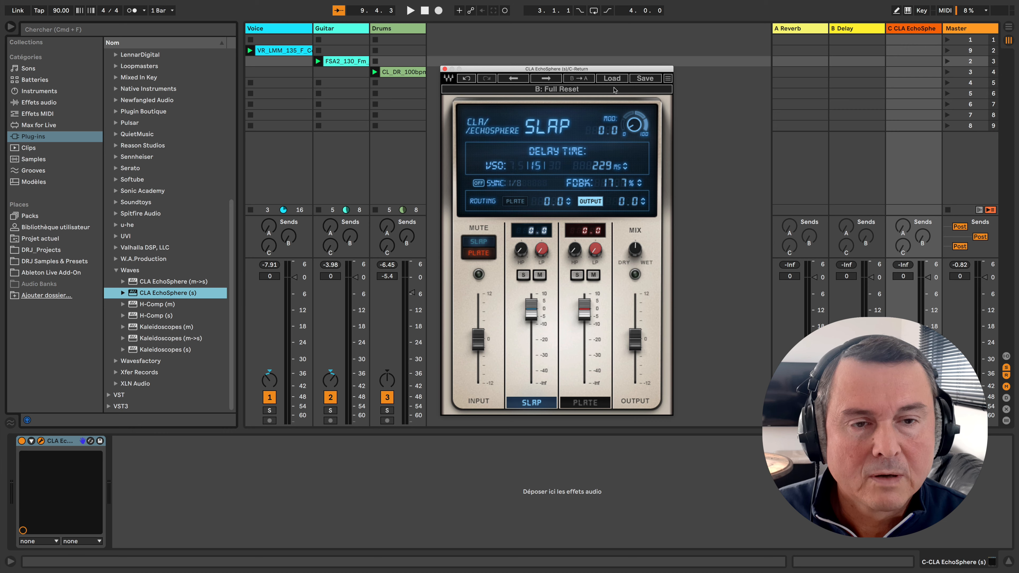
{"action": "left_click", "coordinate": [612, 78]}
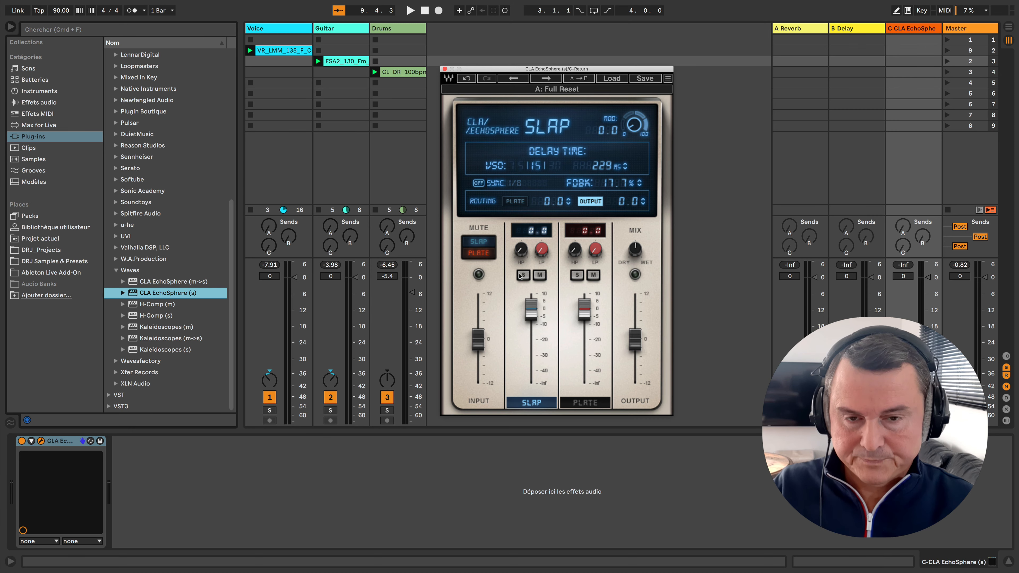
Step: Raise the Drums track's send C, solo the track and compare its playback with the return's EchoSphere off and on
{"action": "left_click_drag", "start_coordinate": [387, 246], "coordinate": [387, 232]}
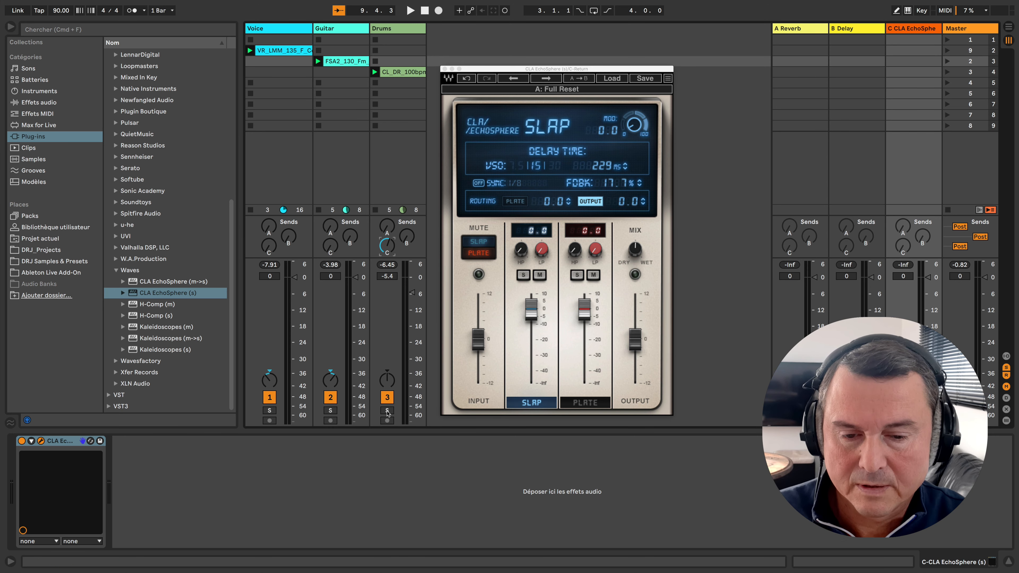
{"action": "left_click", "coordinate": [387, 412]}
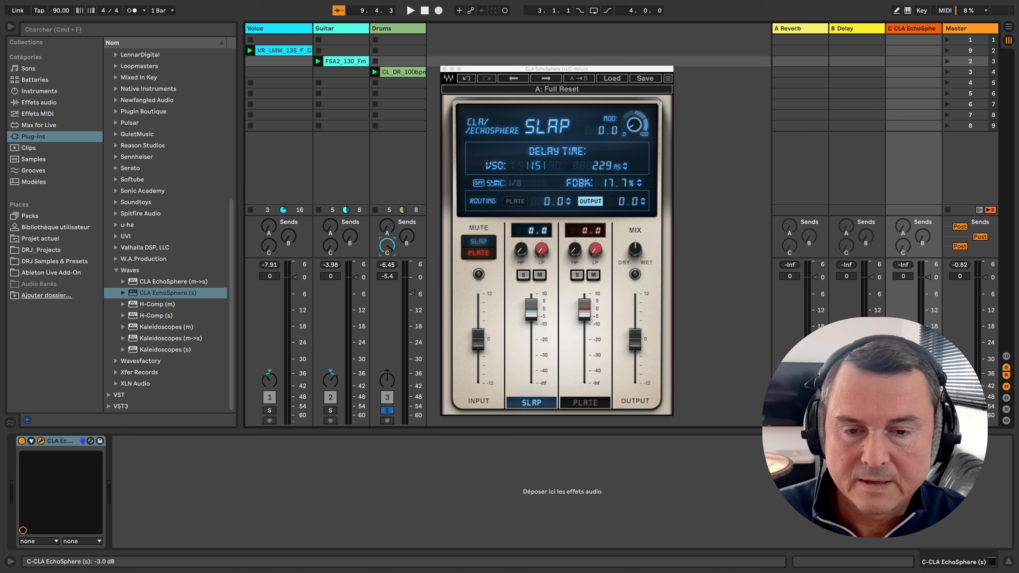
{"action": "key", "text": "space"}
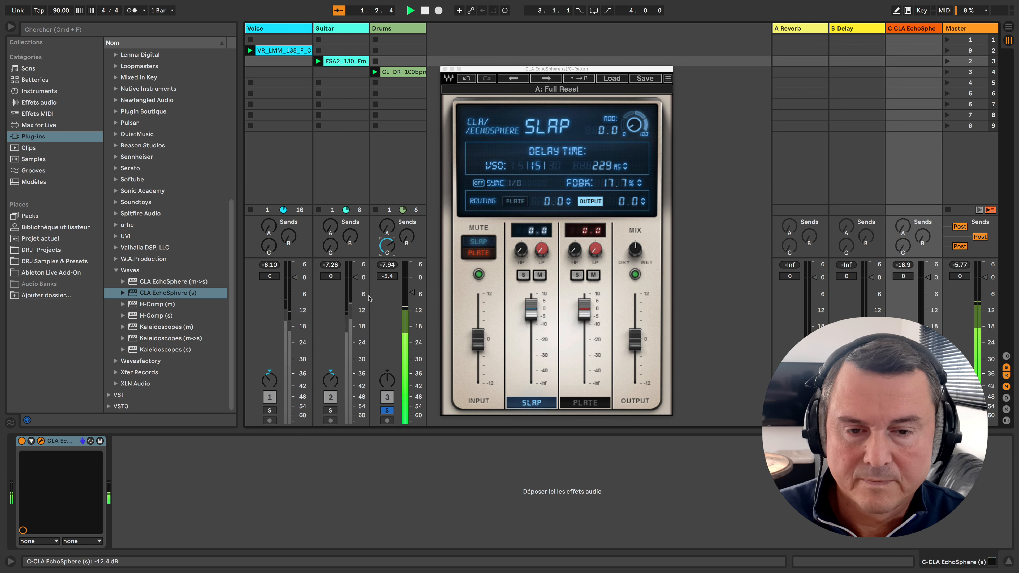
{"action": "left_click", "coordinate": [22, 441]}
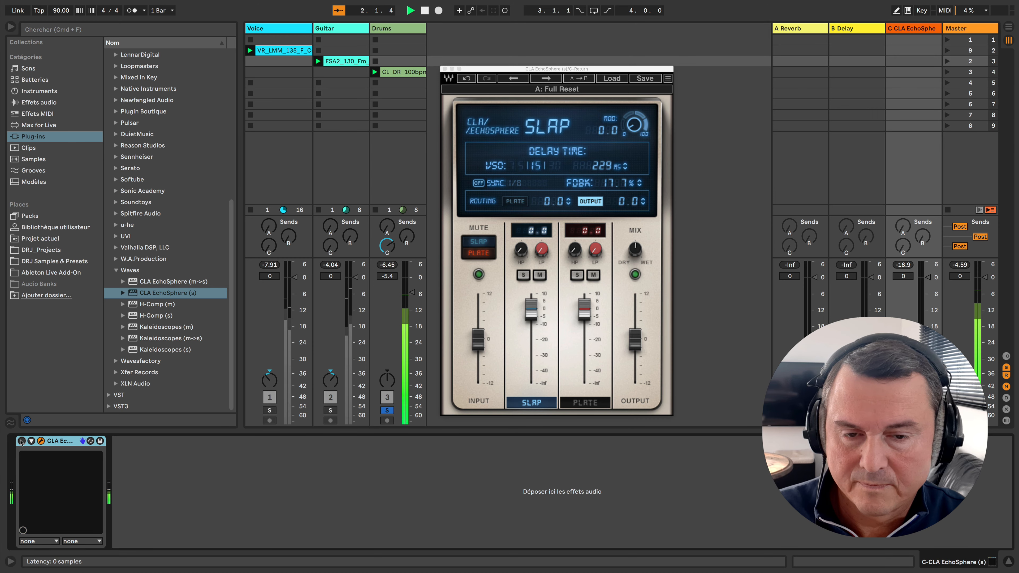
{"action": "left_click", "coordinate": [22, 440]}
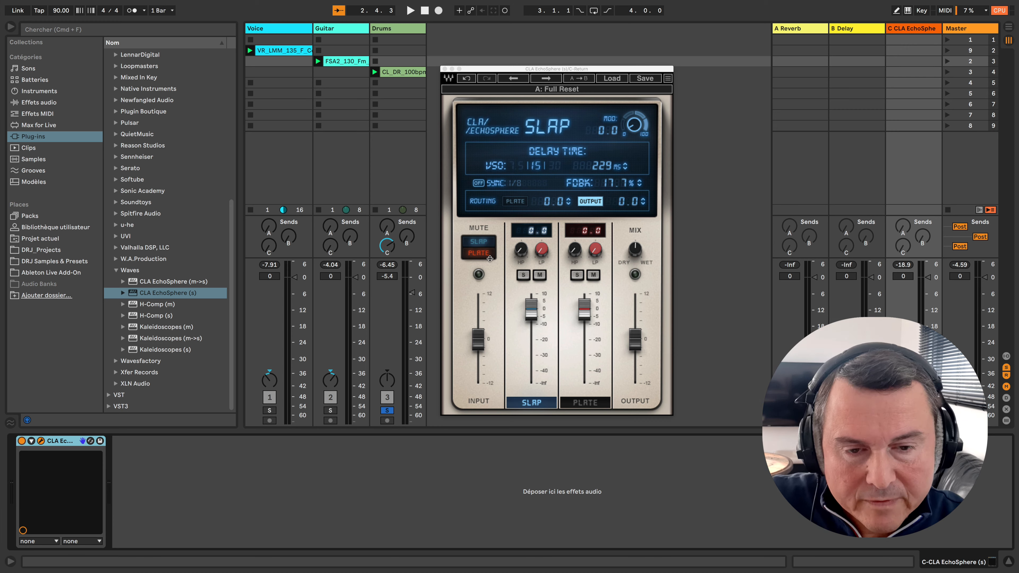
Step: Mute the Plate section of the return track's EchoSphere and turn its mix up toward wet
{"action": "left_click", "coordinate": [484, 253]}
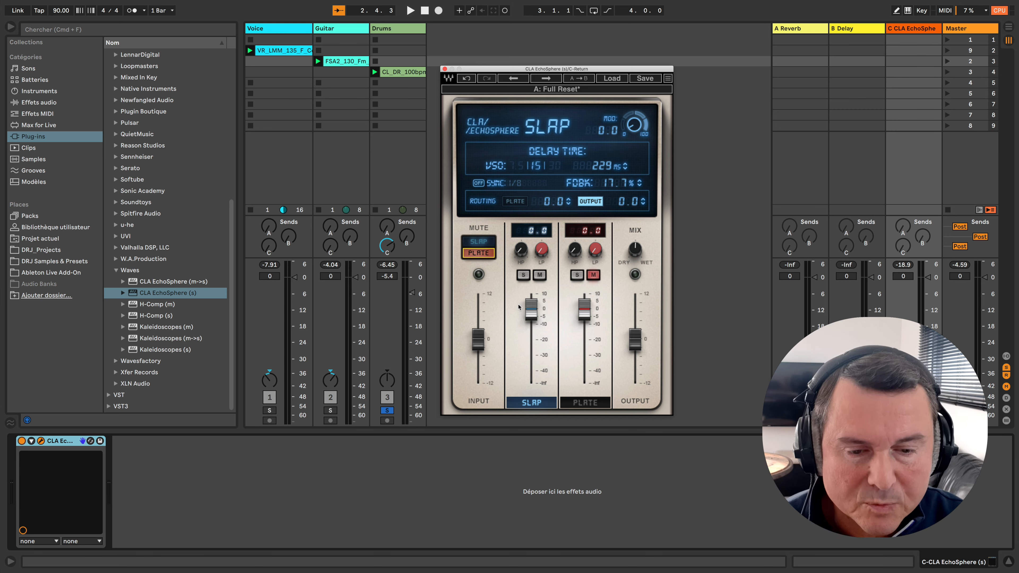
{"action": "key", "text": "space"}
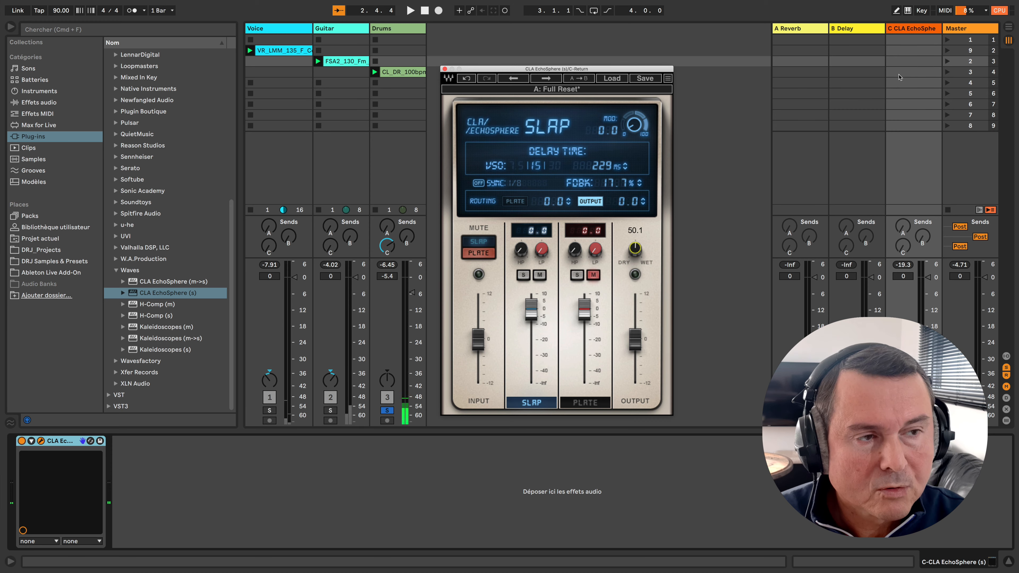
{"action": "left_click_drag", "start_coordinate": [632, 251], "coordinate": [632, 214]}
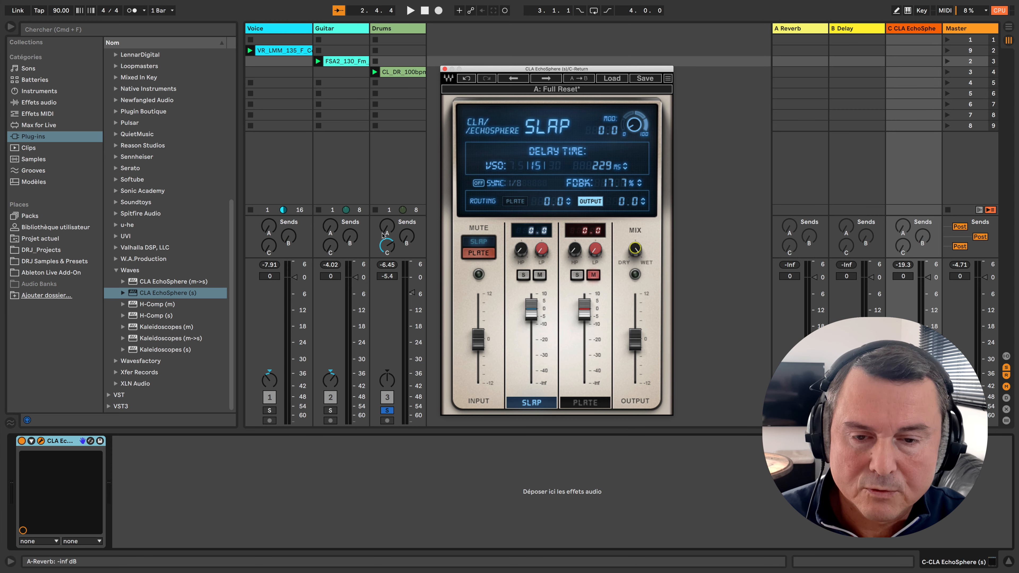
Step: Readjust the Drums track's send to return C and play the soloed drums
{"action": "left_click", "coordinate": [387, 245]}
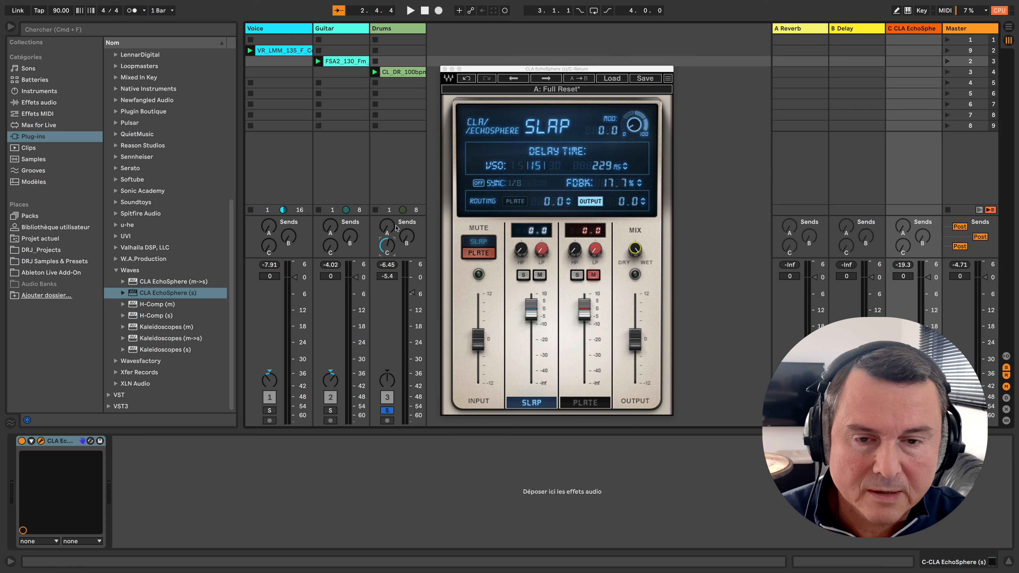
{"action": "key", "text": "space"}
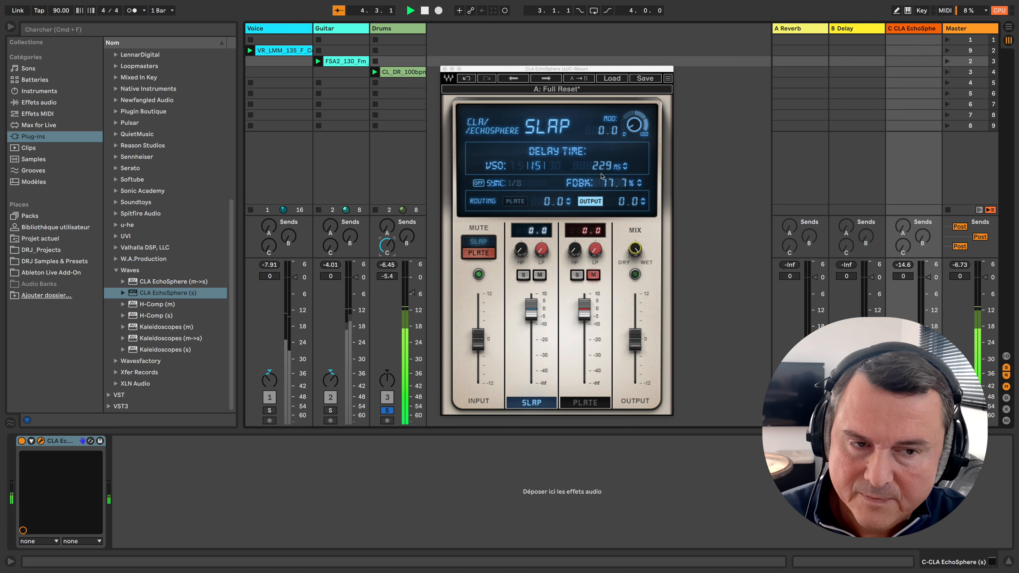
Step: Set the Slap section's feedback to 0.0 % and its delay time to 176 ms while the soloed drums play
{"action": "left_click_drag", "start_coordinate": [598, 168], "coordinate": [599, 172]}
{"action": "left_click", "coordinate": [598, 183], "text": "alt"}
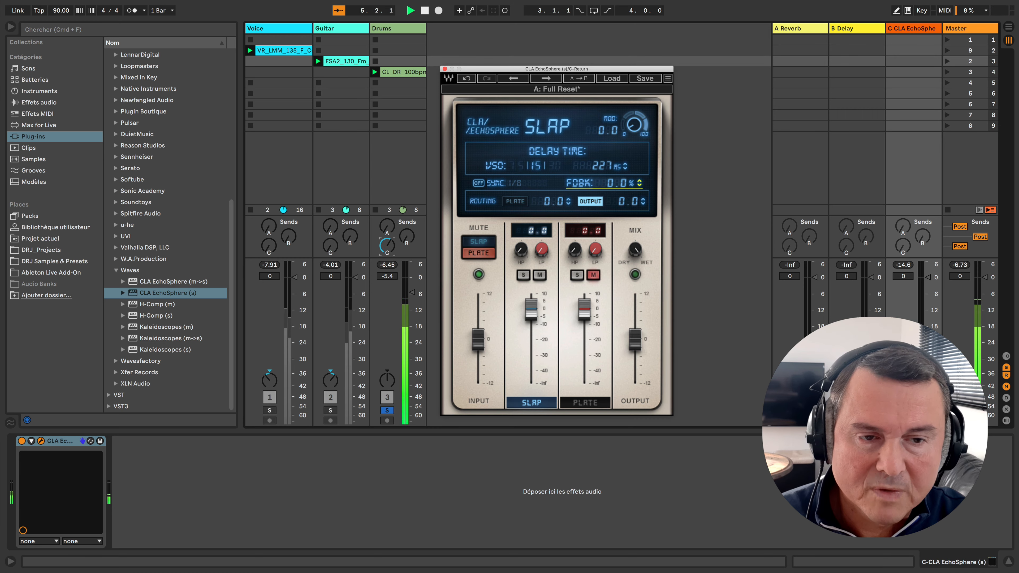
{"action": "left_click", "coordinate": [597, 169]}
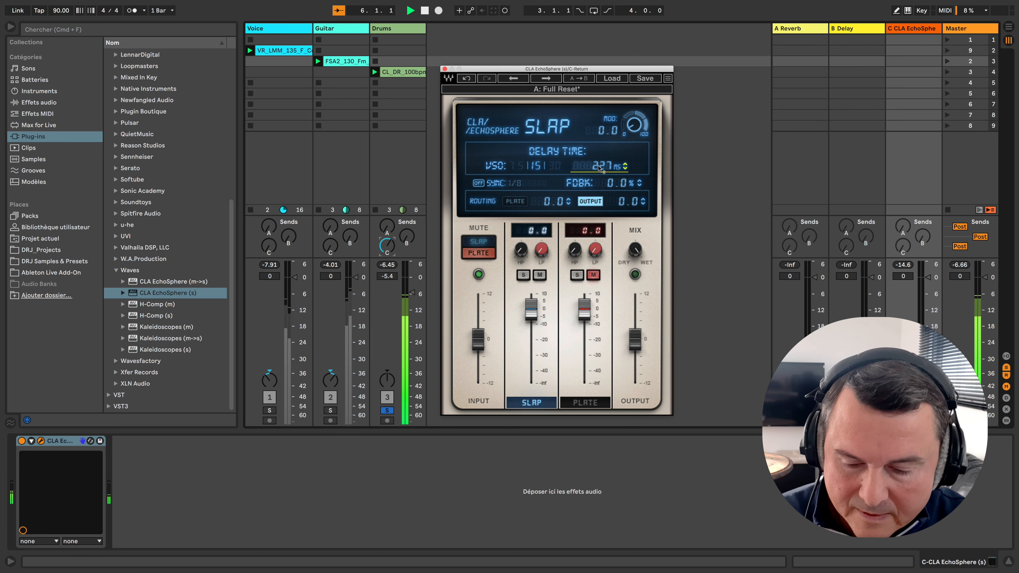
{"action": "left_click_drag", "start_coordinate": [598, 170], "coordinate": [597, 196]}
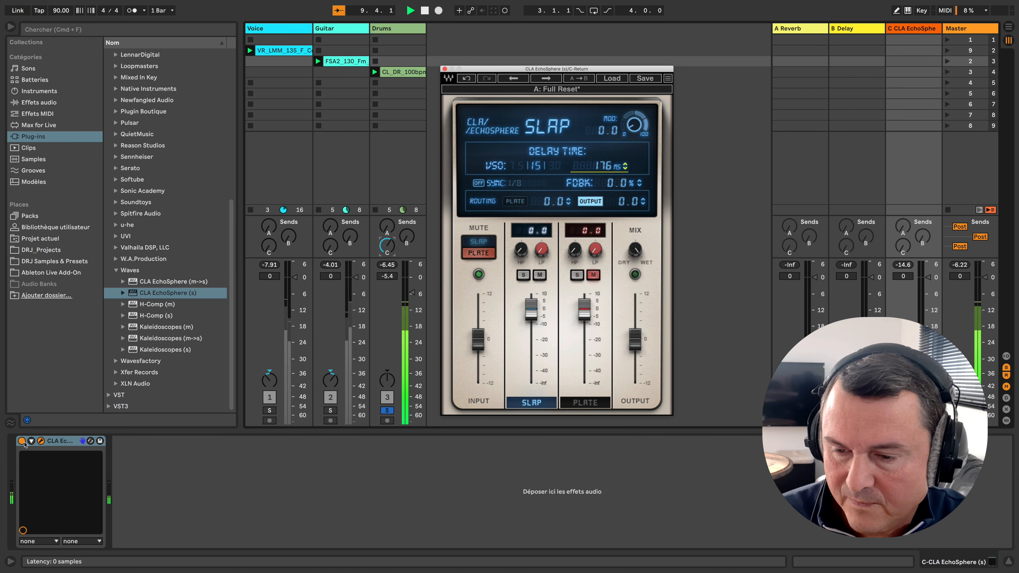
Step: Compare the soloed drums with the return's EchoSphere off and on, and stop playback
{"action": "left_click", "coordinate": [22, 441]}
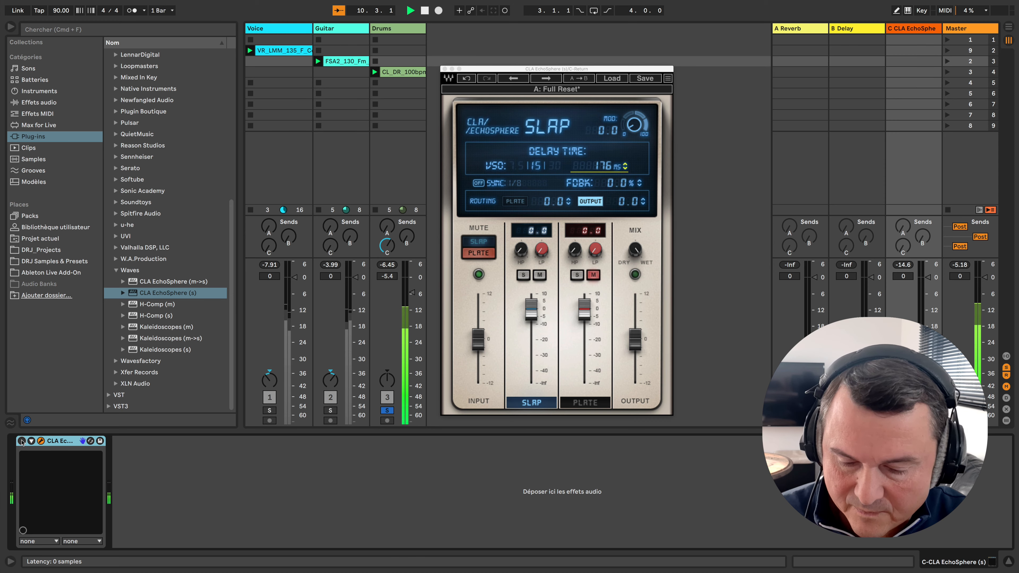
{"action": "left_click", "coordinate": [22, 441]}
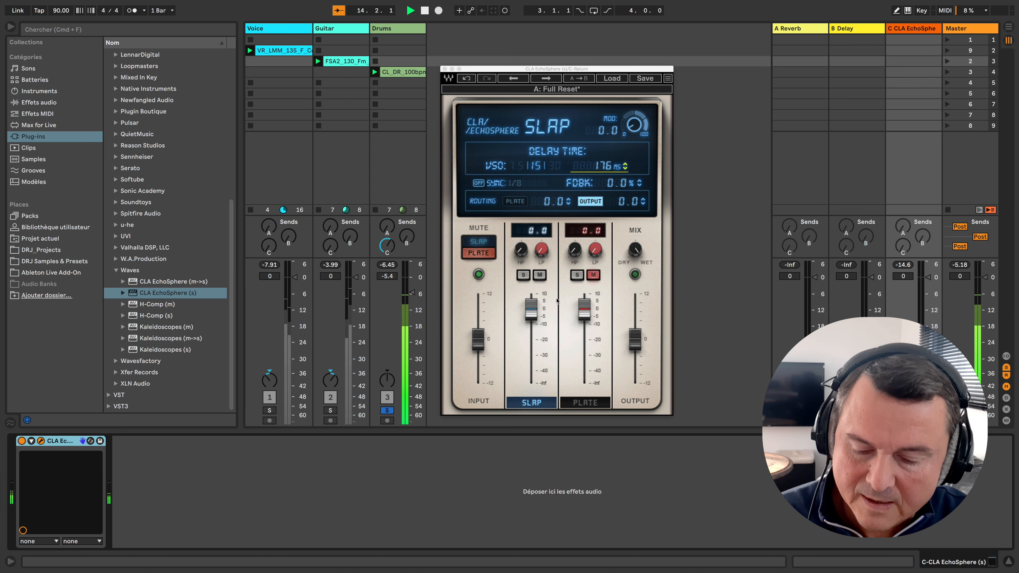
{"action": "key", "text": "space"}
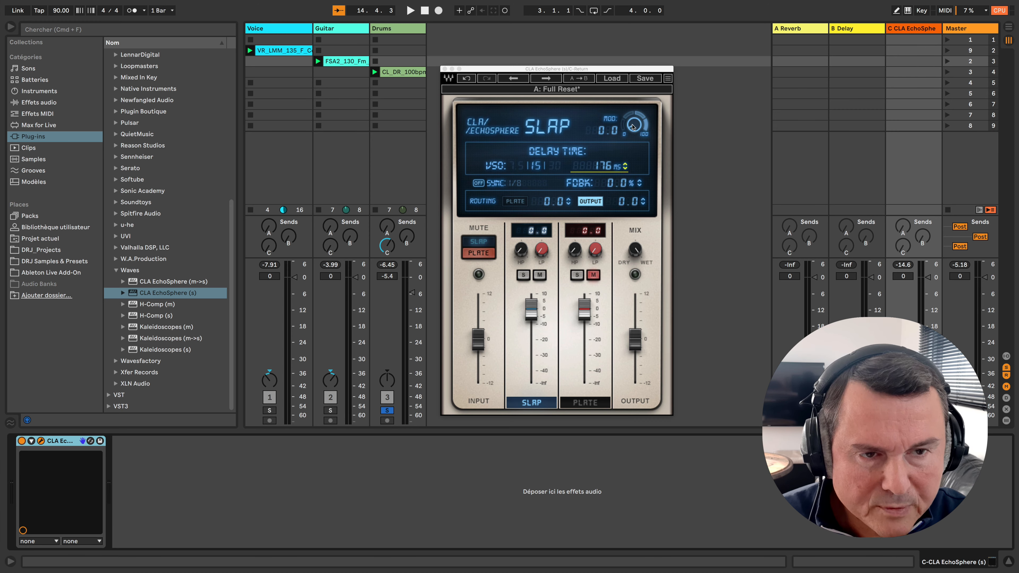
Step: Set the Slap modulation to 80.2, auditioning nearby and higher amounts on the playing drums
{"action": "left_click_drag", "start_coordinate": [632, 127], "coordinate": [632, 122]}
{"action": "key", "text": "space"}
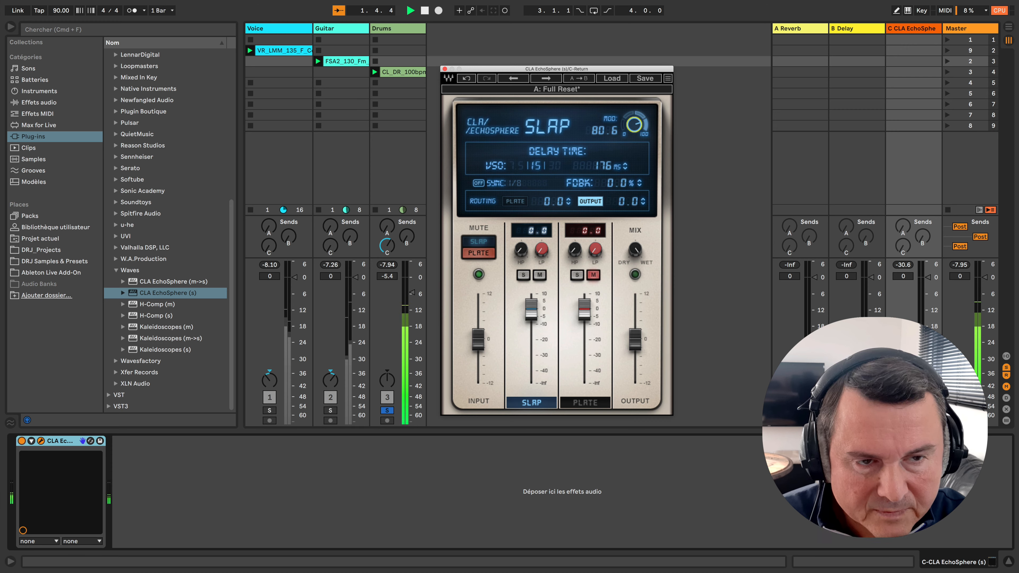
{"action": "left_click_drag", "start_coordinate": [634, 124], "coordinate": [634, 123]}
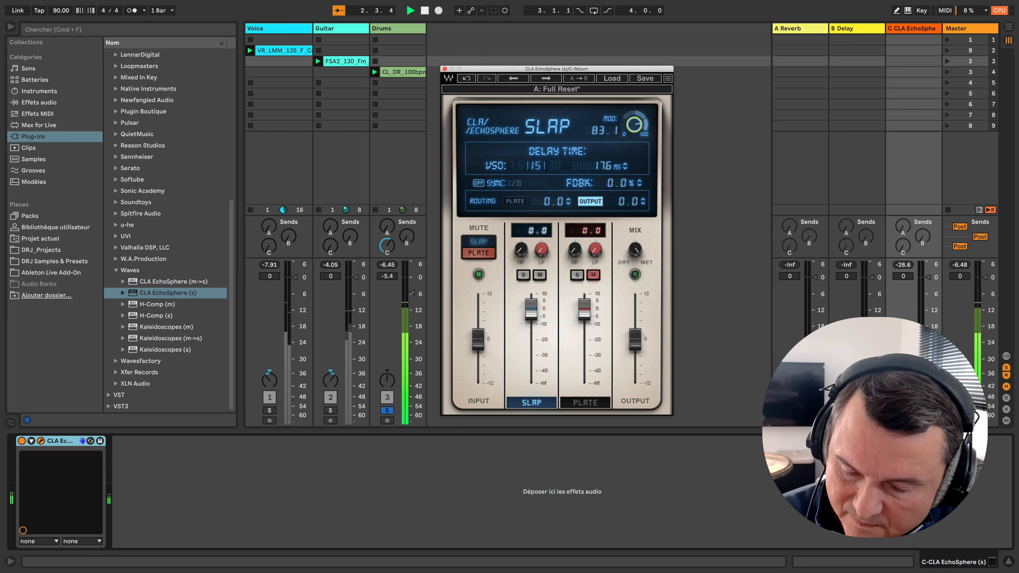
{"action": "left_click_drag", "start_coordinate": [634, 124], "coordinate": [634, 124]}
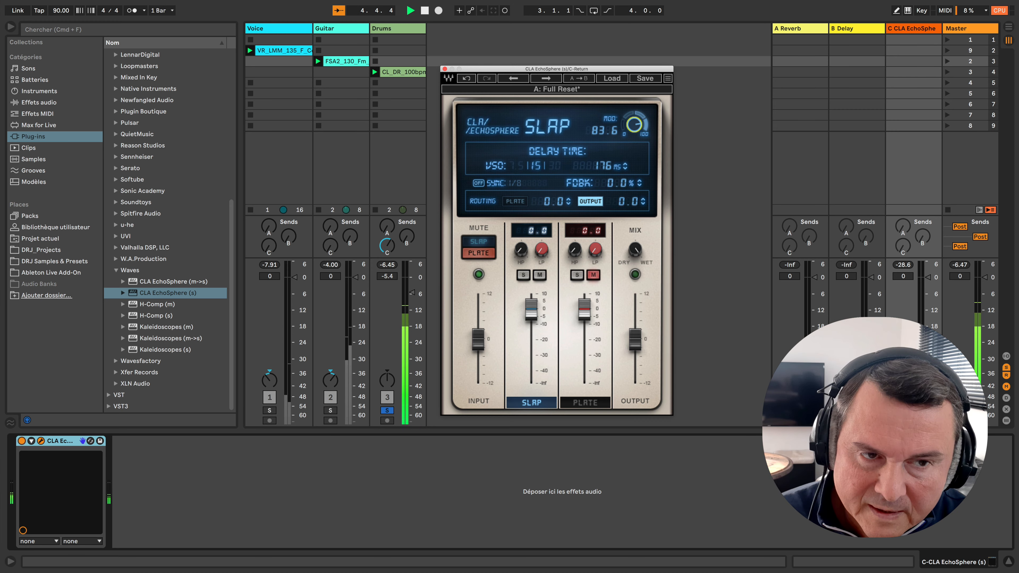
{"action": "left_click_drag", "start_coordinate": [634, 124], "coordinate": [634, 117]}
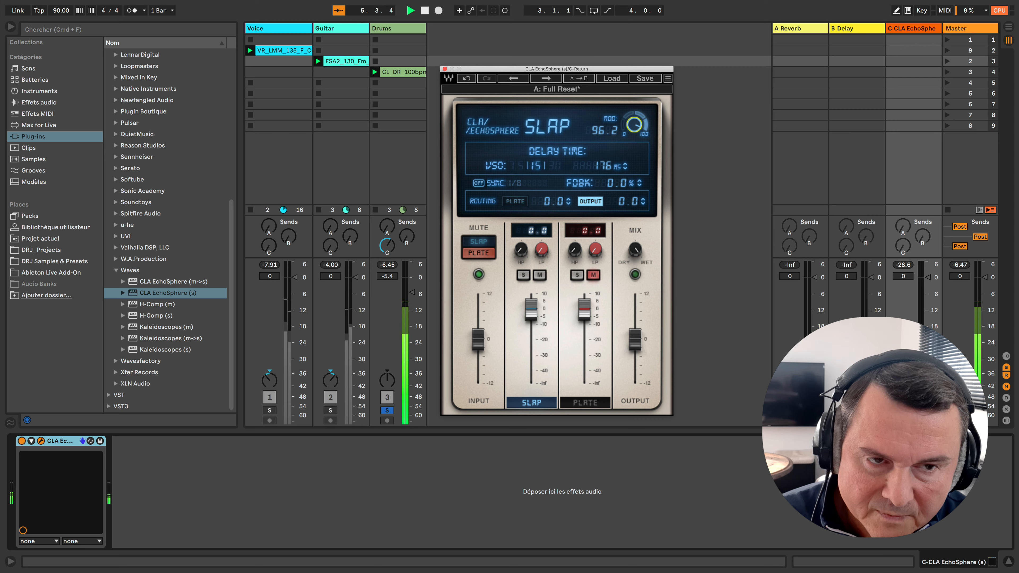
{"action": "left_click_drag", "start_coordinate": [634, 124], "coordinate": [634, 127]}
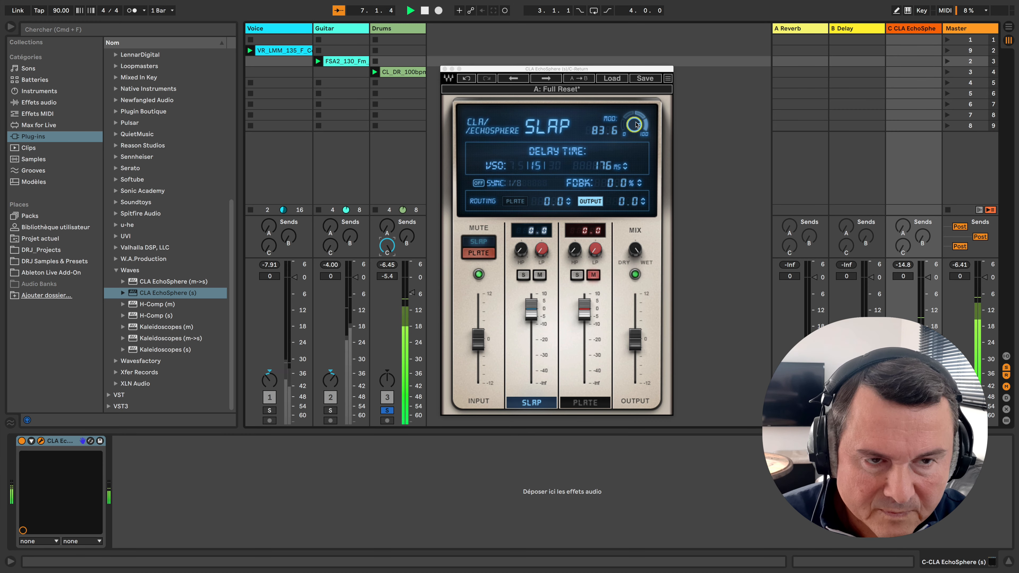
{"action": "left_click_drag", "start_coordinate": [634, 124], "coordinate": [634, 126]}
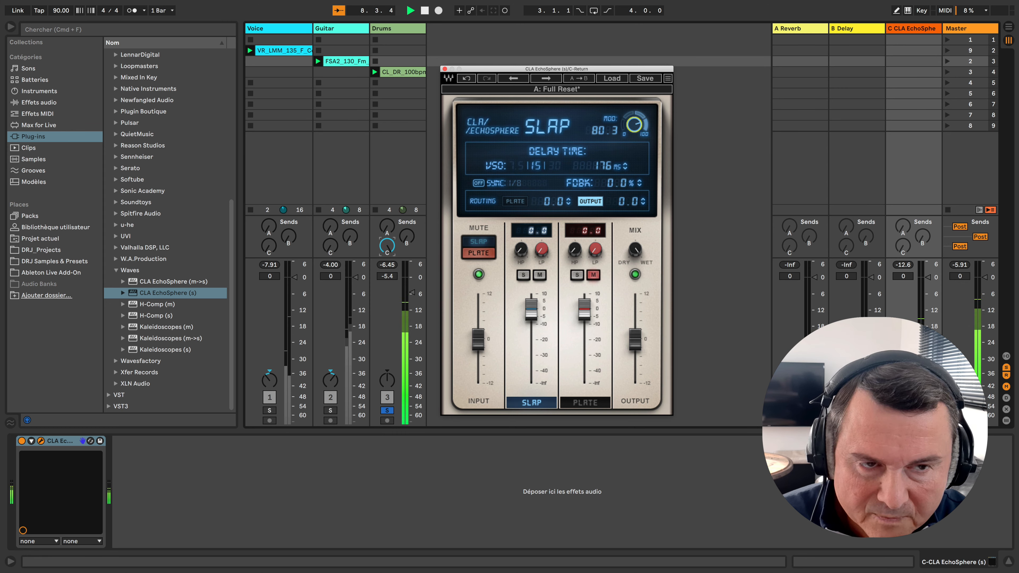
{"action": "left_click_drag", "start_coordinate": [634, 125], "coordinate": [634, 124]}
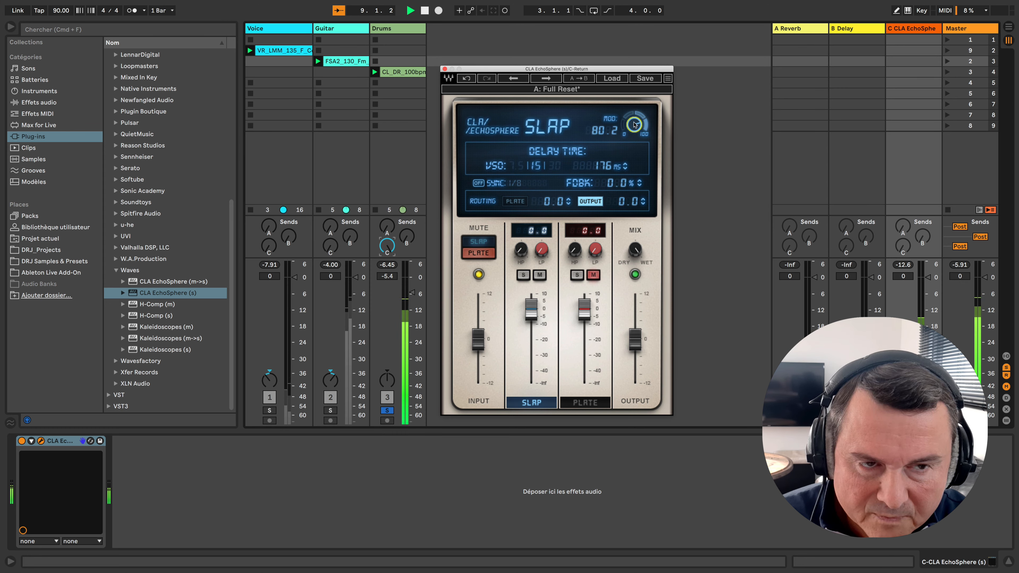
Step: Ride the Drums track's send C by hand between about -16 dB and 0 dB during playback, and stop playback
{"action": "left_click", "coordinate": [387, 246]}
{"action": "left_click_drag", "start_coordinate": [387, 246], "coordinate": [387, 257]}
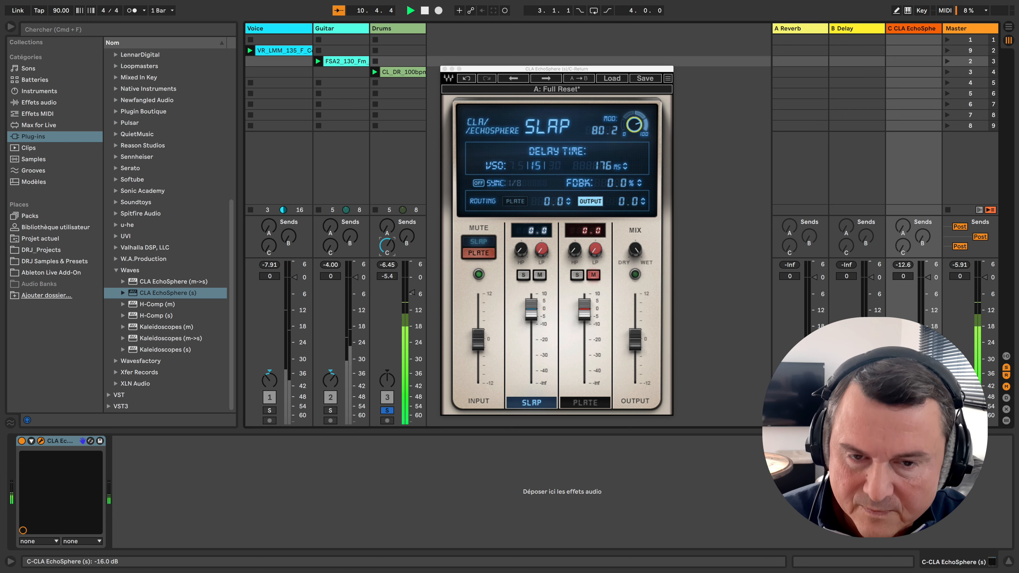
{"action": "left_click_drag", "start_coordinate": [387, 246], "coordinate": [387, 247]}
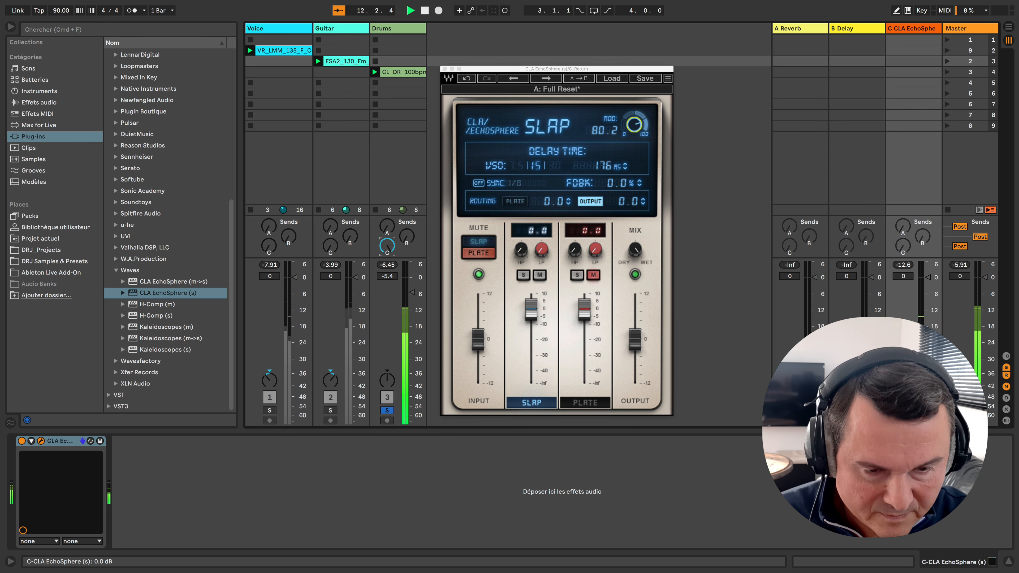
{"action": "left_click_drag", "start_coordinate": [387, 246], "coordinate": [387, 257]}
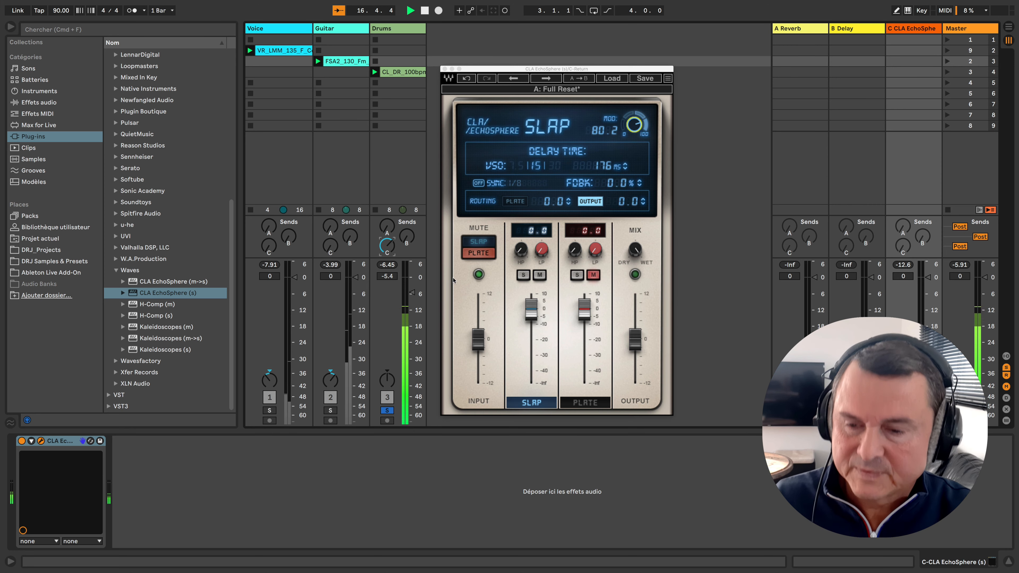
{"action": "left_click", "coordinate": [561, 70]}
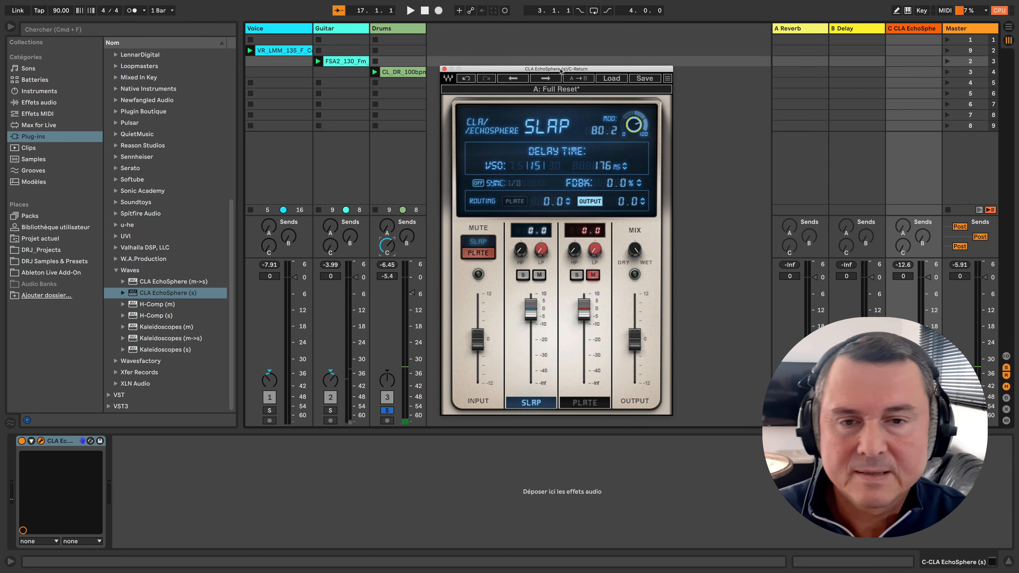
Step: Search the browser for "lfo", load the LFO device on the Drums track and map it to that track's send C
{"action": "key", "text": "super+f"}
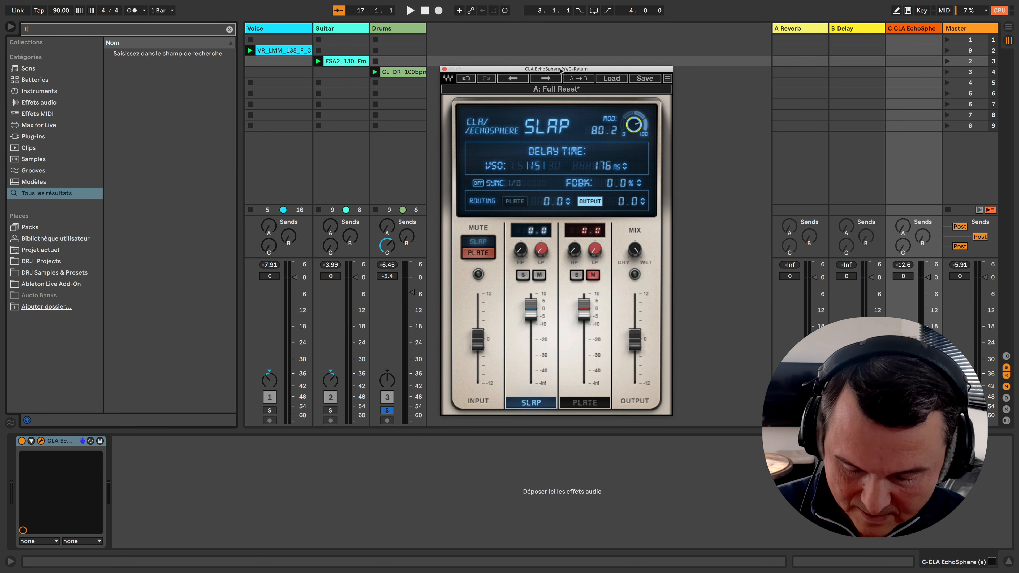
{"action": "type", "text": "lfo"}
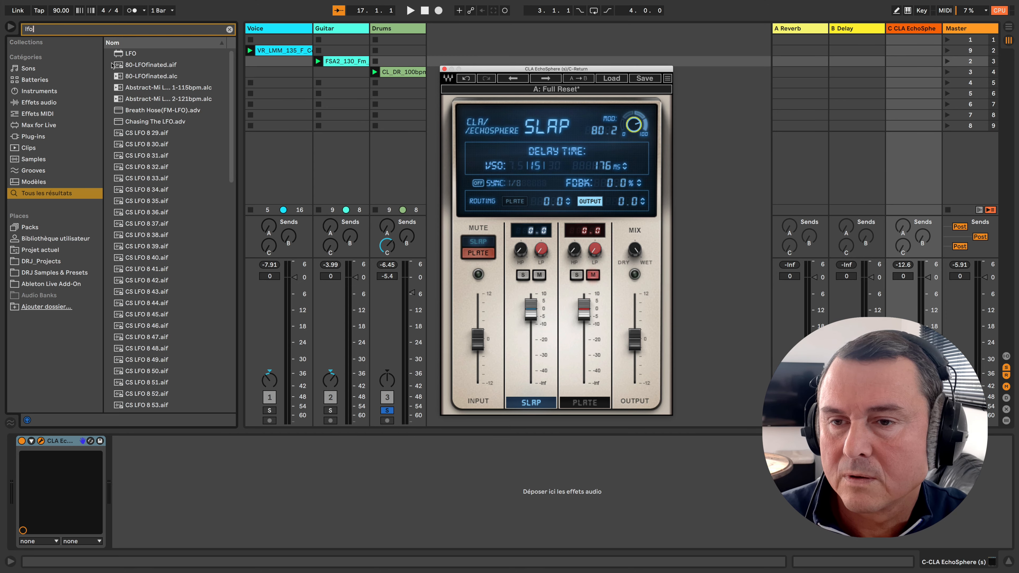
{"action": "key", "text": "Down"}
{"action": "key", "text": "Return"}
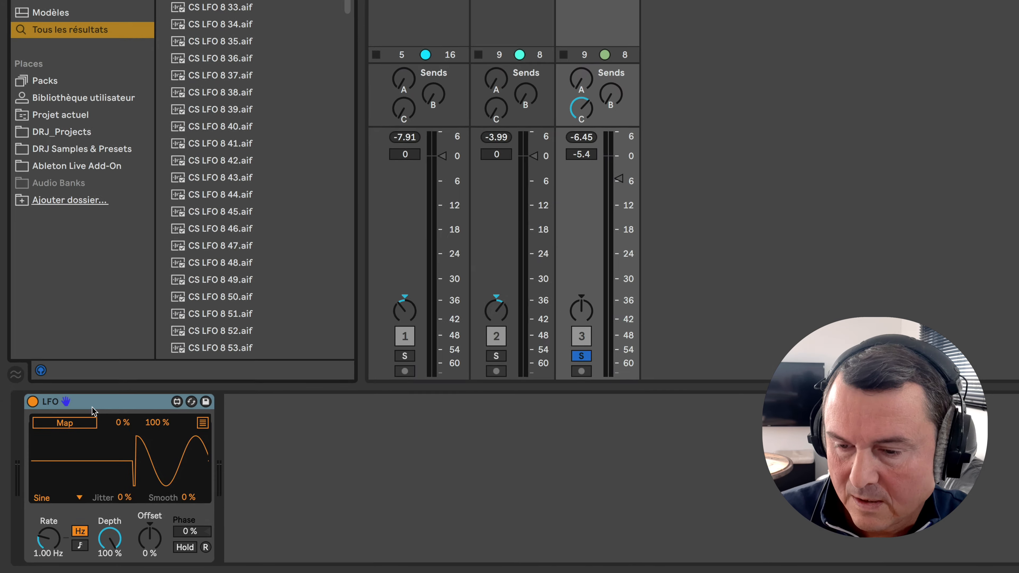
{"action": "left_click", "coordinate": [49, 458]}
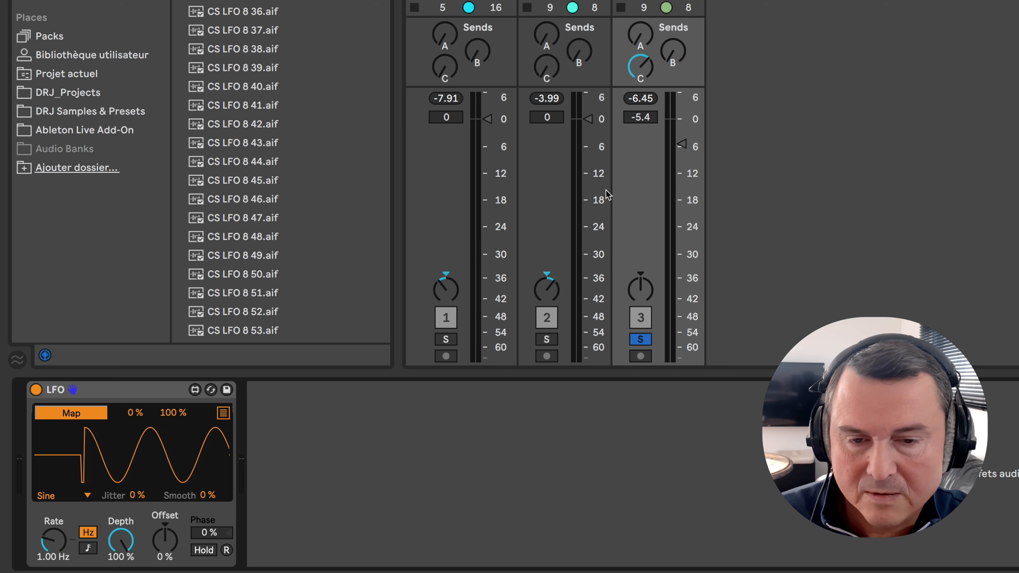
{"action": "left_click", "coordinate": [641, 74]}
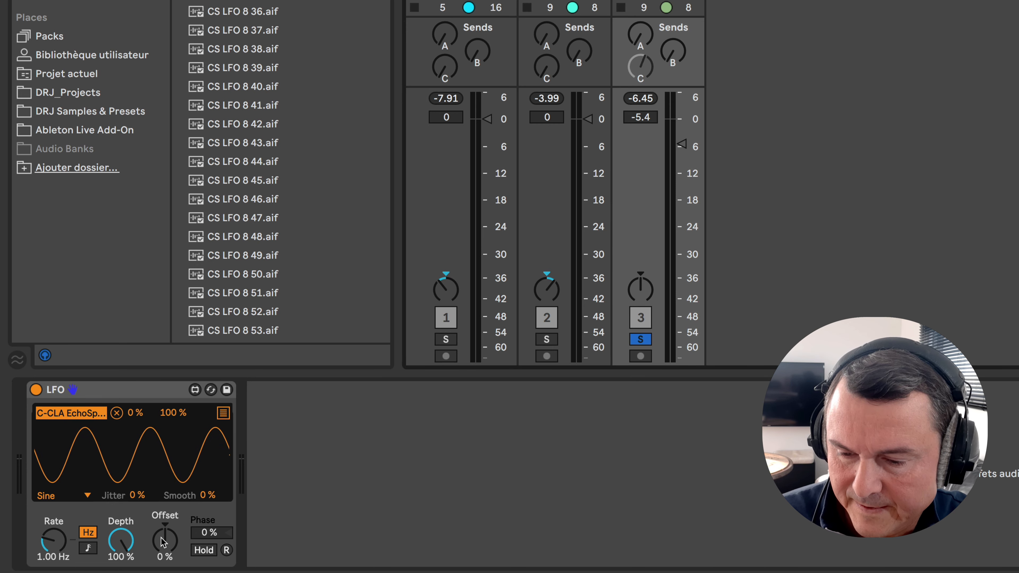
Step: Set the LFO's depth to 23.6 % and its rate to a tempo-synced 3/8
{"action": "left_click_drag", "start_coordinate": [121, 540], "coordinate": [121, 566]}
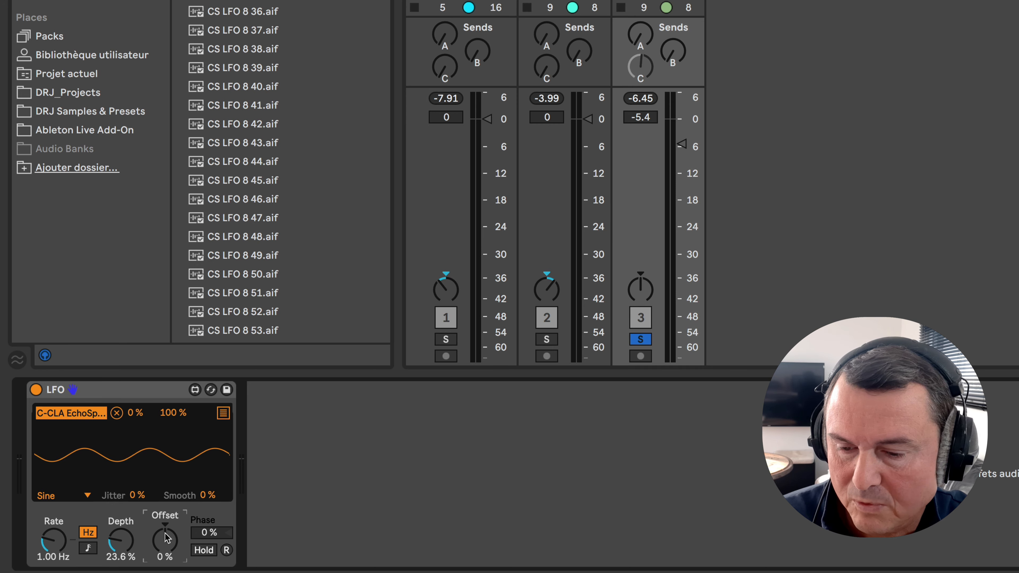
{"action": "left_click", "coordinate": [88, 548]}
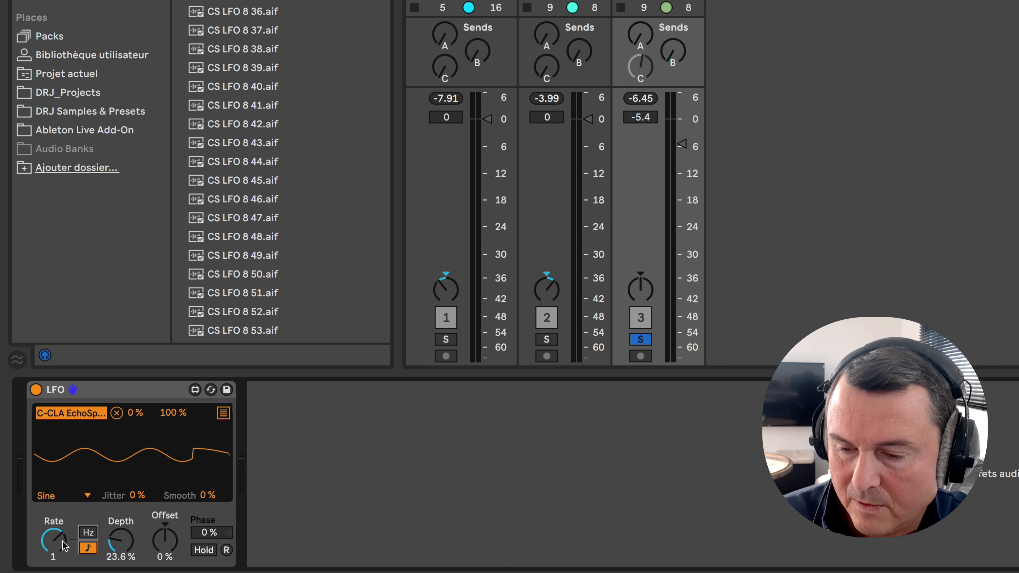
{"action": "left_click_drag", "start_coordinate": [64, 546], "coordinate": [64, 540]}
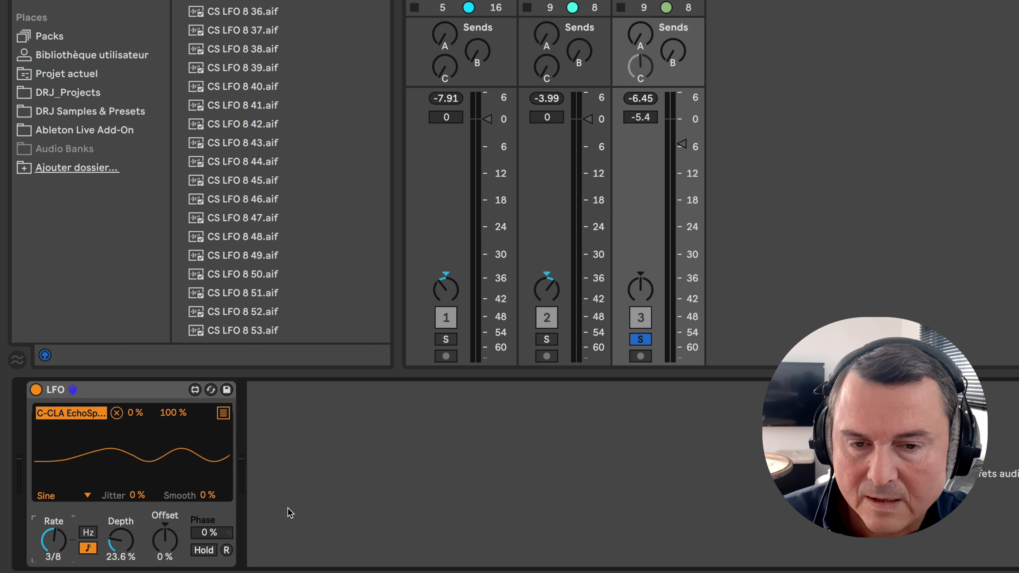
Step: Play the drums and adjust the LFO to an offset of 19 % and a depth of 36.2 %
{"action": "key", "text": "space"}
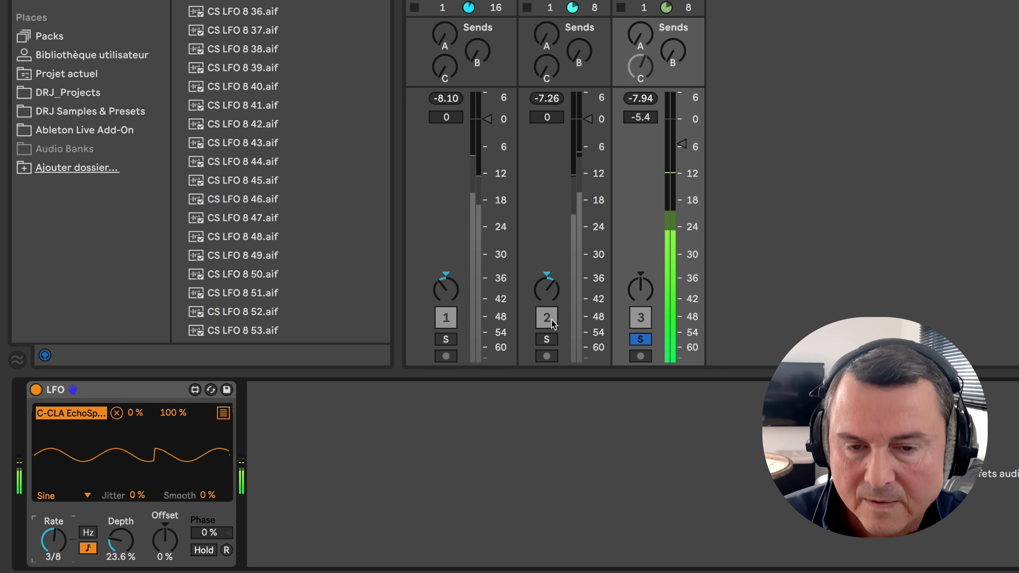
{"action": "left_click_drag", "start_coordinate": [164, 539], "coordinate": [164, 528]}
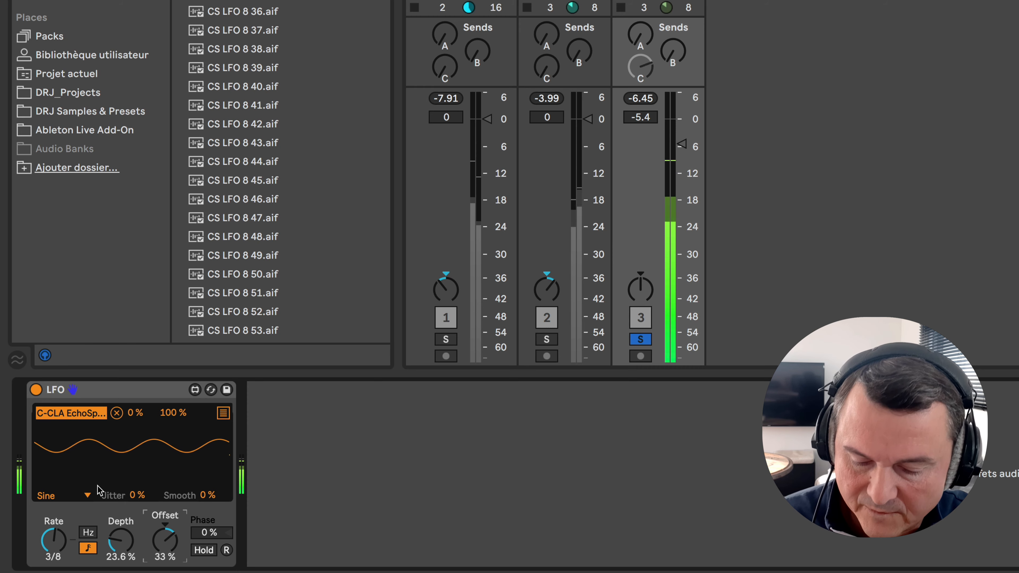
{"action": "left_click_drag", "start_coordinate": [165, 539], "coordinate": [165, 560]}
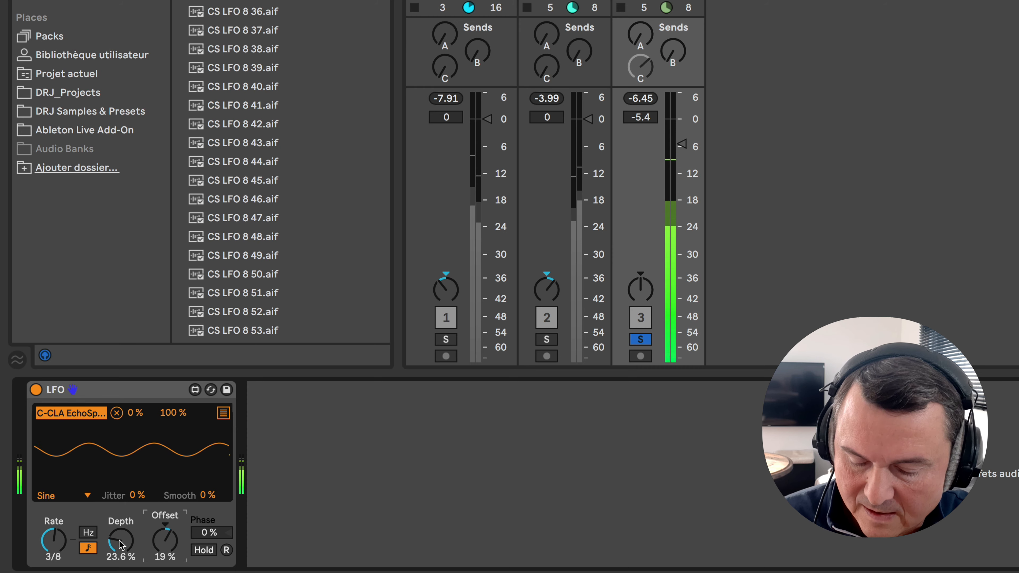
{"action": "left_click_drag", "start_coordinate": [121, 544], "coordinate": [120, 532]}
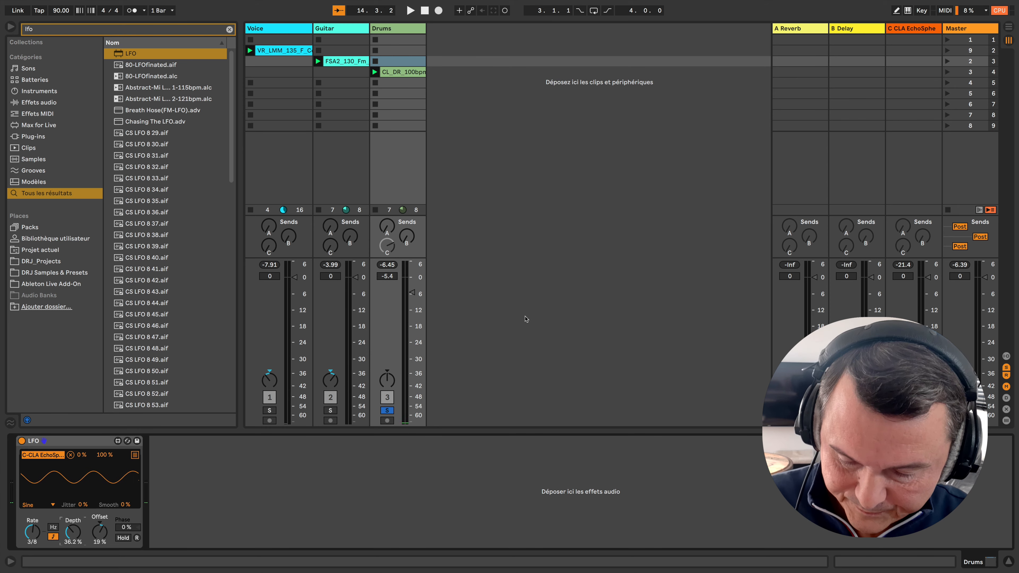
Step: Unsolo the Drums track, play the full mix and show return C's EchoSphere, and stop playback
{"action": "left_click", "coordinate": [387, 410]}
{"action": "key", "text": "space"}
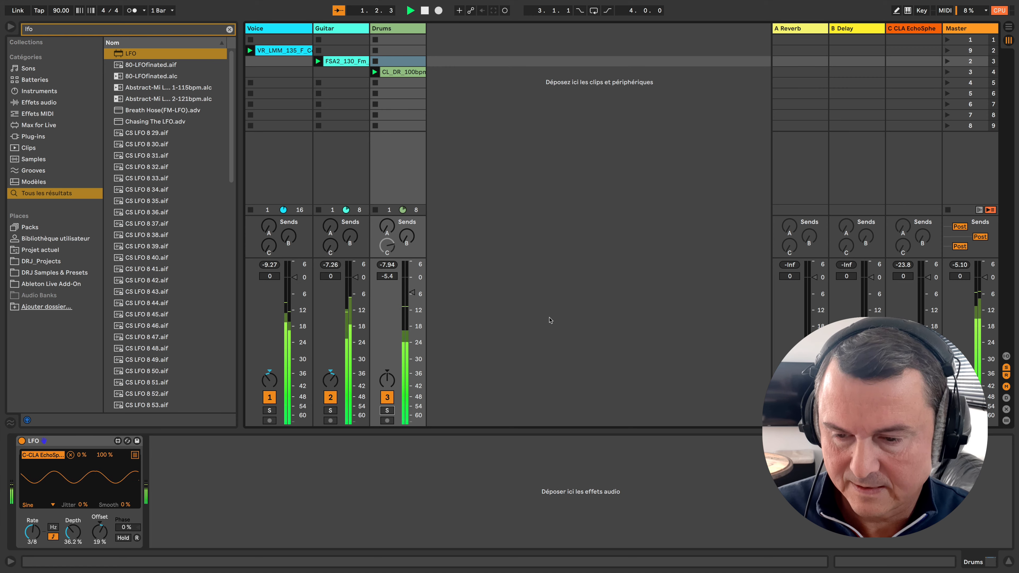
{"action": "left_click", "coordinate": [917, 34]}
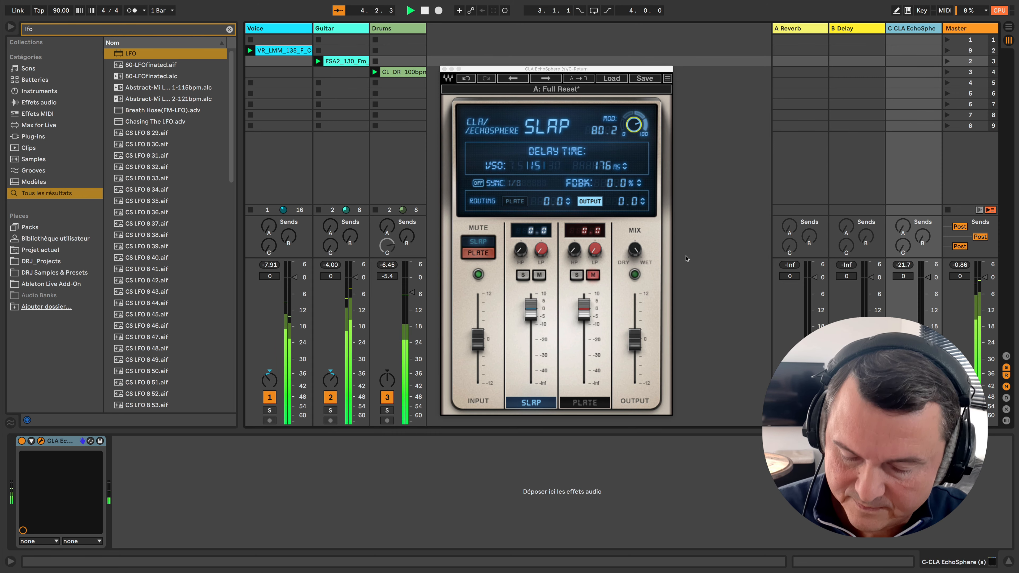
{"action": "key", "text": "space"}
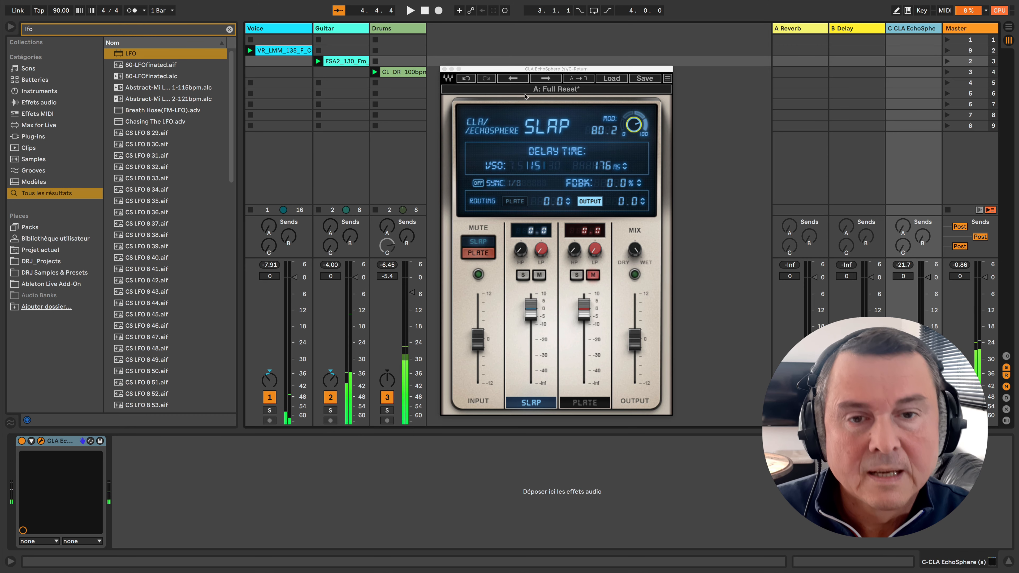
Step: Insert a new audio track after Drums and show the tracks' input and output routing
{"action": "left_click", "coordinate": [414, 34]}
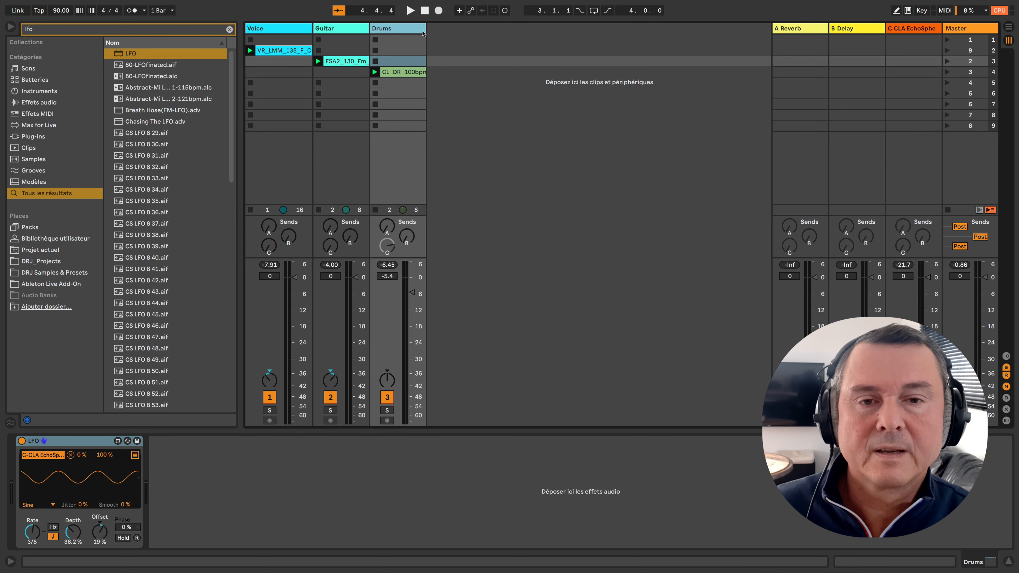
{"action": "key", "text": "super+t"}
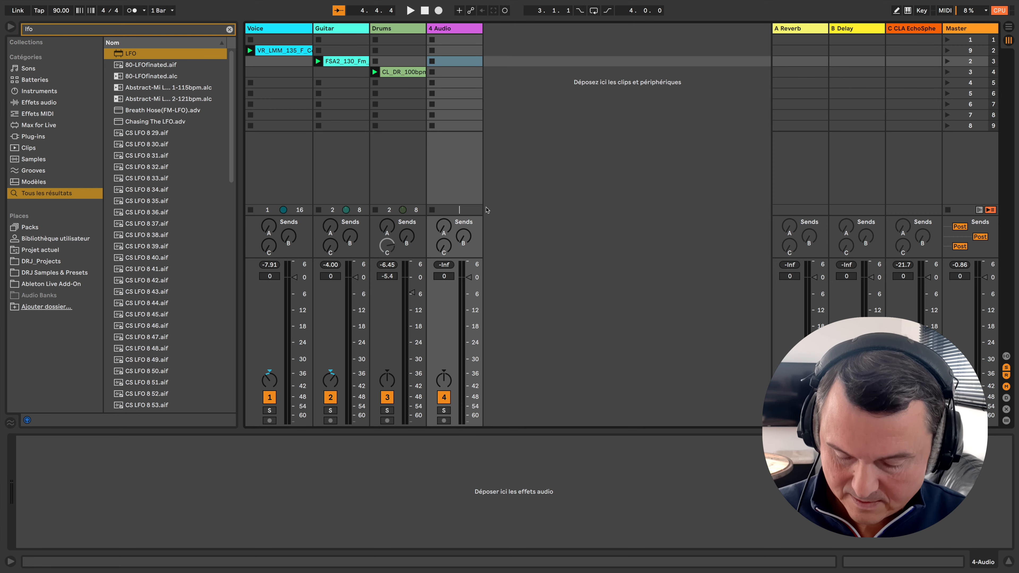
{"action": "key", "text": "super+alt+i"}
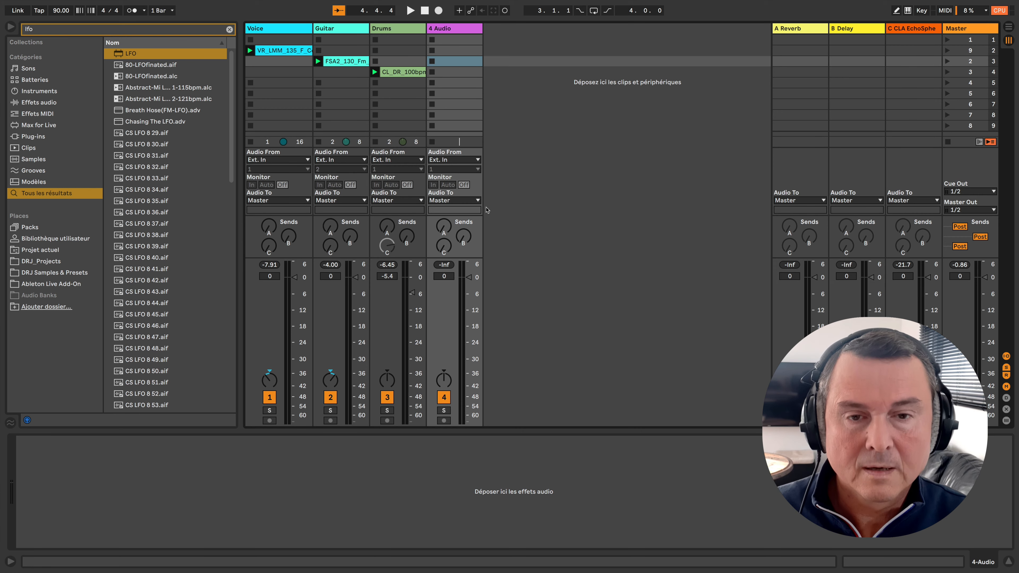
Step: Set the 4 Audio track's input to Resampling and switch off CLA EchoSphere on return C, Guitar and Voice
{"action": "left_click", "coordinate": [457, 161]}
{"action": "left_click", "coordinate": [464, 191]}
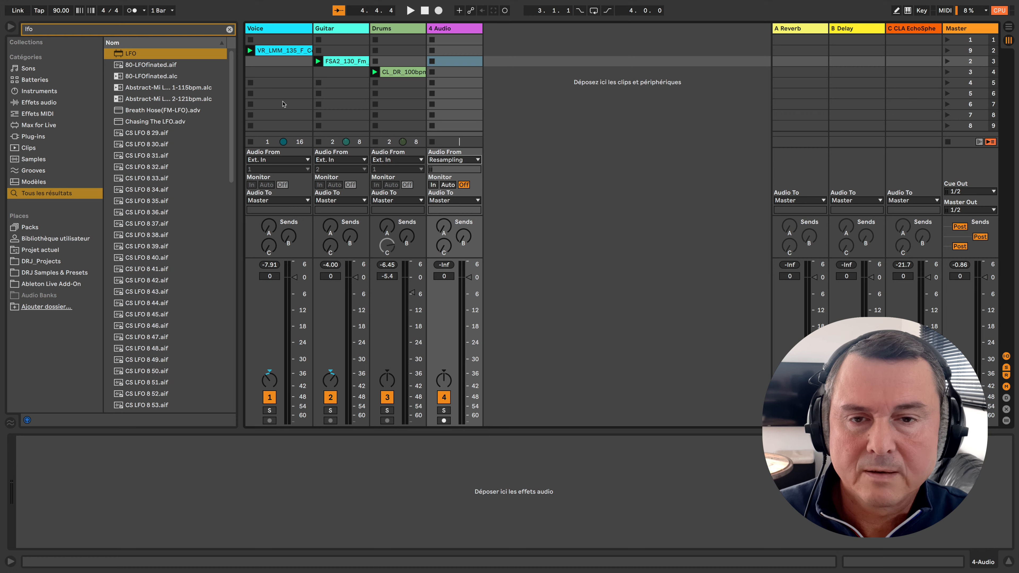
{"action": "left_click", "coordinate": [905, 25]}
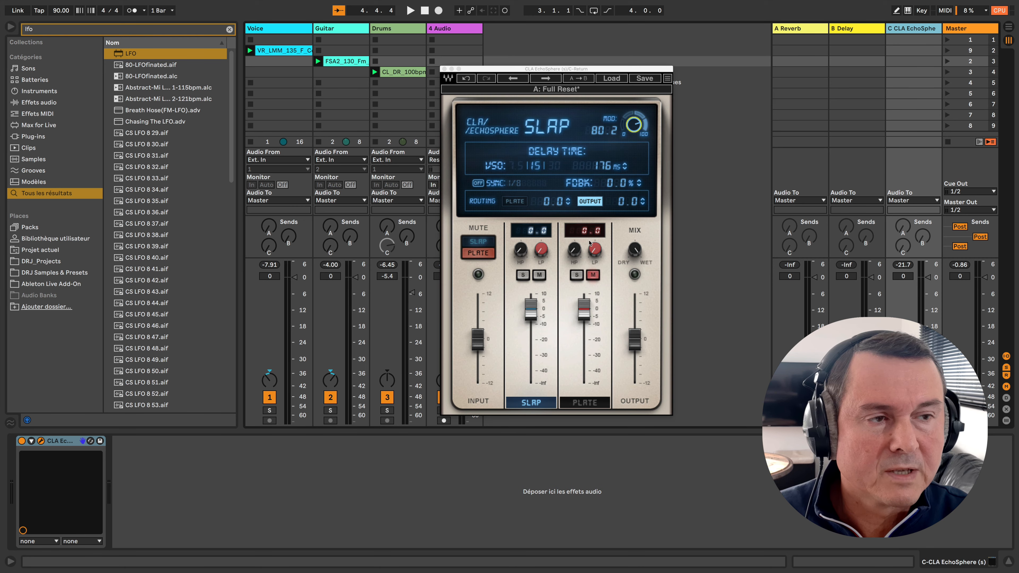
{"action": "left_click", "coordinate": [22, 441]}
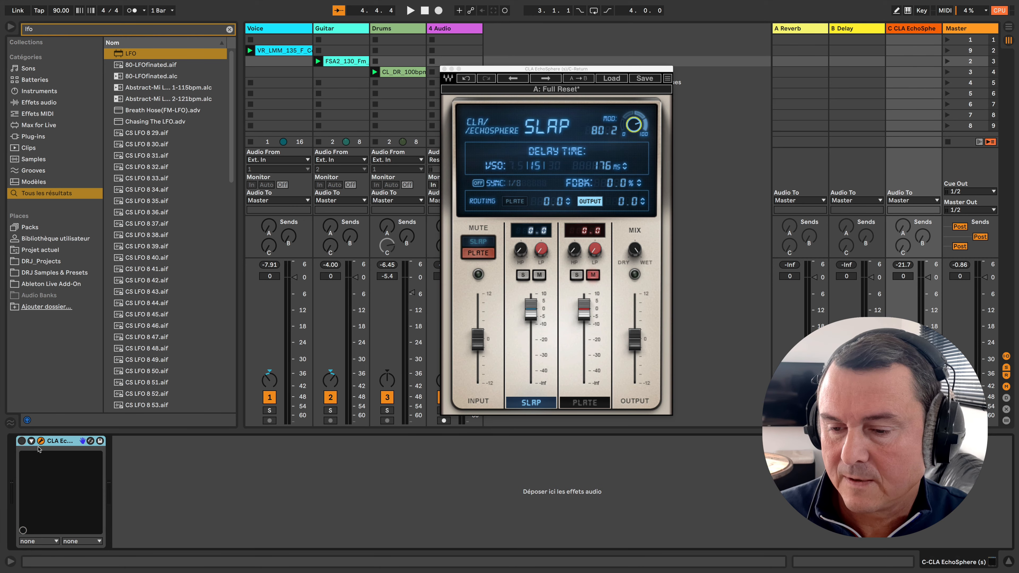
{"action": "left_click", "coordinate": [352, 33]}
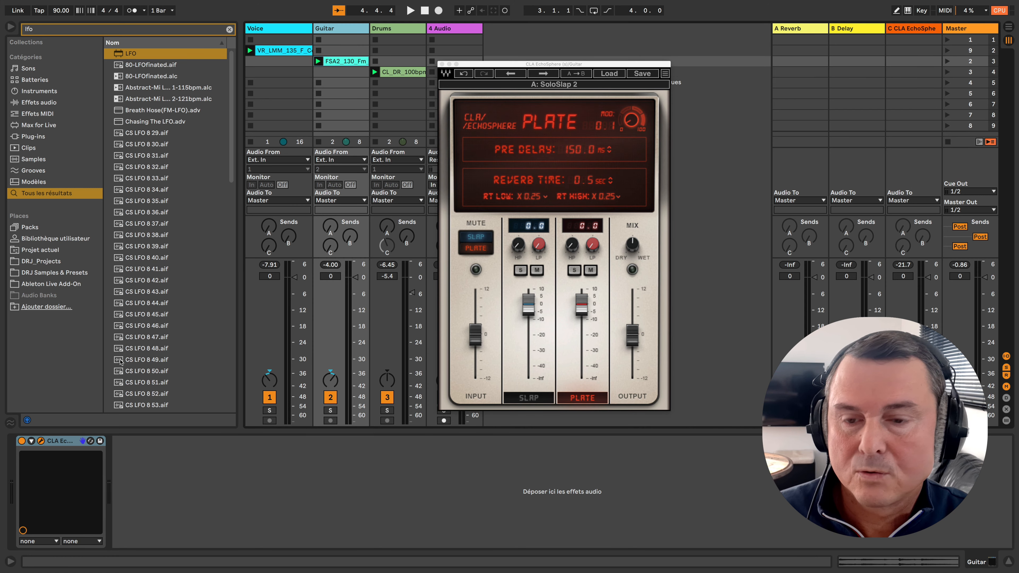
{"action": "left_click", "coordinate": [22, 442]}
{"action": "left_click", "coordinate": [271, 29]}
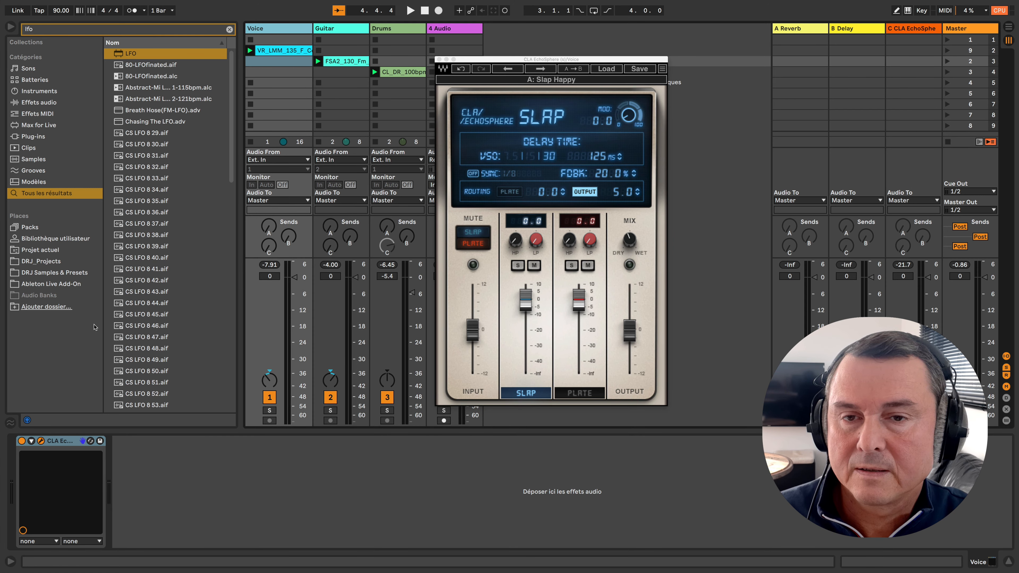
{"action": "left_click", "coordinate": [22, 441]}
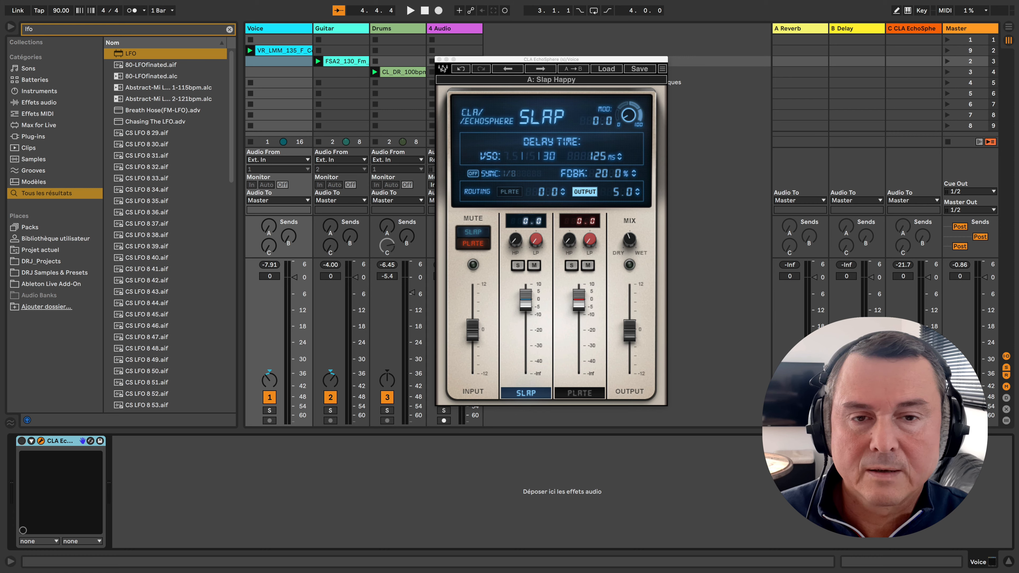
Step: Arm the 4 Audio track and record the dry mix into its first clip slot for four bars
{"action": "left_click", "coordinate": [447, 34]}
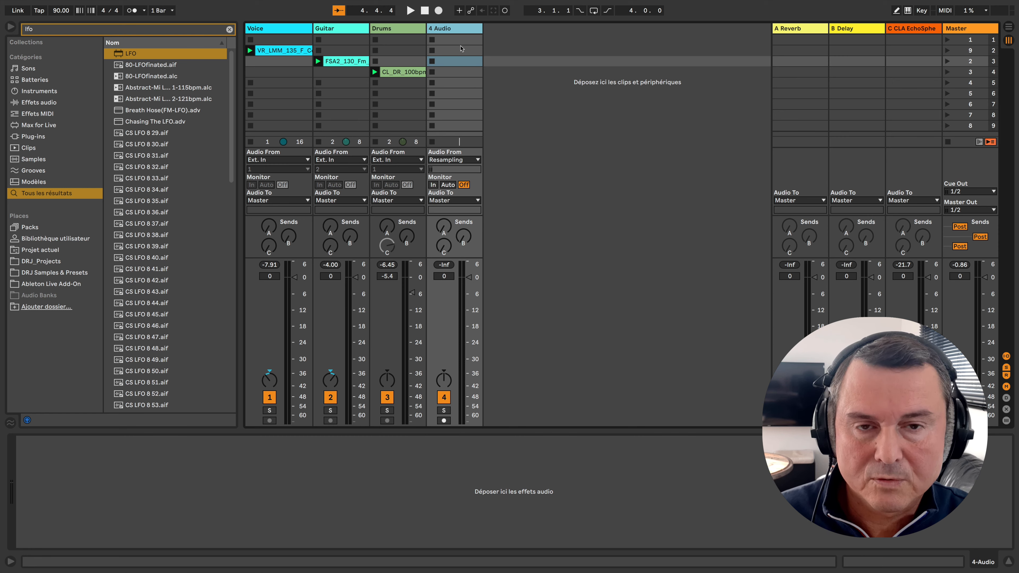
{"action": "left_click", "coordinate": [443, 420]}
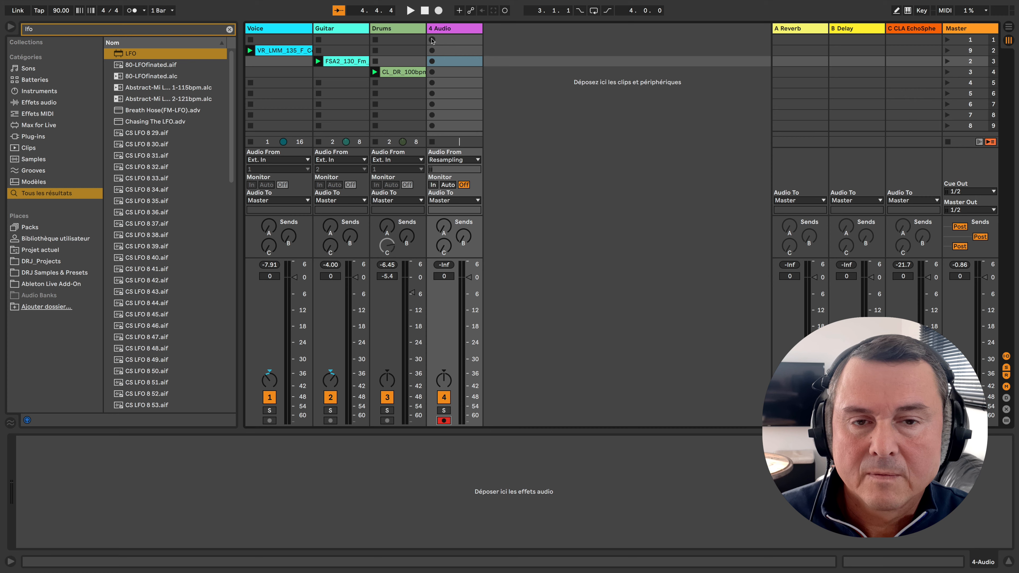
{"action": "left_click", "coordinate": [432, 40]}
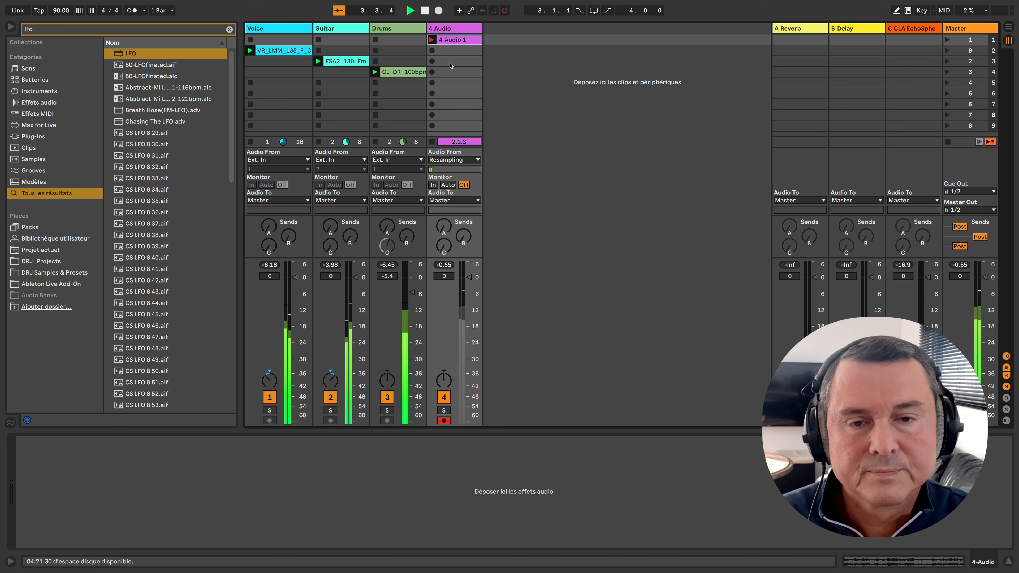
{"action": "left_click", "coordinate": [432, 40]}
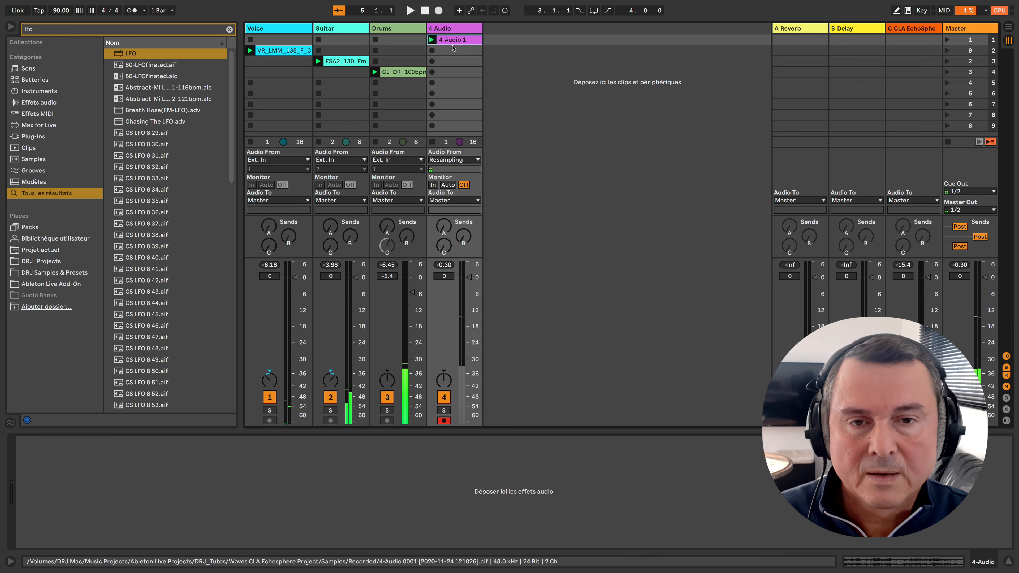
Step: Deactivate the 4 Audio track and briefly play and stop the set
{"action": "left_click", "coordinate": [444, 397]}
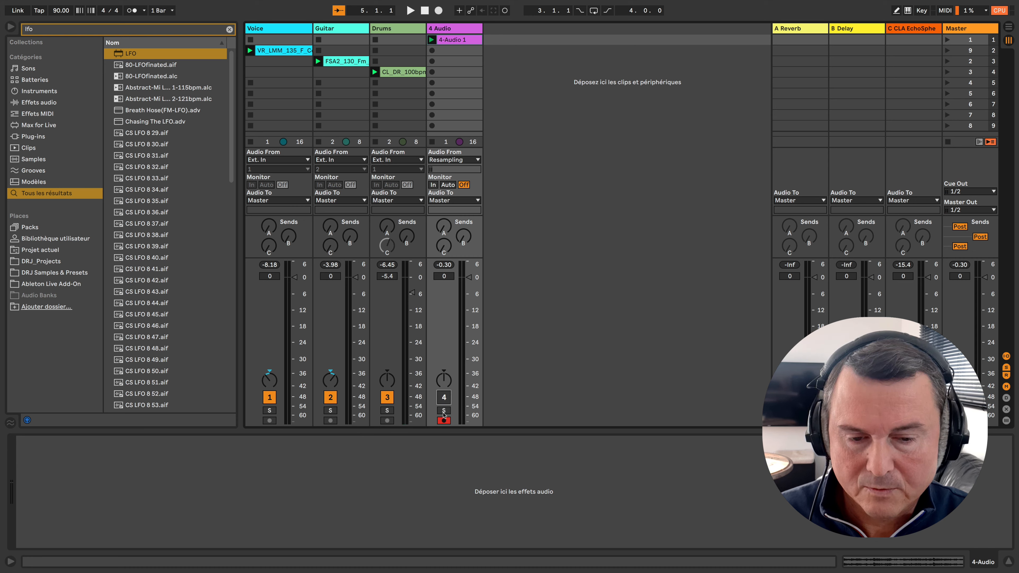
{"action": "key", "text": "space"}
{"action": "key", "text": "space"}
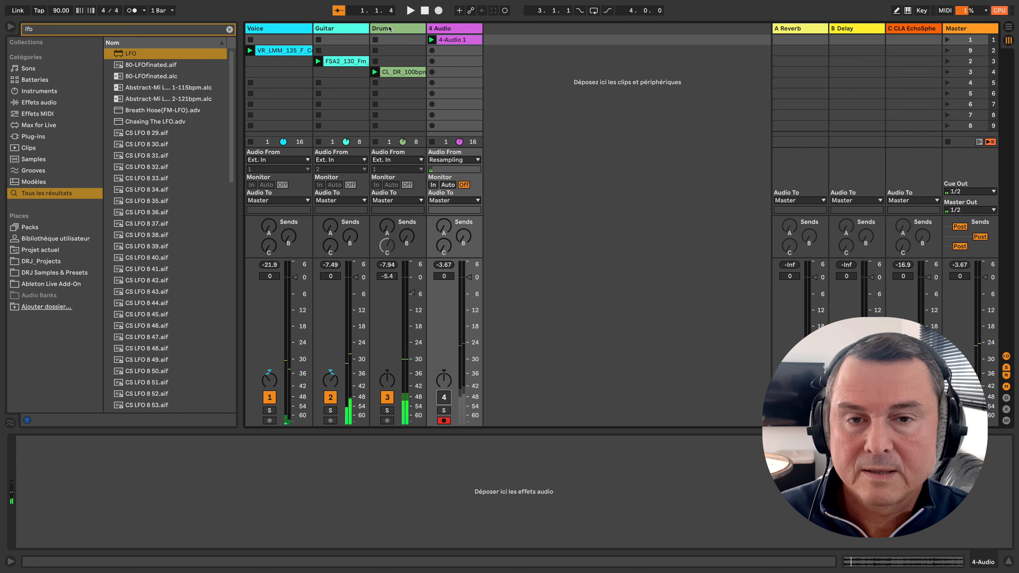
Step: Switch CLA EchoSphere back on for the Guitar, Voice and return C
{"action": "left_click", "coordinate": [364, 31]}
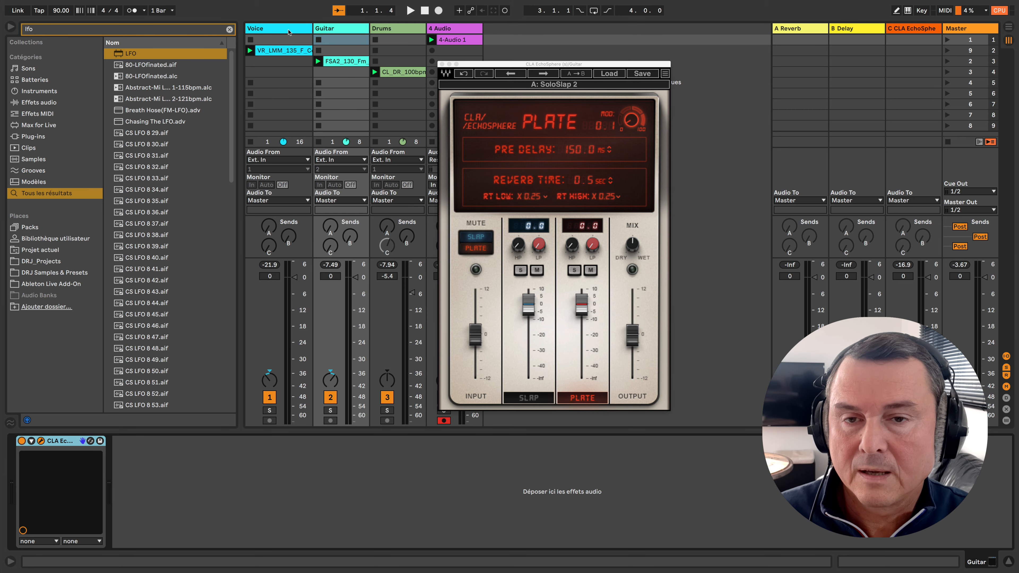
{"action": "key", "text": "Left"}
{"action": "left_click", "coordinate": [22, 441]}
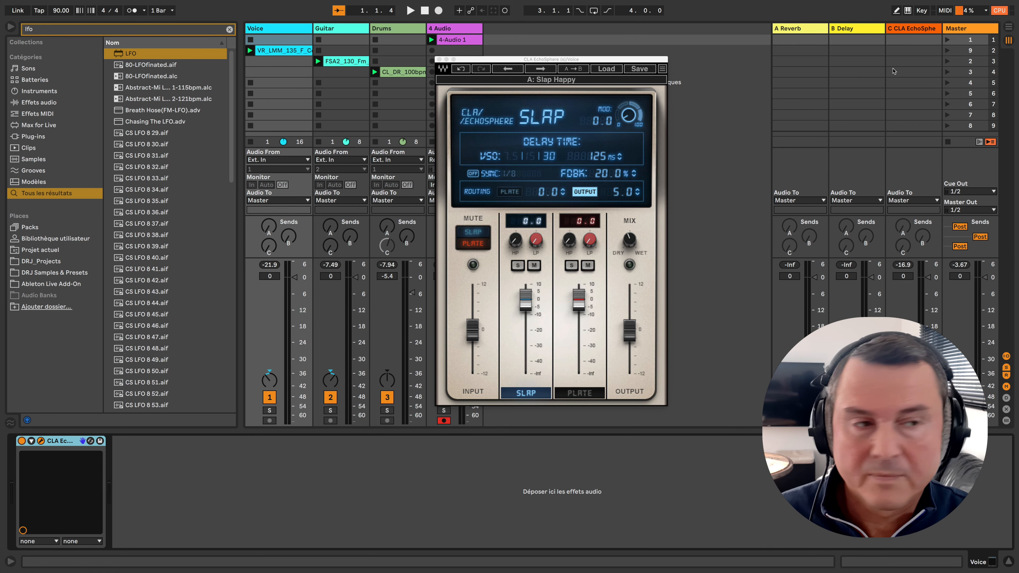
{"action": "left_click", "coordinate": [911, 31]}
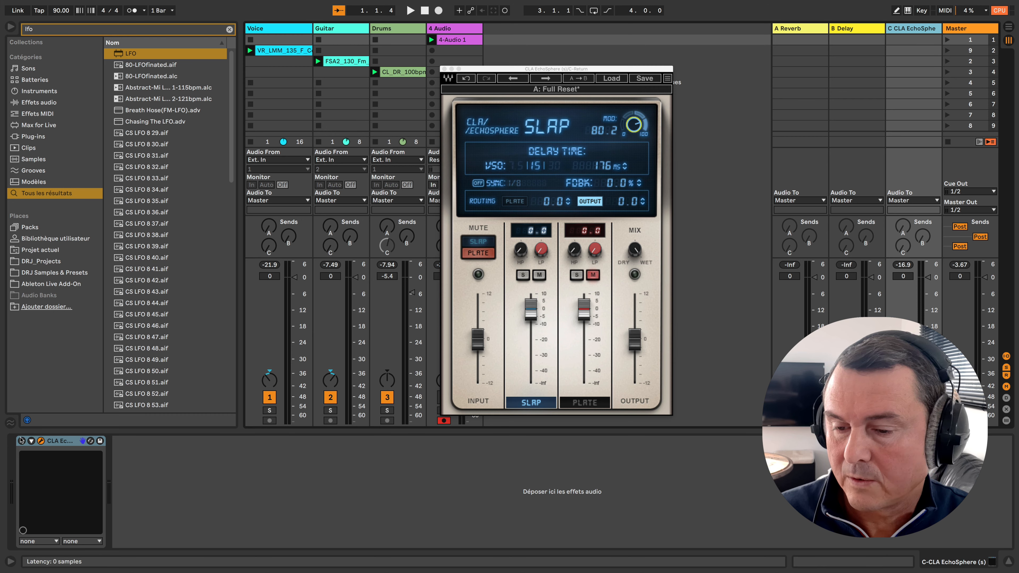
Step: Compare the dry recording with the processed mix by toggling the 4 Audio track's solo during playback, and stop playback
{"action": "left_click", "coordinate": [463, 31]}
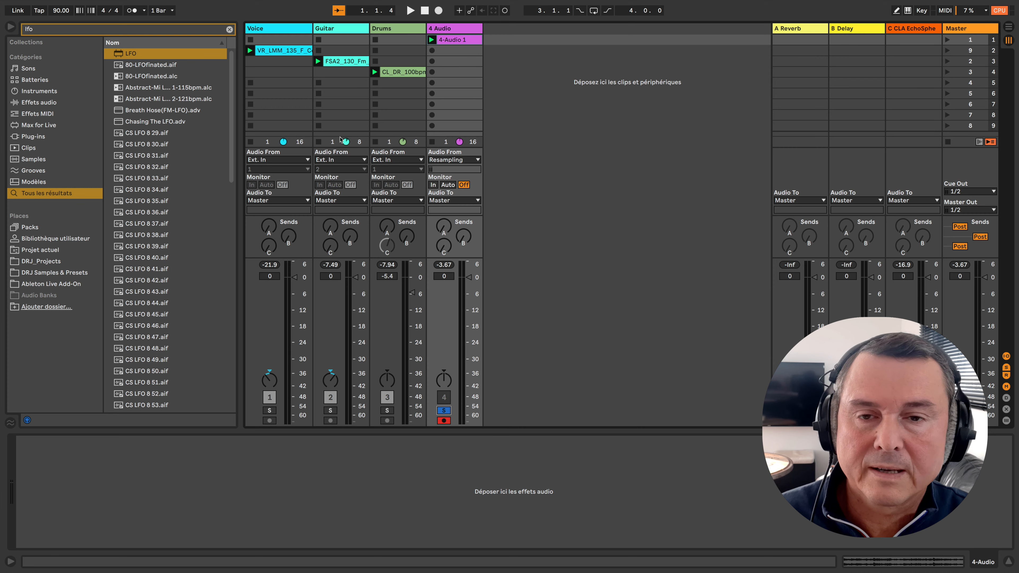
{"action": "key", "text": "space"}
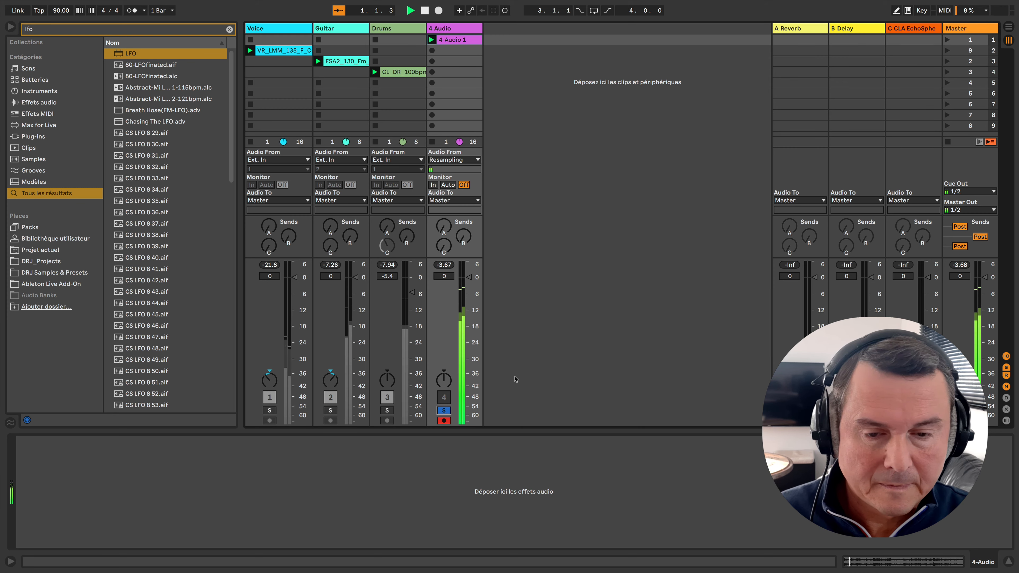
{"action": "left_click", "coordinate": [443, 410]}
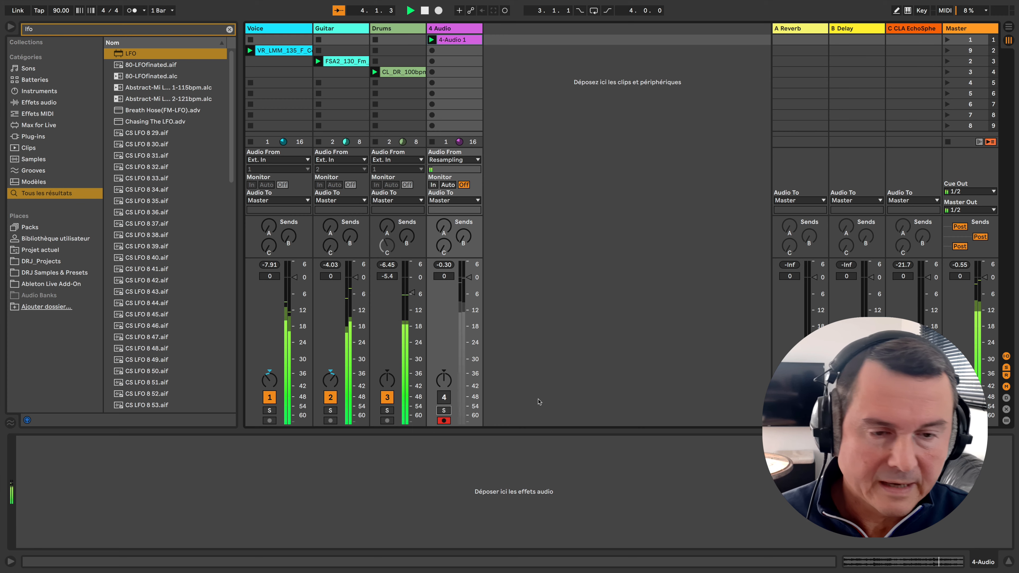
{"action": "left_click", "coordinate": [443, 410]}
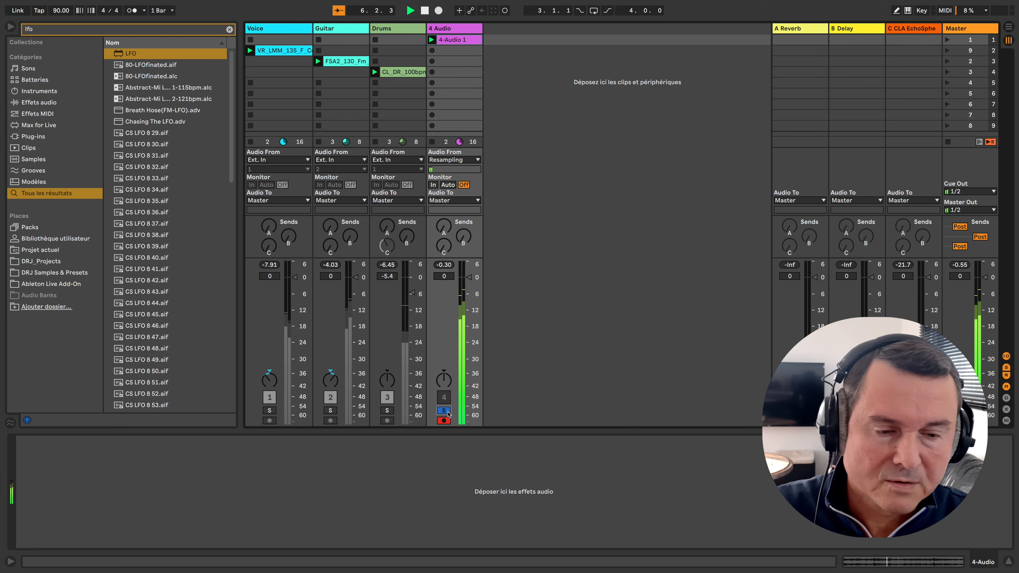
{"action": "left_click", "coordinate": [443, 410]}
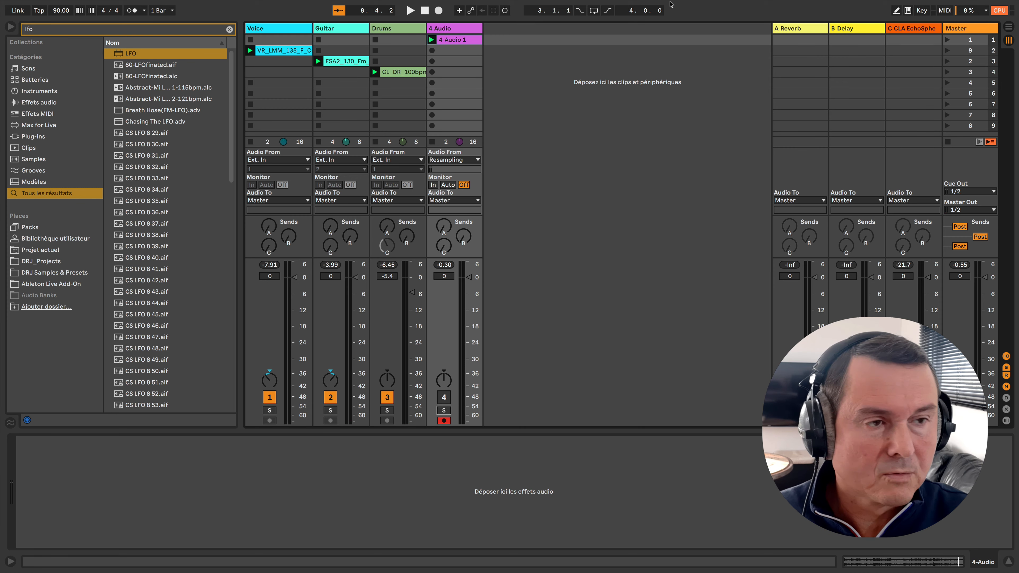
Step: Activate Ozone 9 Imager on the Master and place its open window above the mixer
{"action": "left_click", "coordinate": [964, 29]}
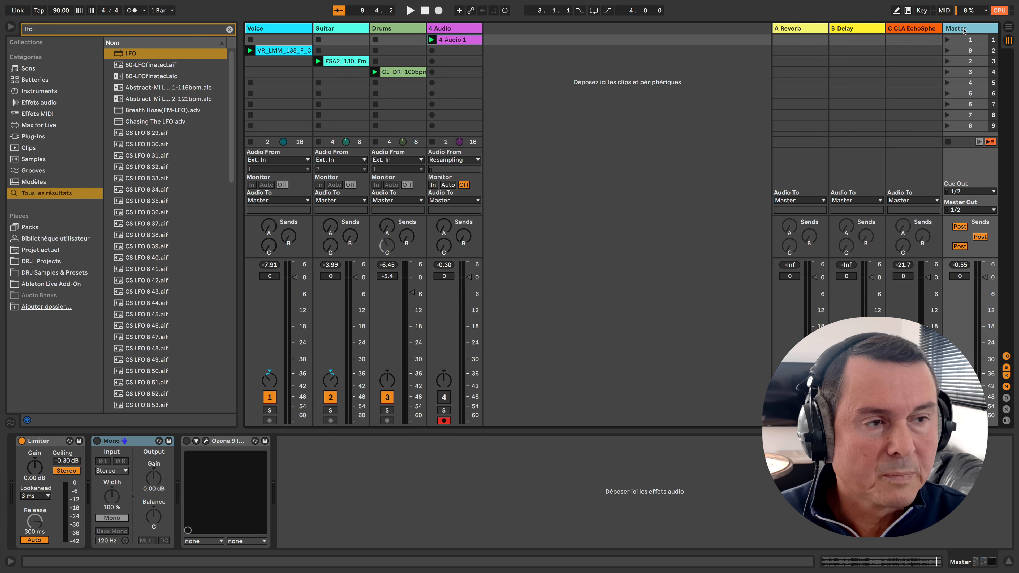
{"action": "left_click", "coordinate": [187, 440]}
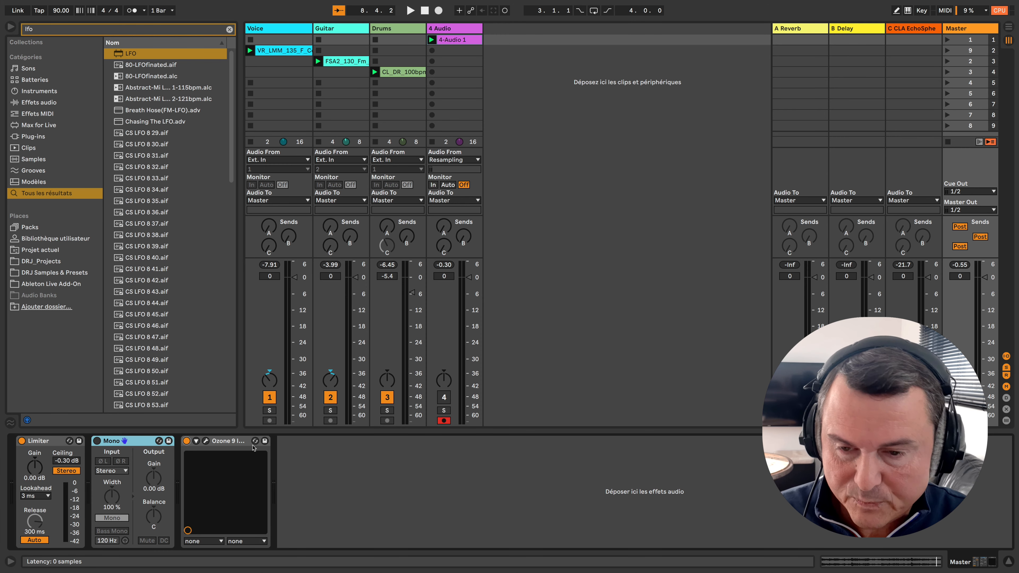
{"action": "left_click", "coordinate": [206, 440]}
{"action": "mouse_move", "coordinate": [580, 51]}
{"action": "left_mouse_down"}
{"action": "mouse_move", "coordinate": [614, 82]}
{"action": "mouse_move", "coordinate": [571, 51]}
{"action": "mouse_move", "coordinate": [575, 58]}
{"action": "left_mouse_up"}
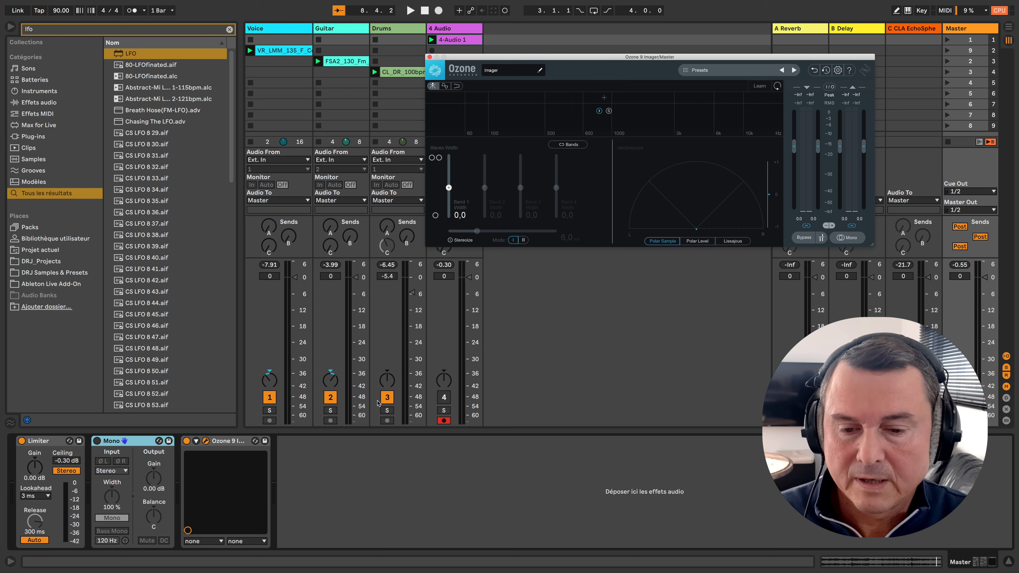
Step: Play the mix and compare the stereo images of the processed and dry versions in Ozone 9 Imager
{"action": "key", "text": "space"}
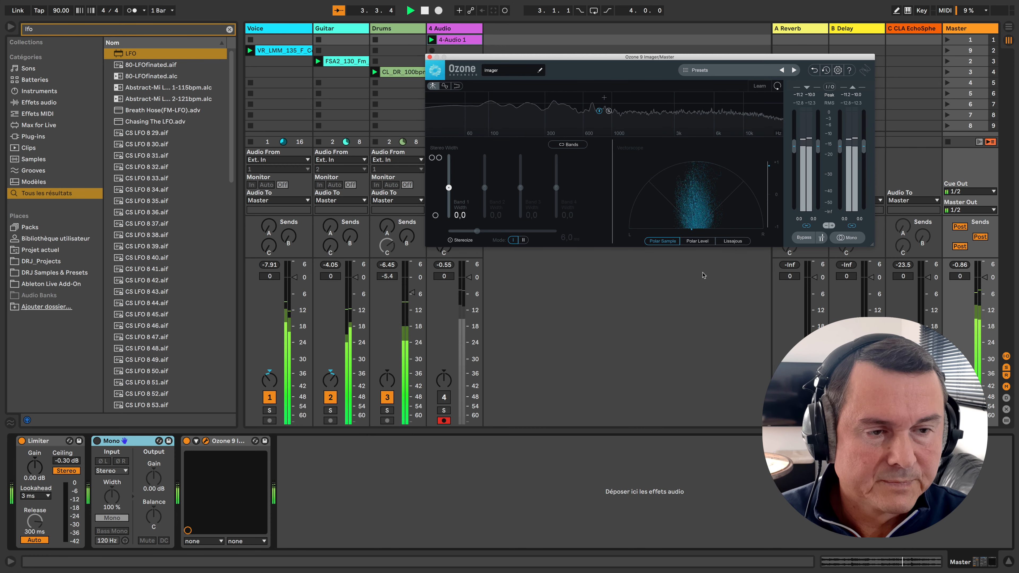
{"action": "left_click", "coordinate": [444, 411]}
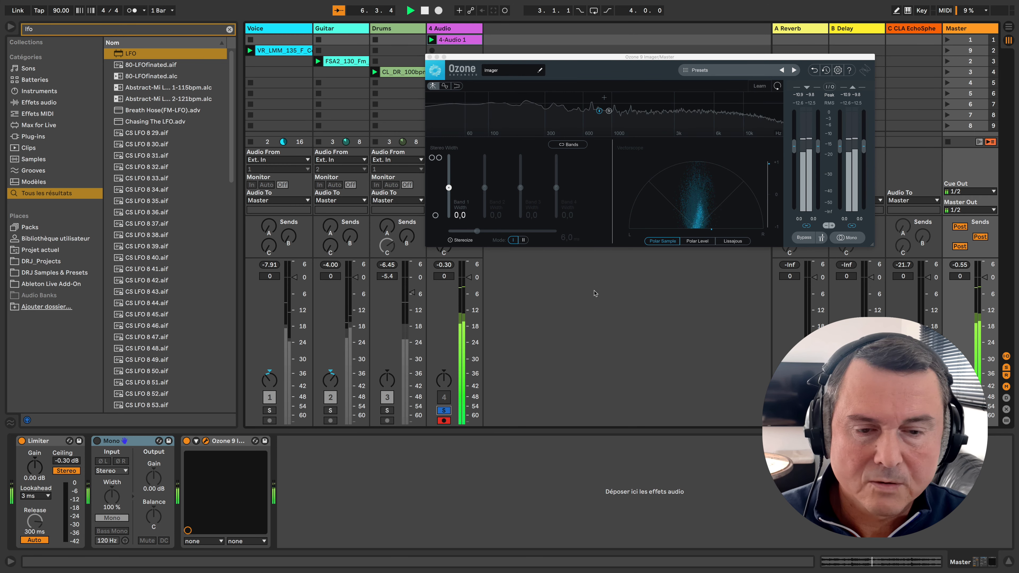
{"action": "left_click", "coordinate": [444, 410]}
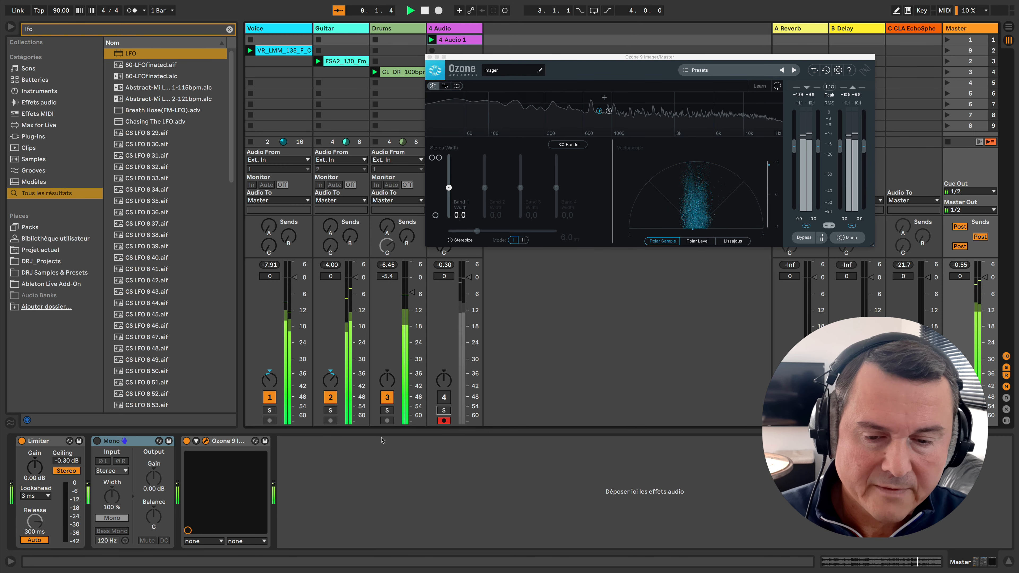
{"action": "key", "text": "space"}
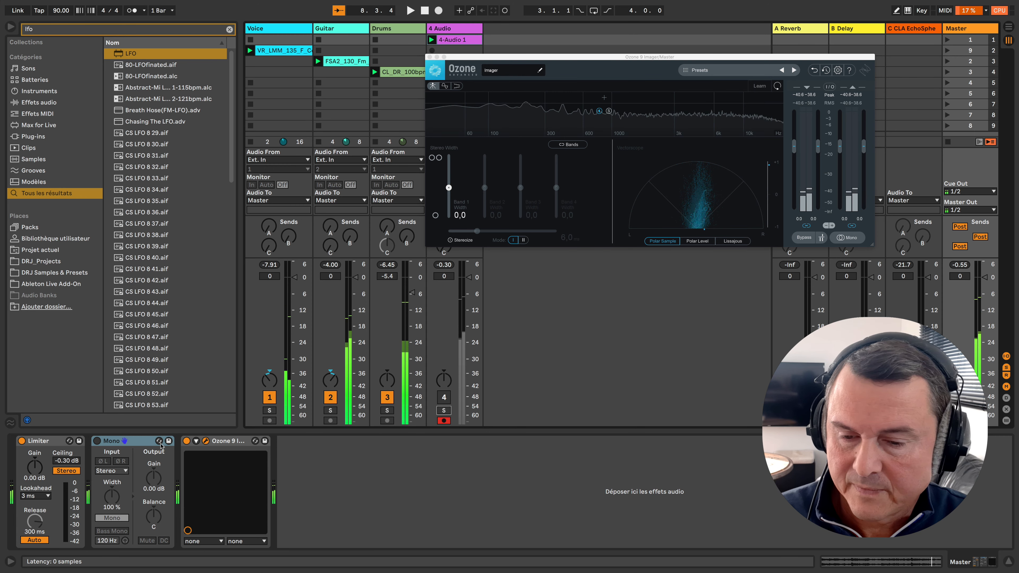
Step: Switch on the Master's Mono device, compare mono and stereo playback, and stop with Mono active
{"action": "left_click", "coordinate": [96, 440]}
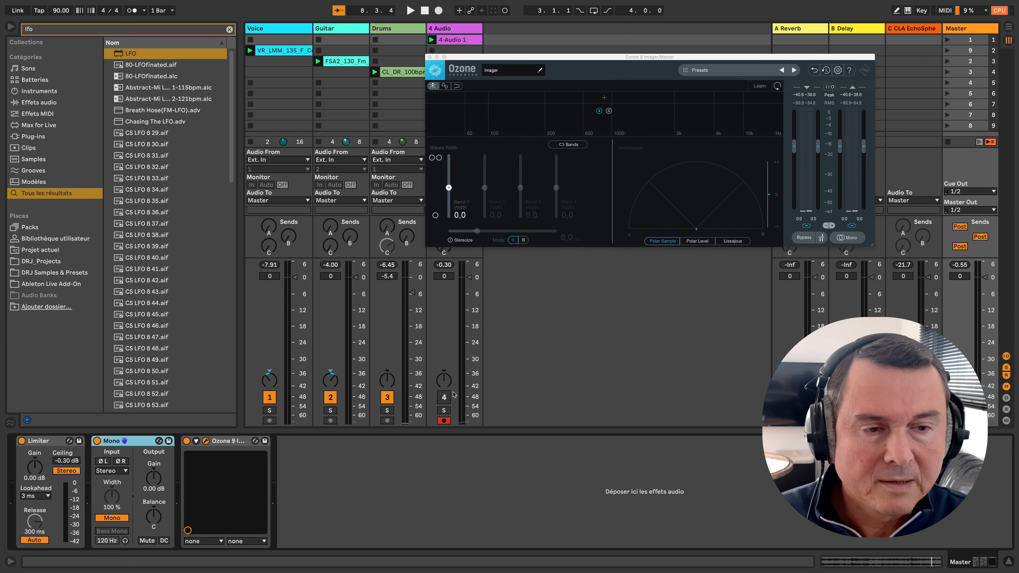
{"action": "key", "text": "space"}
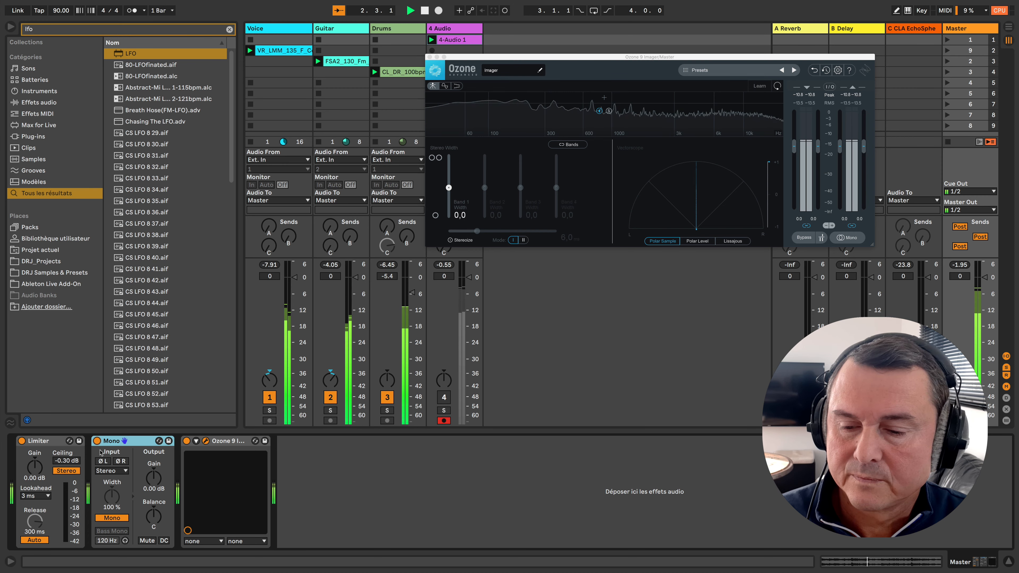
{"action": "left_click", "coordinate": [97, 441]}
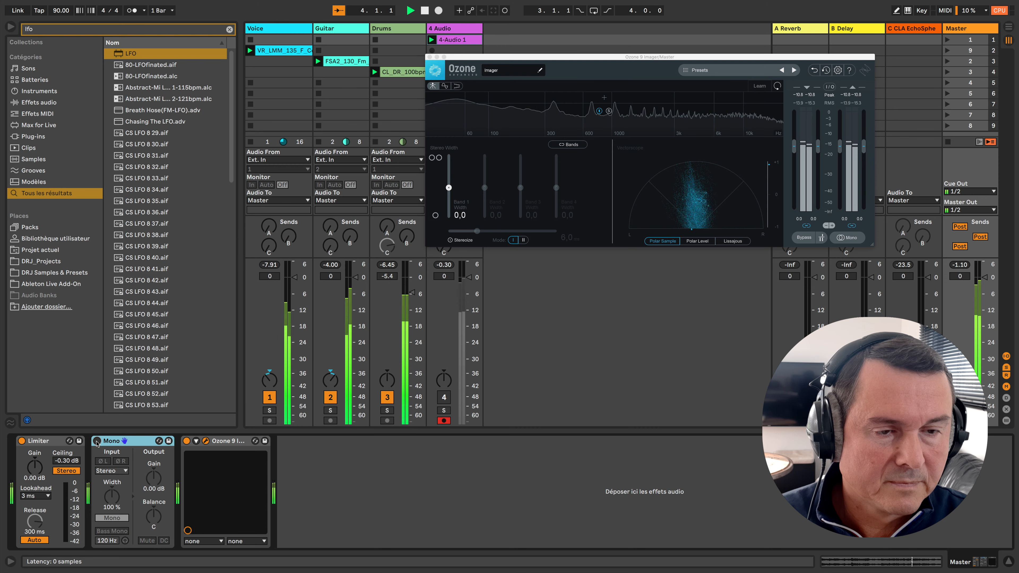
{"action": "left_click", "coordinate": [97, 441]}
{"action": "key", "text": "space"}
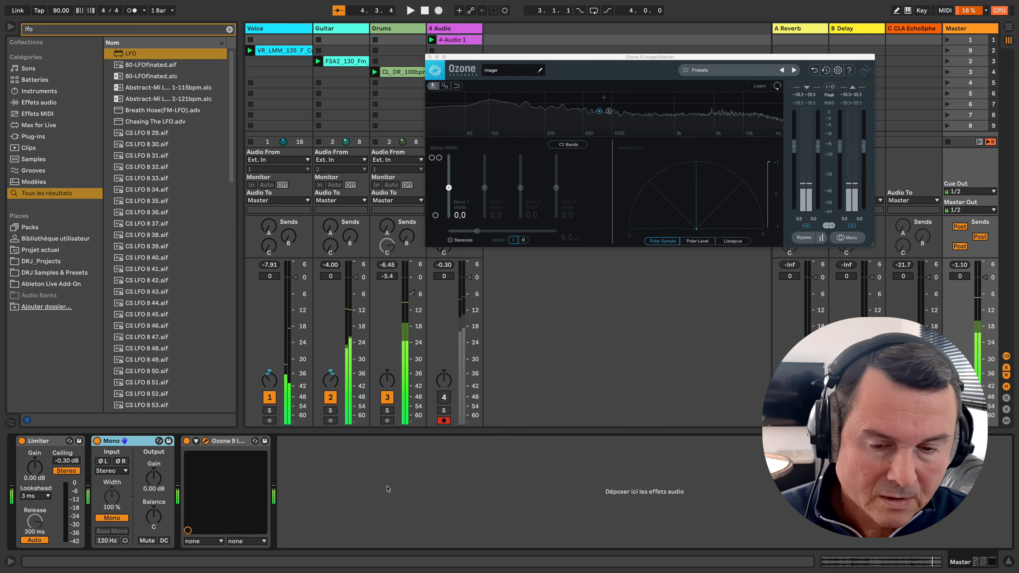